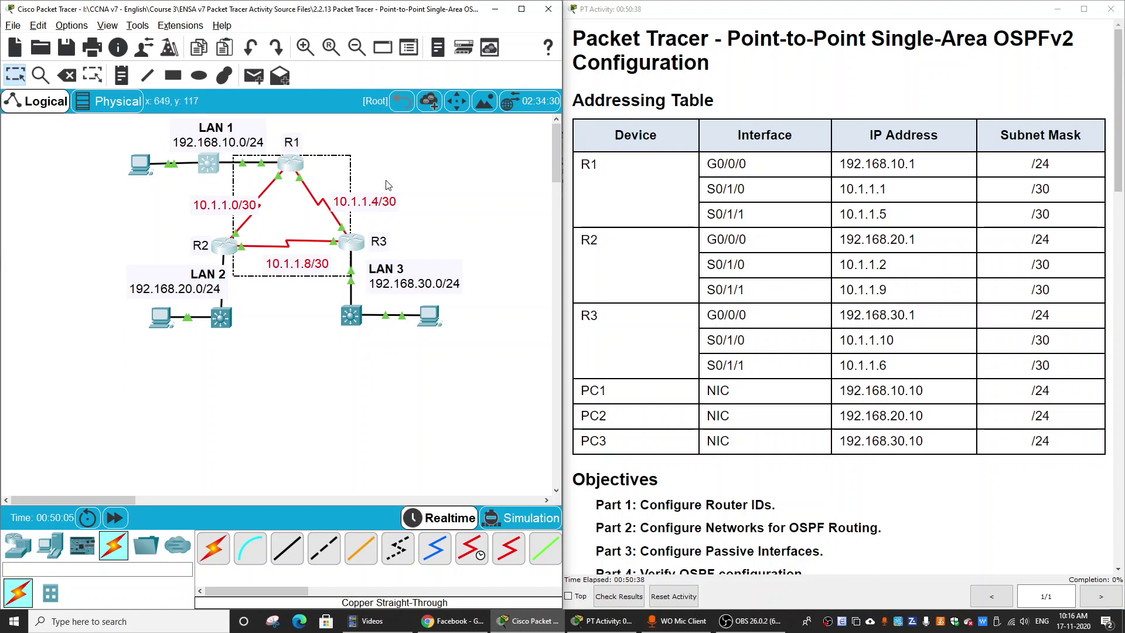
Review the network topology around LAN 2 and read the activity's objectives and Part 1 router ID instructions
left_click(434, 175)
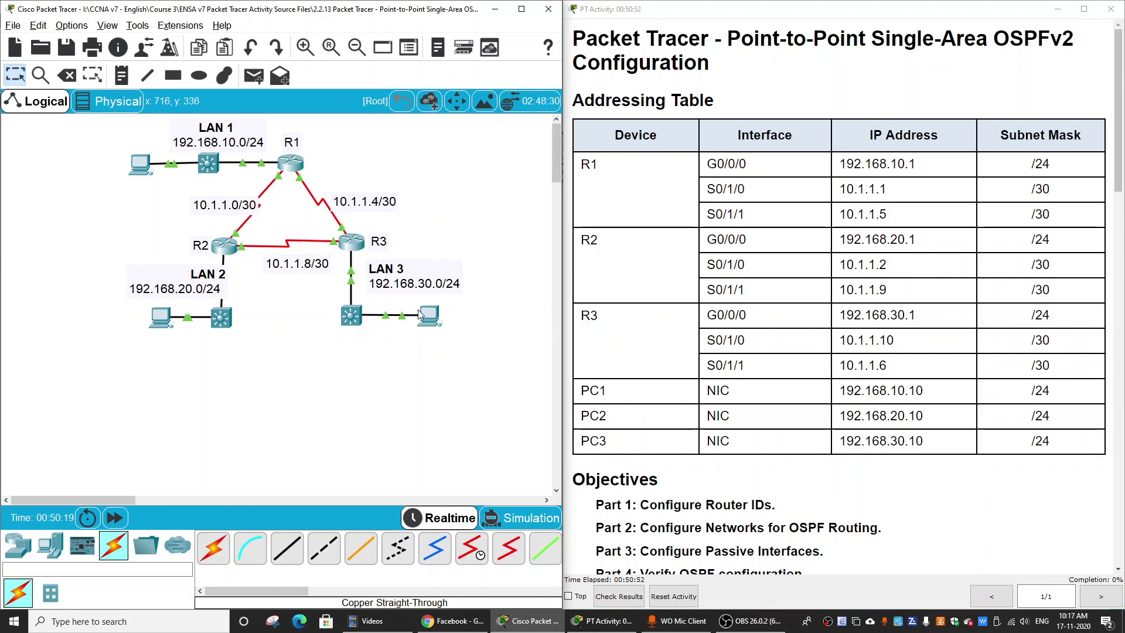
left_click_drag(125, 264, 260, 351)
scroll(433, 349, "down", 2)
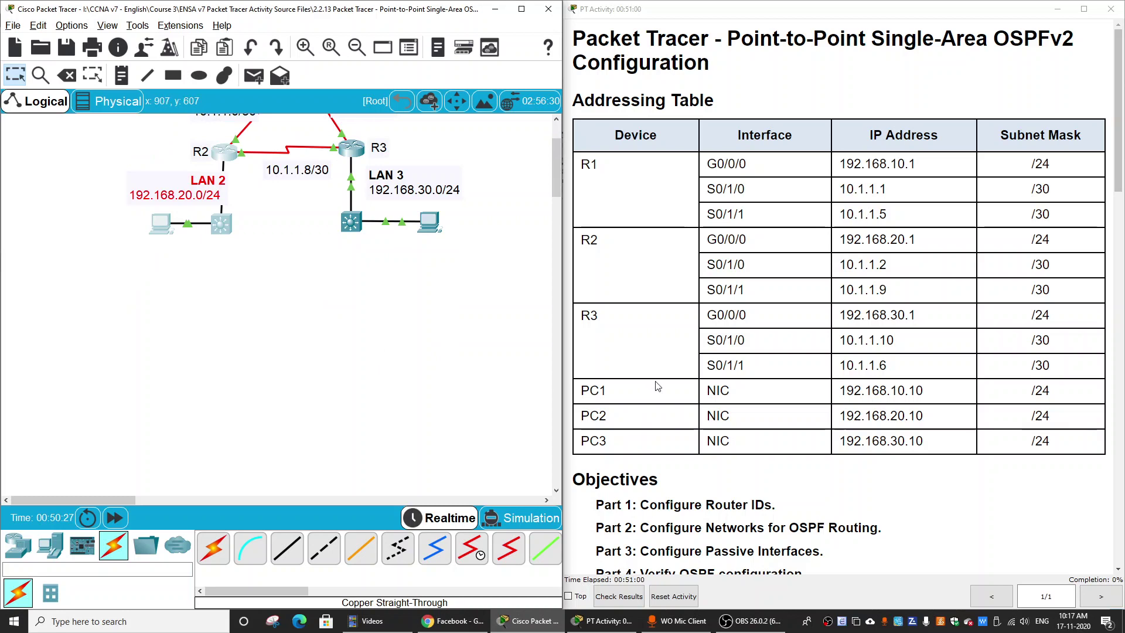
scroll(657, 385, "down", 1)
scroll(302, 320, "up", 2)
scroll(737, 363, "down", 1)
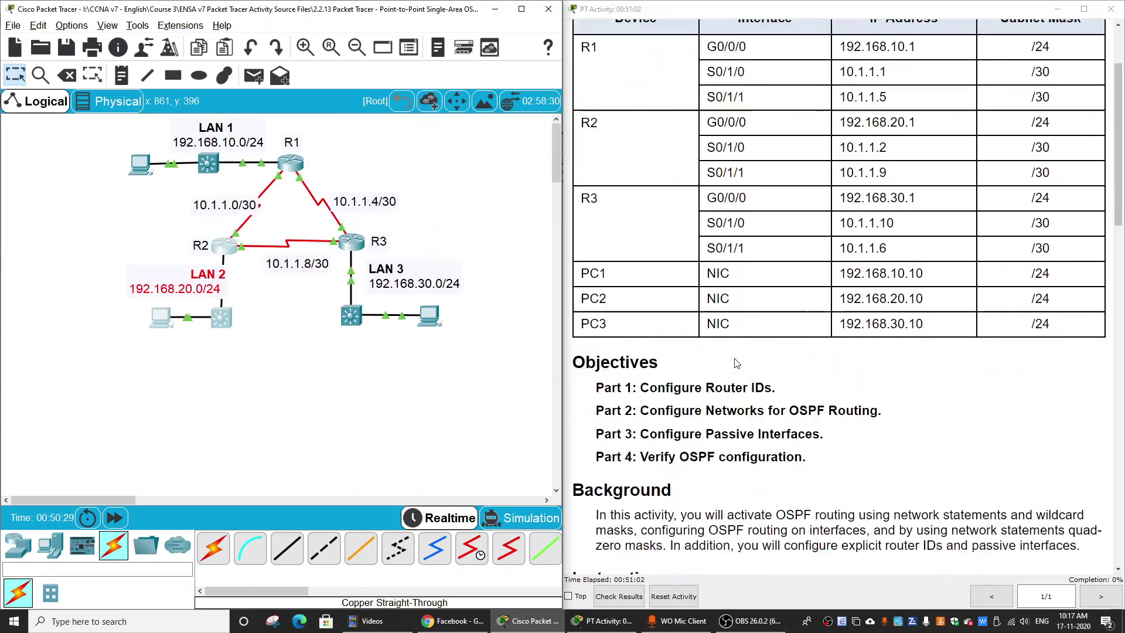
scroll(737, 363, "down", 6)
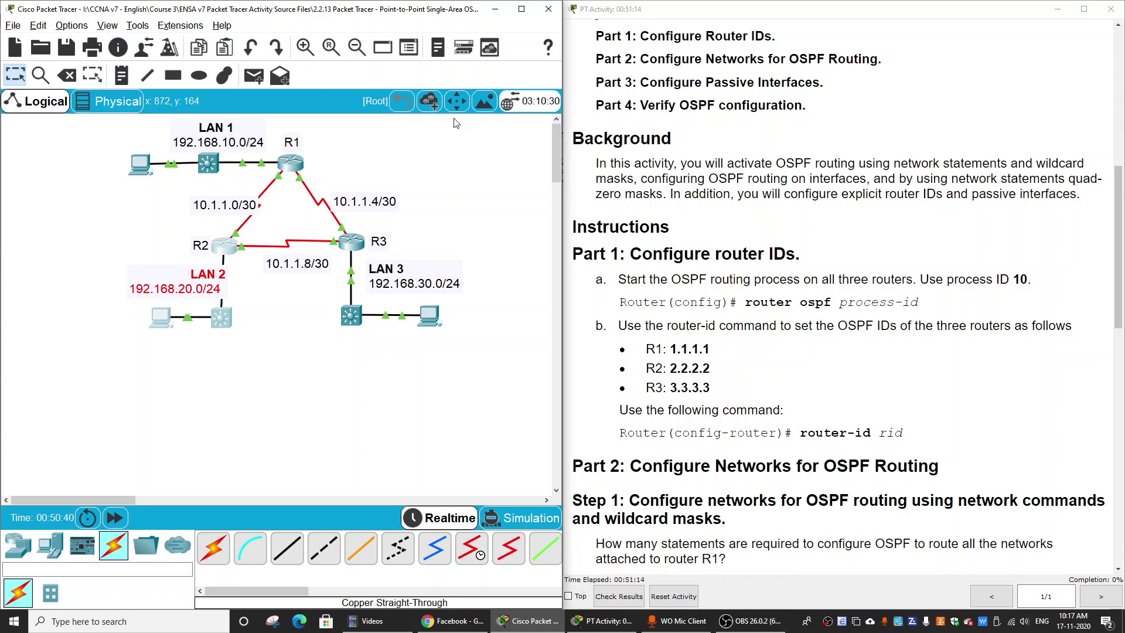
Open router R1's command line and enter global configuration mode
left_click(294, 171)
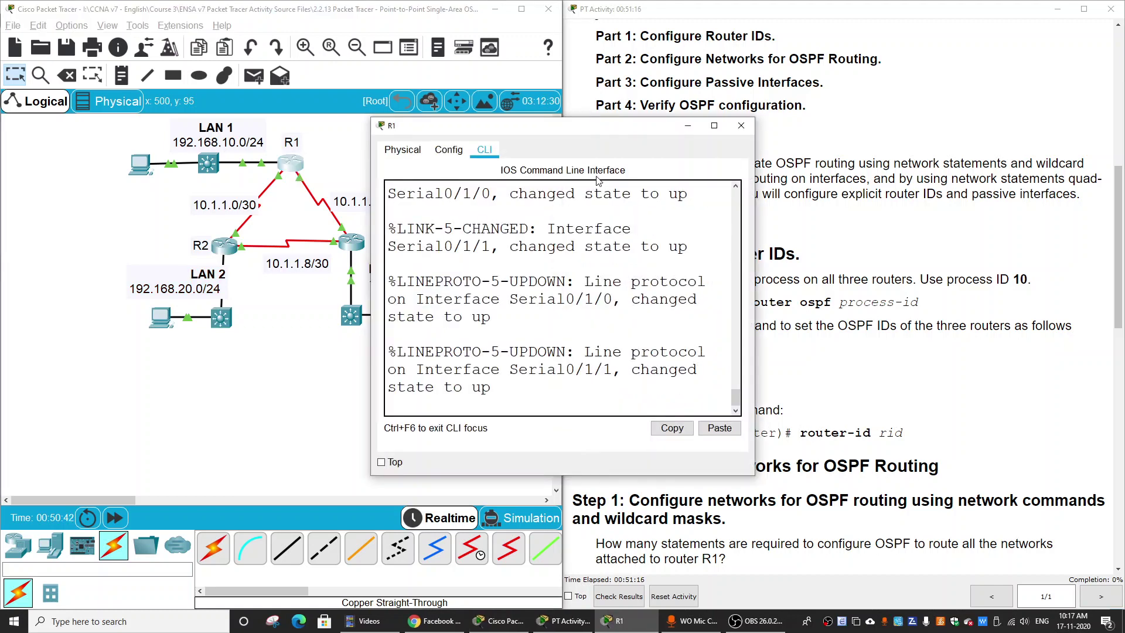
left_click_drag(600, 133, 327, 39)
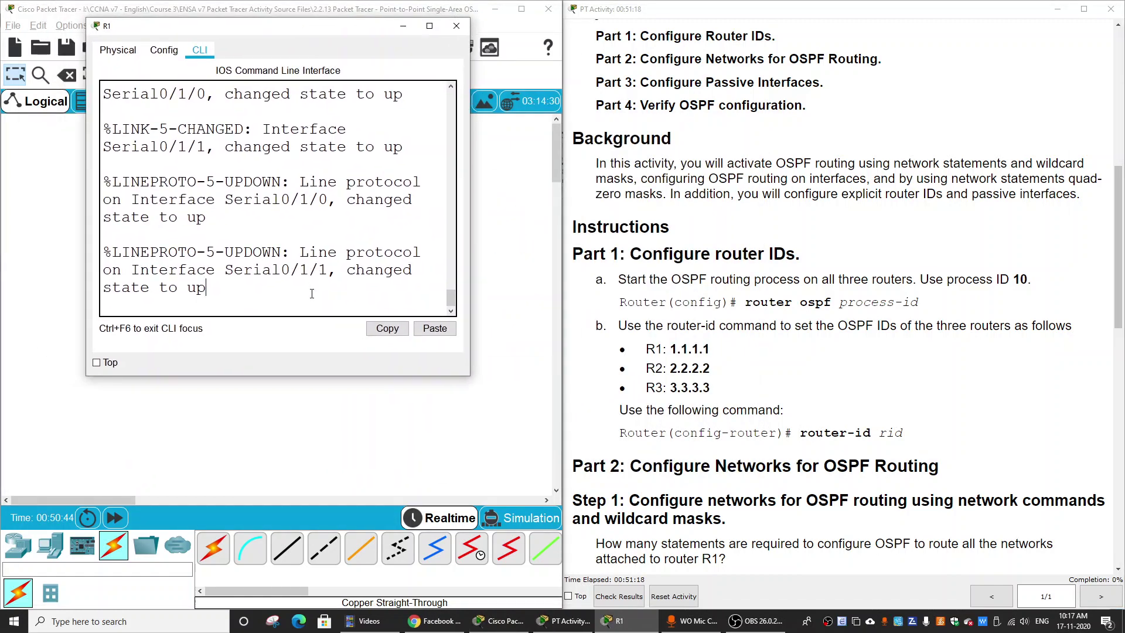
key("Return")
type("e")
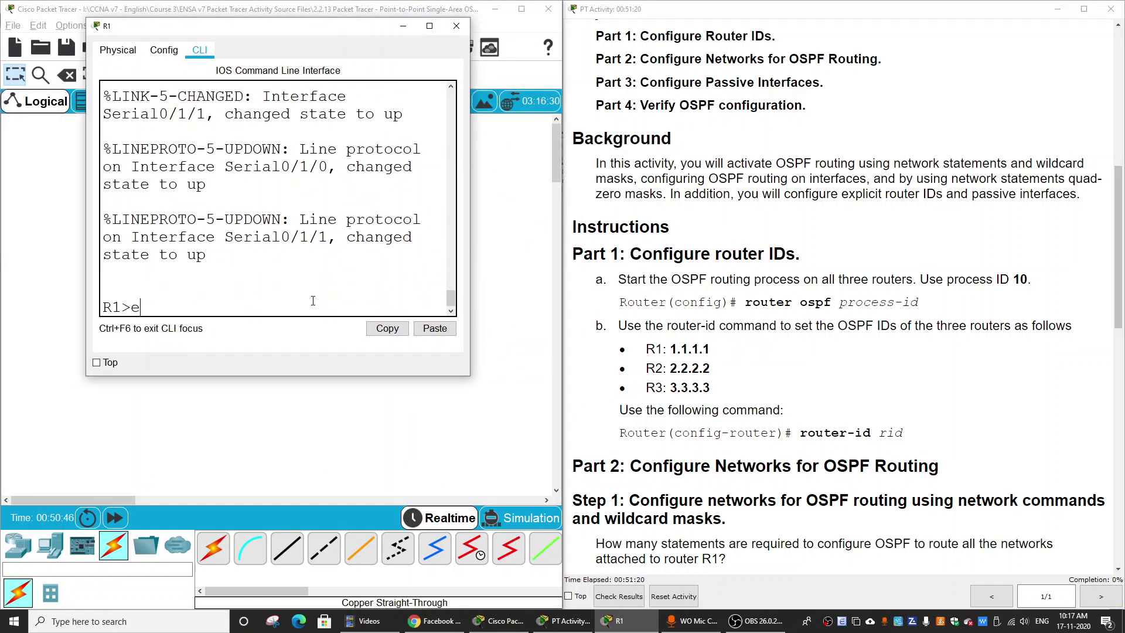
type("n")
key("Return")
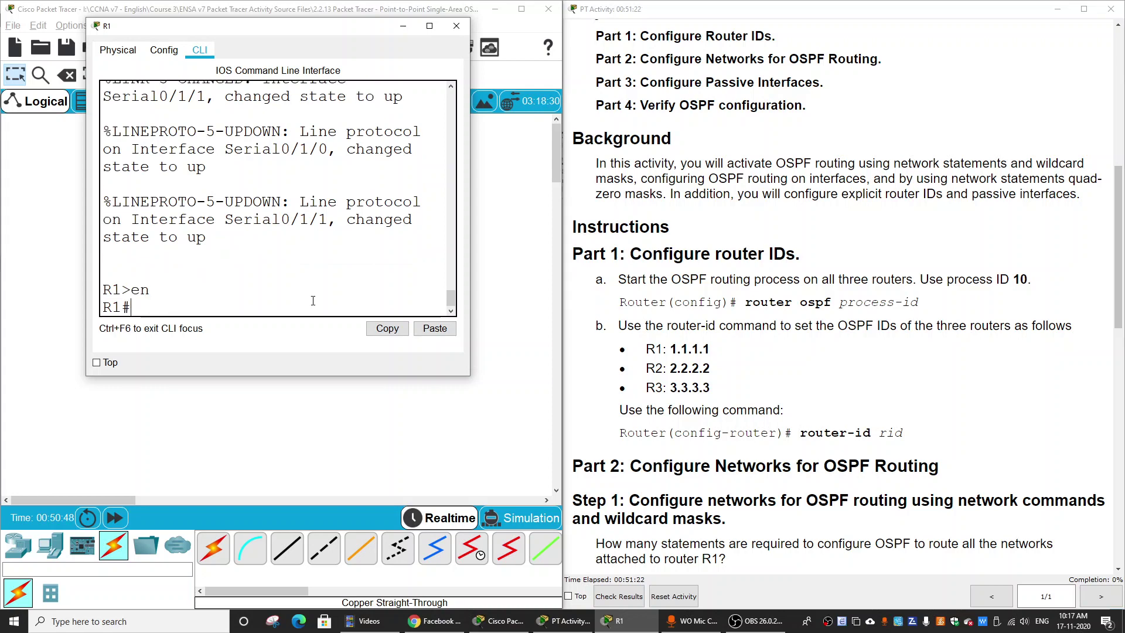
type("conf t")
key("Return")
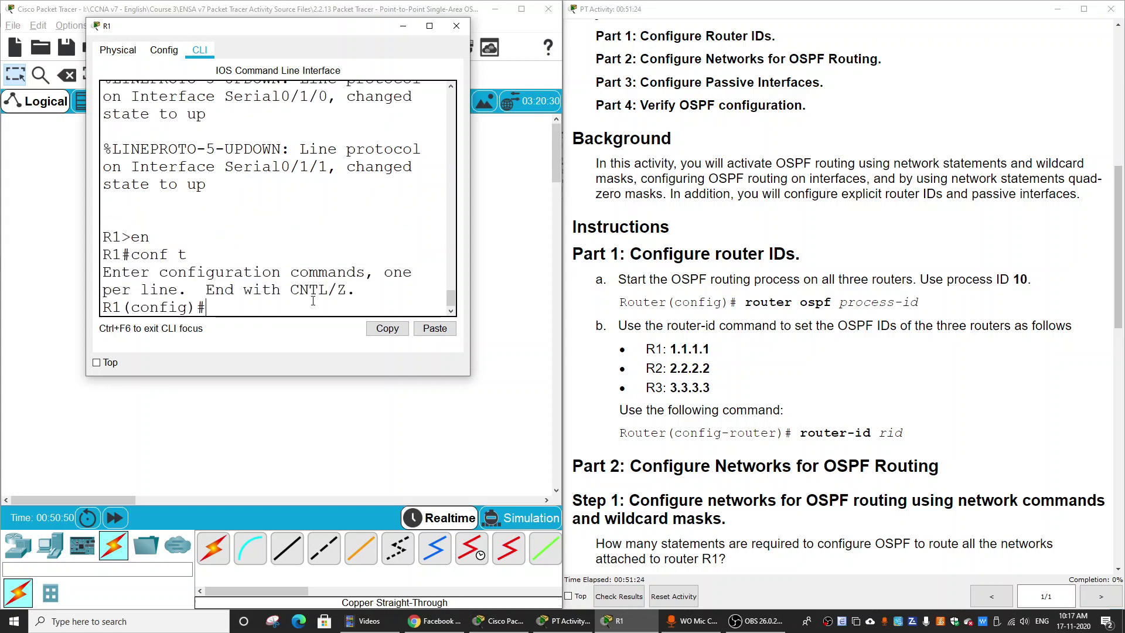
Start OSPF process 10 on R1 and set its router ID to 1.1.1.1
type("router ospf 10")
key("Return")
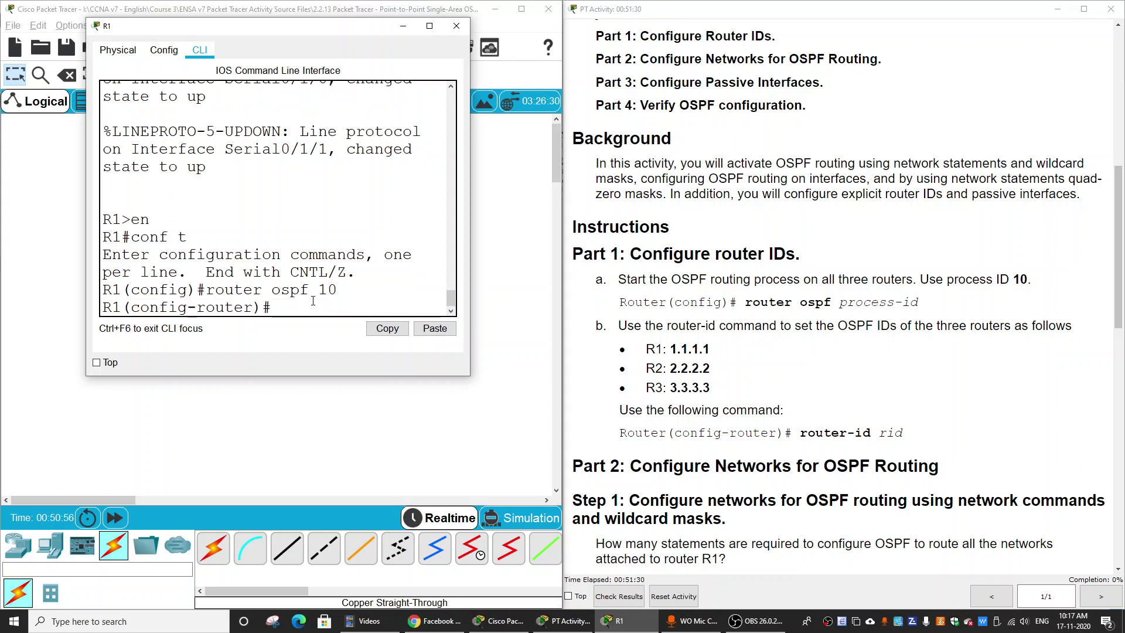
type("router")
key("Return")
type("router-id")
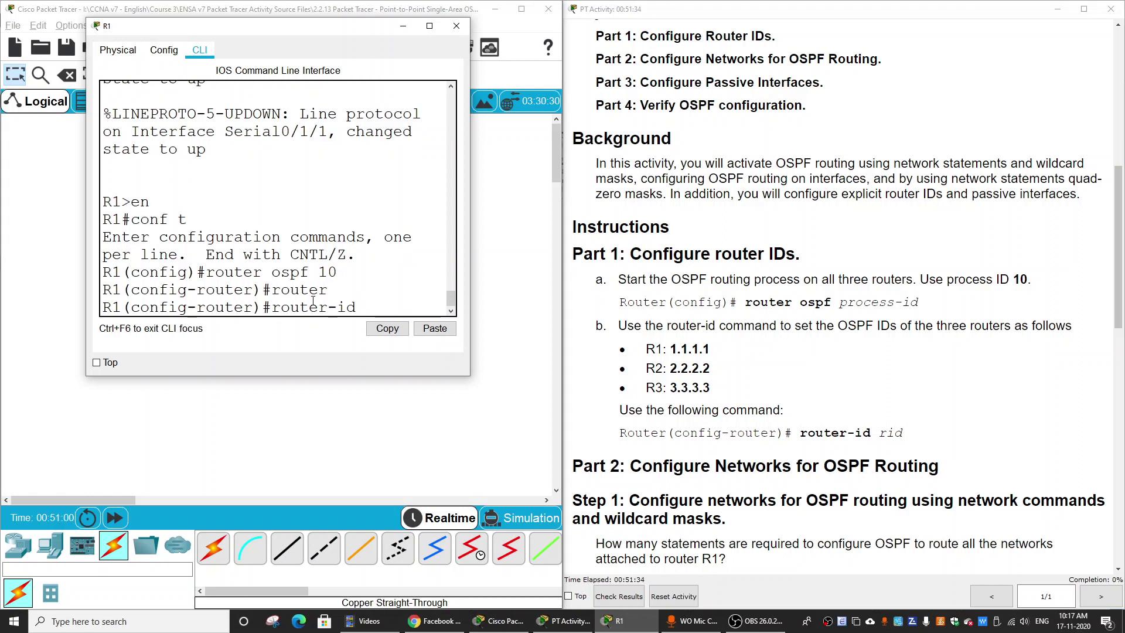
type(" 1.1.1.1")
key("Return")
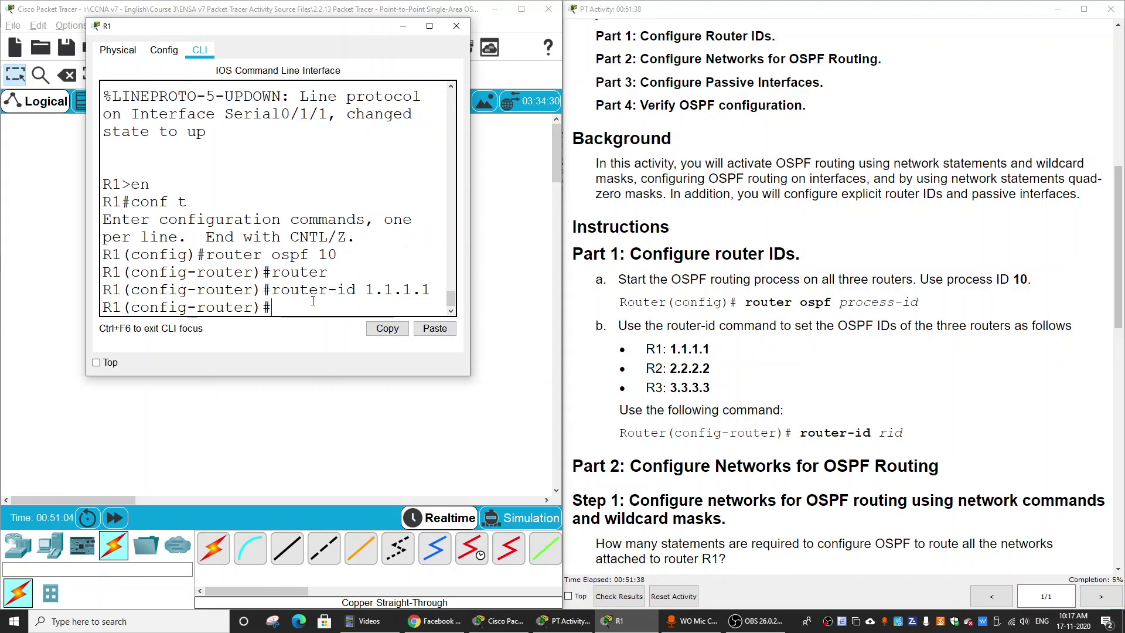
left_click(503, 296)
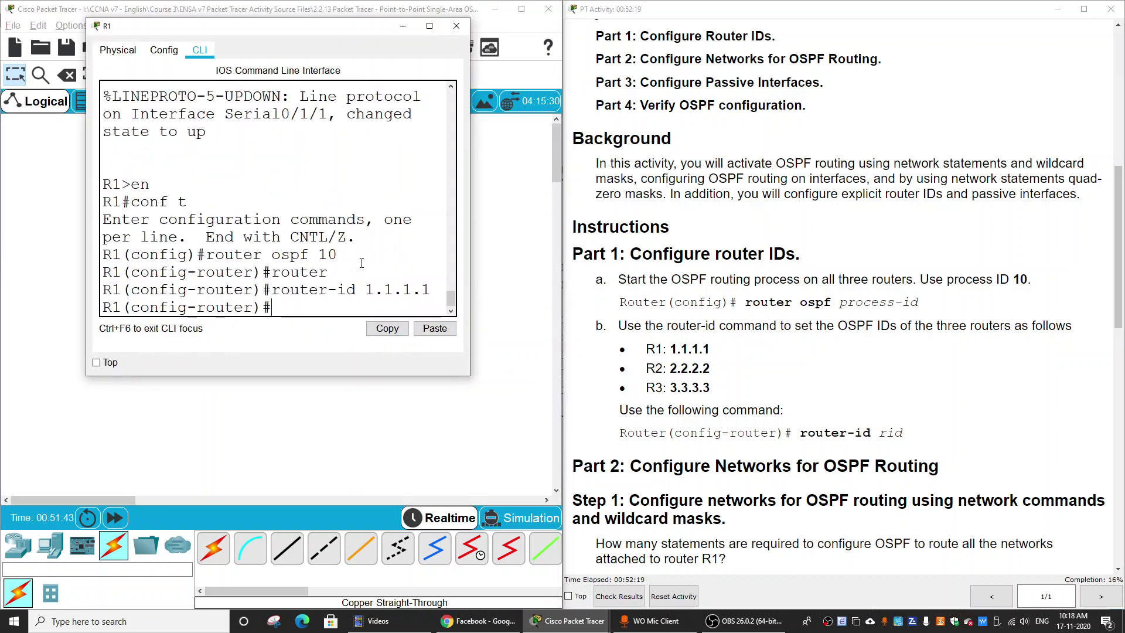
Display R1's IP routing protocol information in an enlarged window, check the OSPF process and router ID, and close the window
left_click(429, 26)
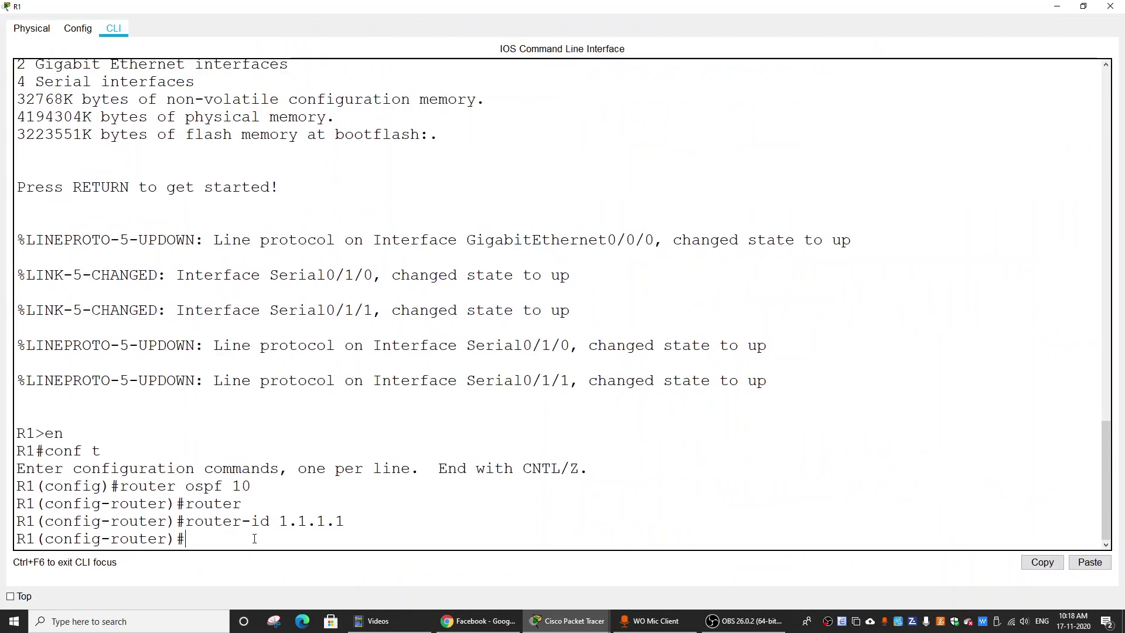
type("do show ip pro")
key("Tab")
key("Return")
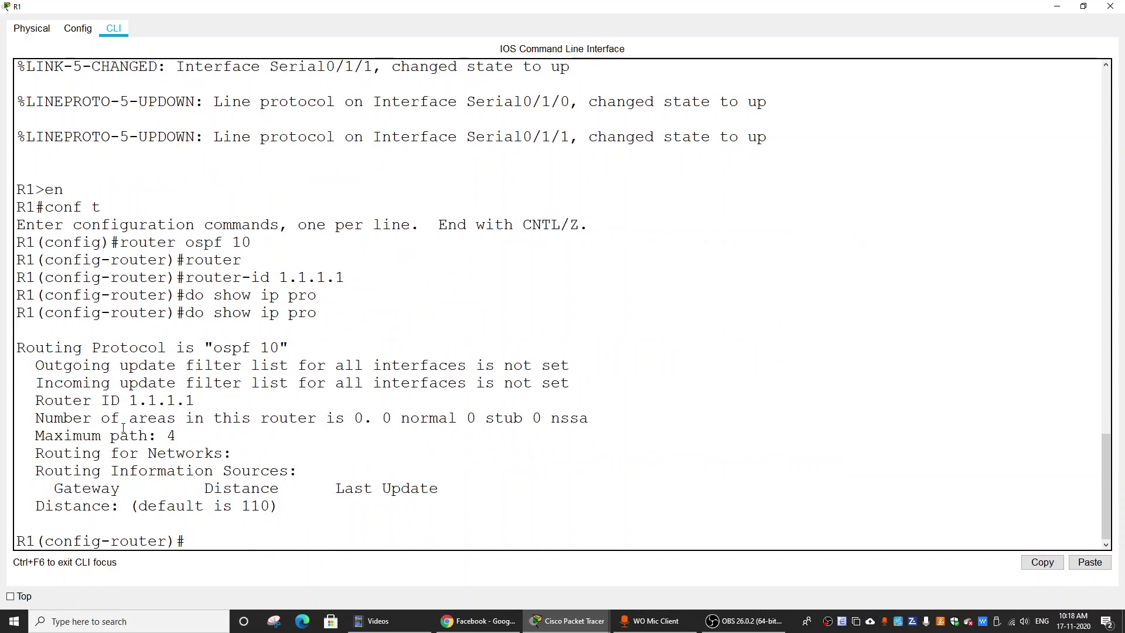
left_click_drag(34, 403, 215, 399)
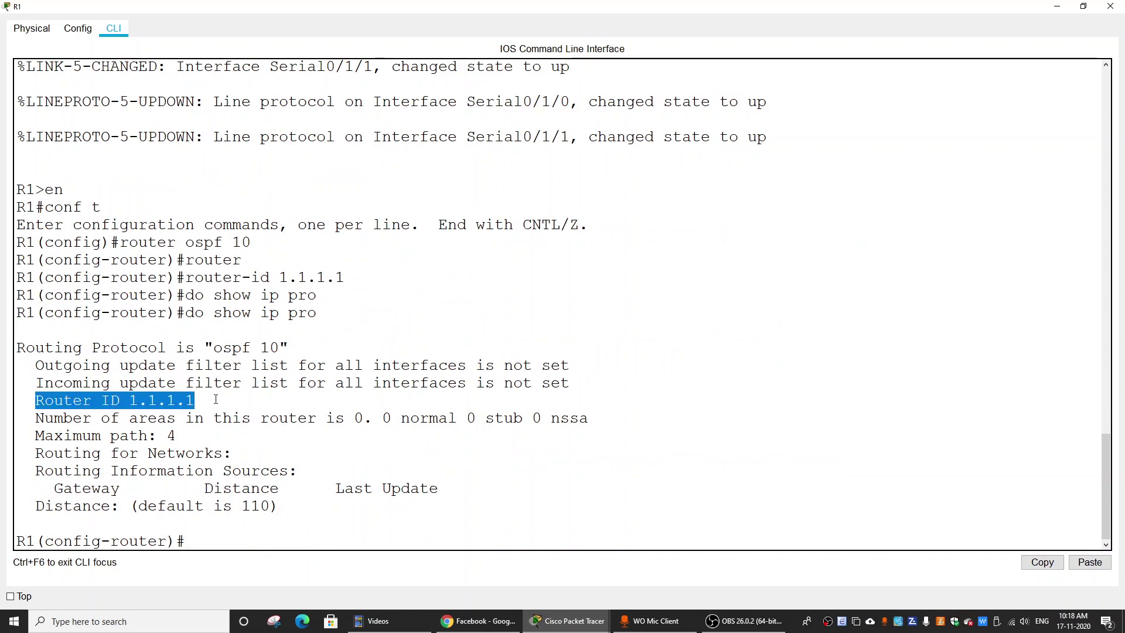
left_click(232, 424)
left_click_drag(215, 350, 279, 347)
left_click(161, 414)
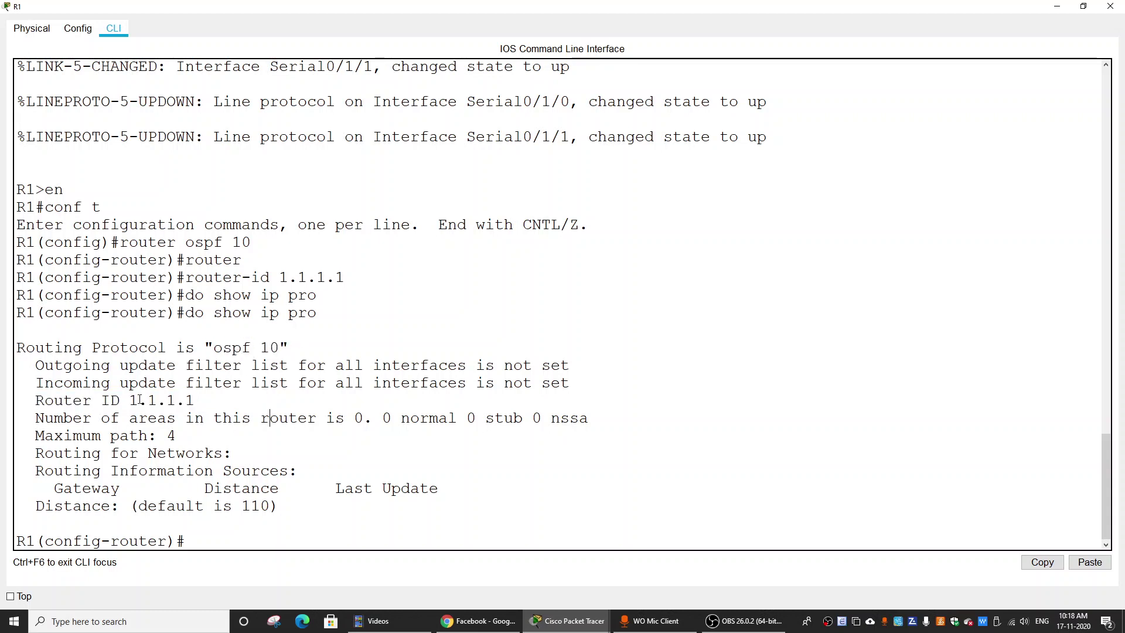
double_click(141, 400)
left_click(234, 431)
left_click(1110, 6)
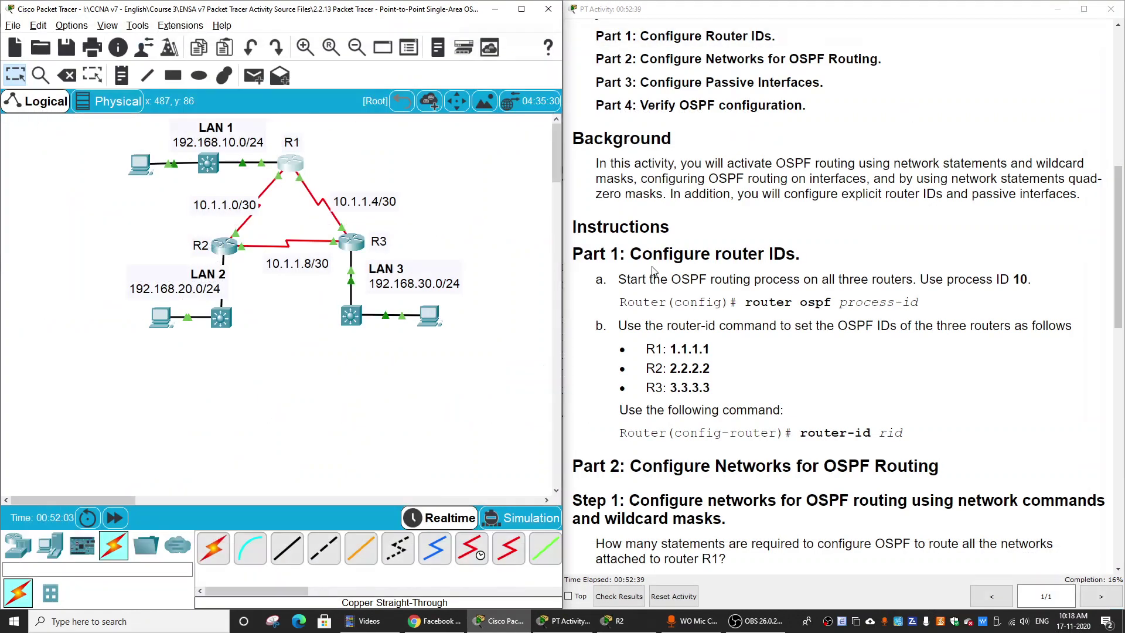
Read the Part 2 Step 1 instructions on configuring R1's OSPF networks with wildcard masks
scroll(646, 273, "down", 5)
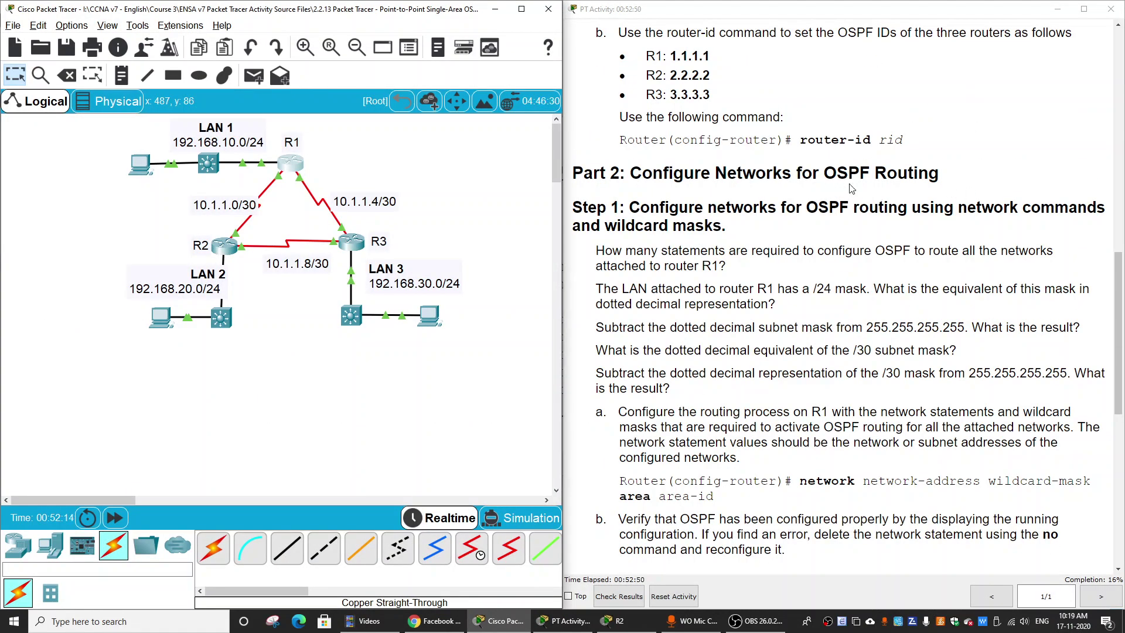
scroll(802, 334, "down", 1)
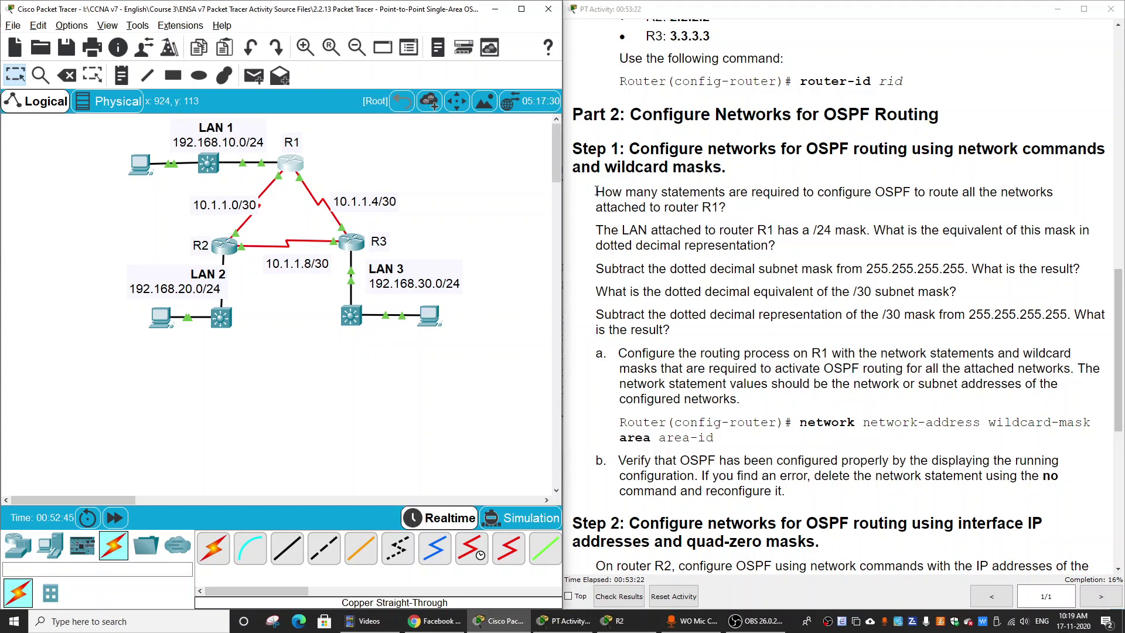
left_click_drag(595, 191, 685, 331)
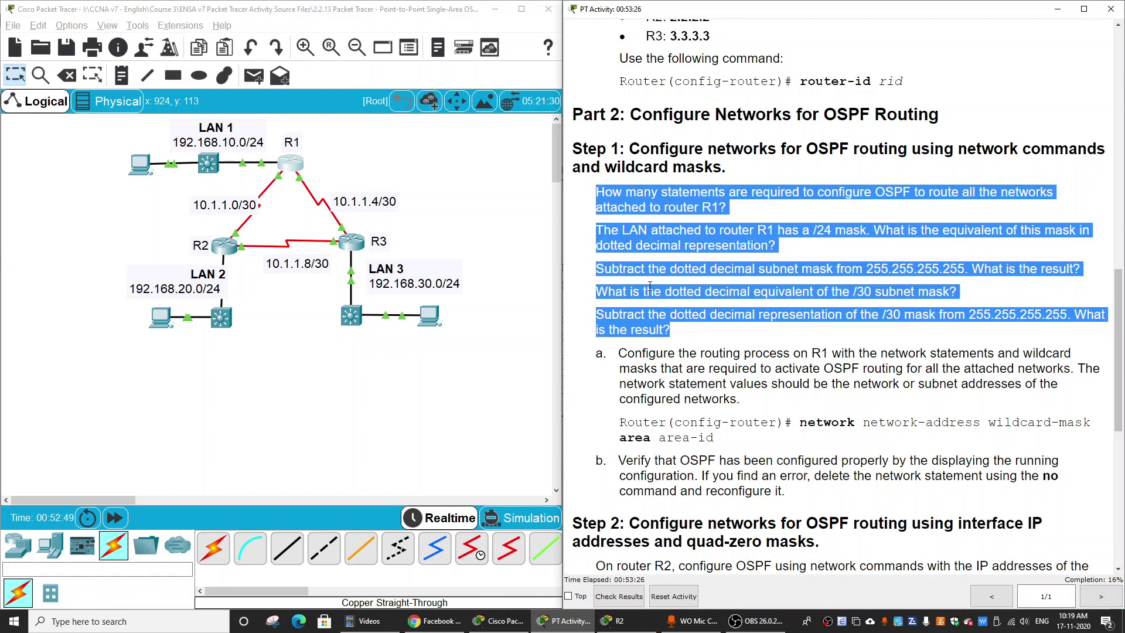
left_click(750, 360)
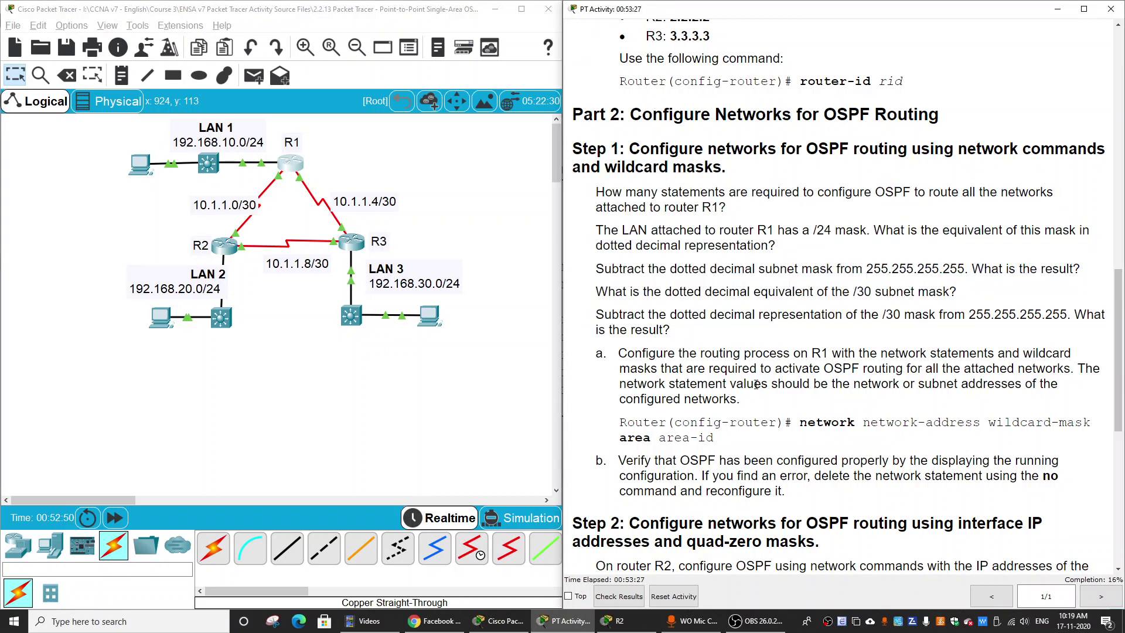
Begin a network statement in R1's command line and place the widened window beside the topology
left_click(295, 171)
left_click_drag(599, 126, 380, 102)
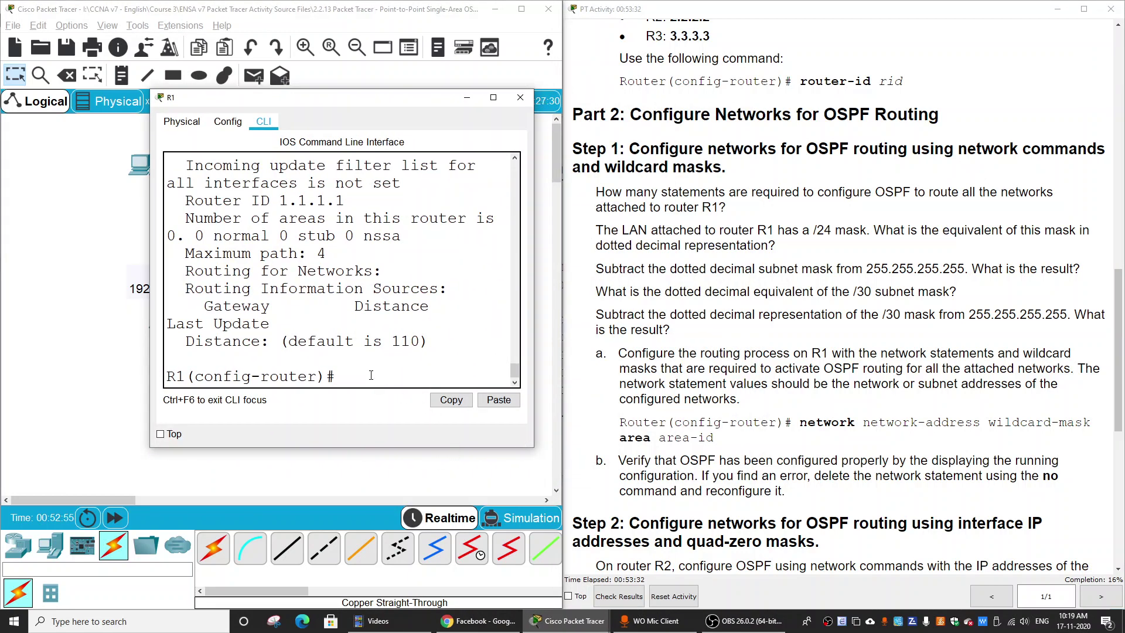
type("network")
key("alt+Tab")
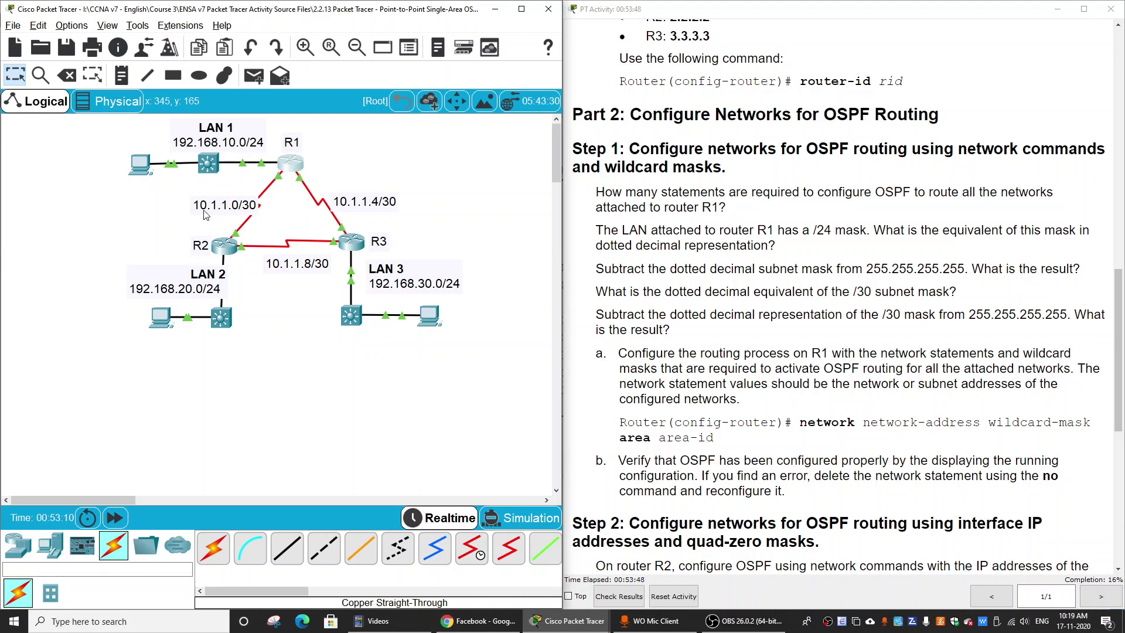
left_click(291, 164)
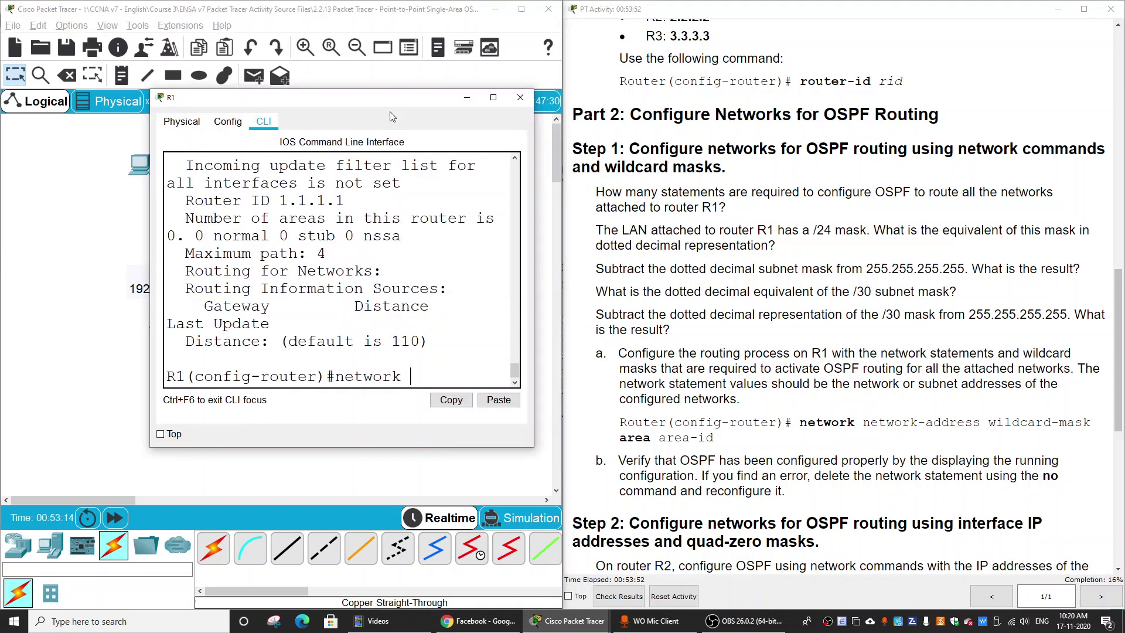
left_click_drag(352, 97, 773, 55)
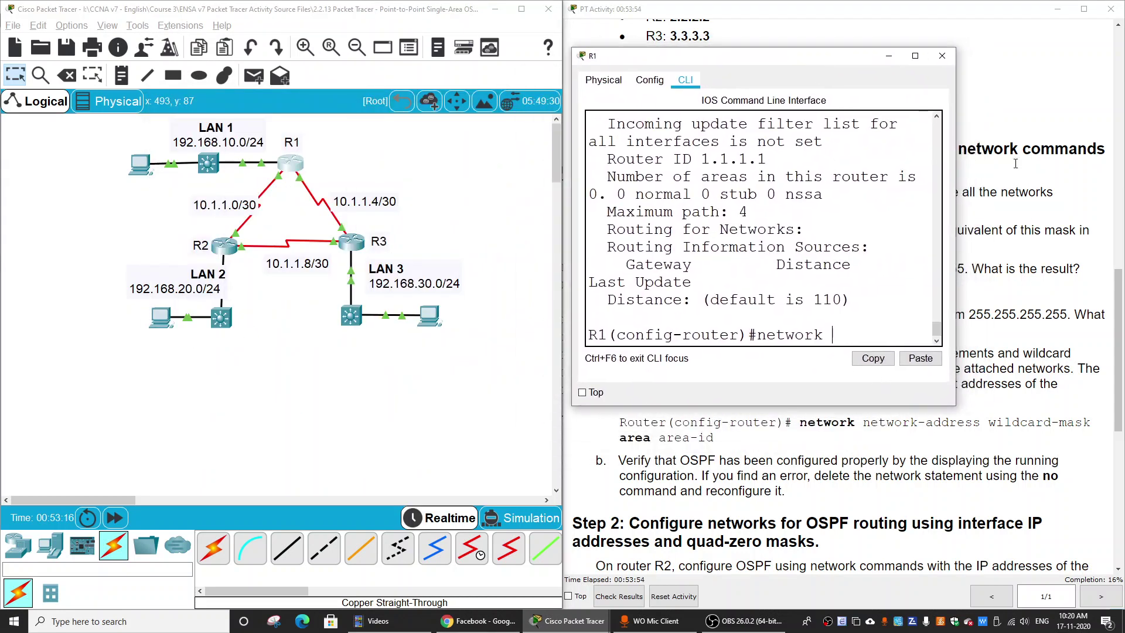
left_click_drag(955, 154, 1120, 172)
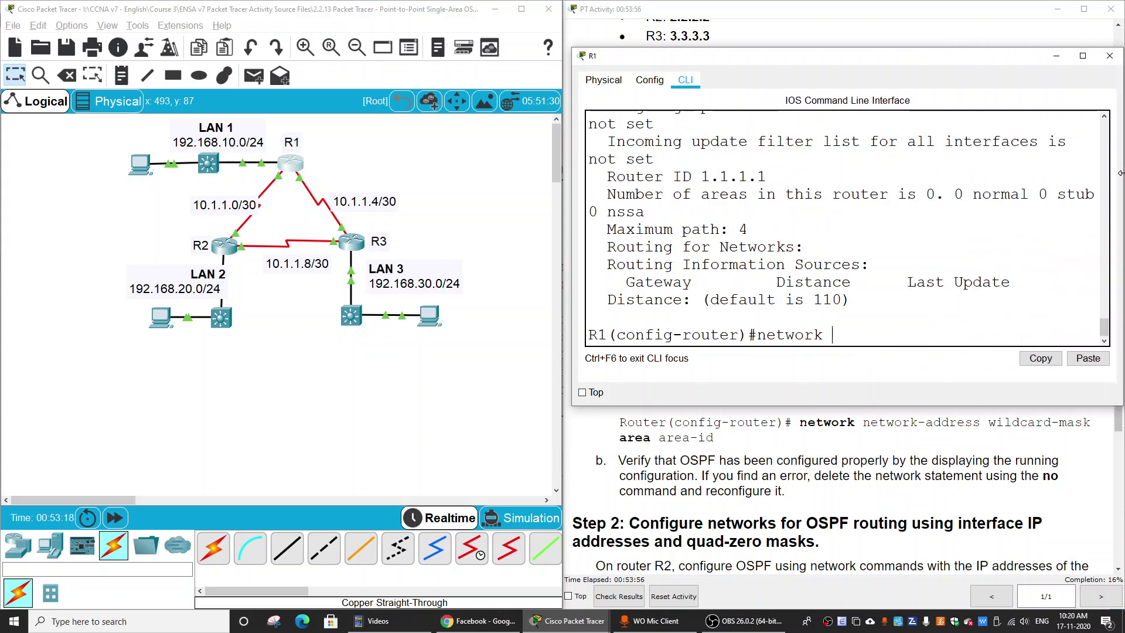
left_click_drag(573, 228, 458, 231)
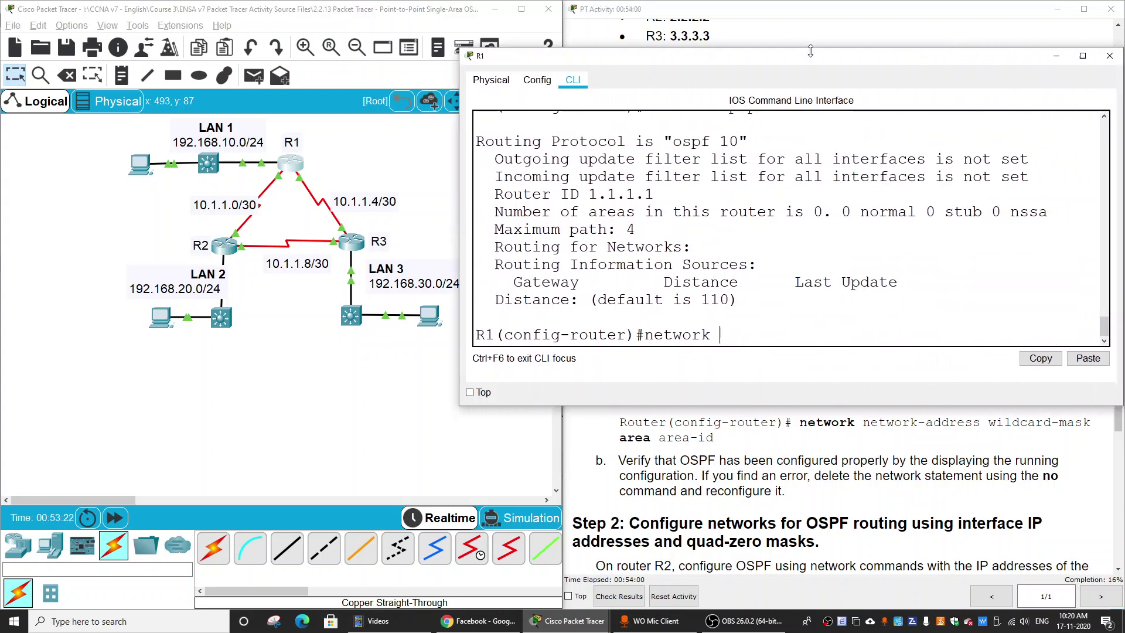
left_click_drag(811, 56, 820, 44)
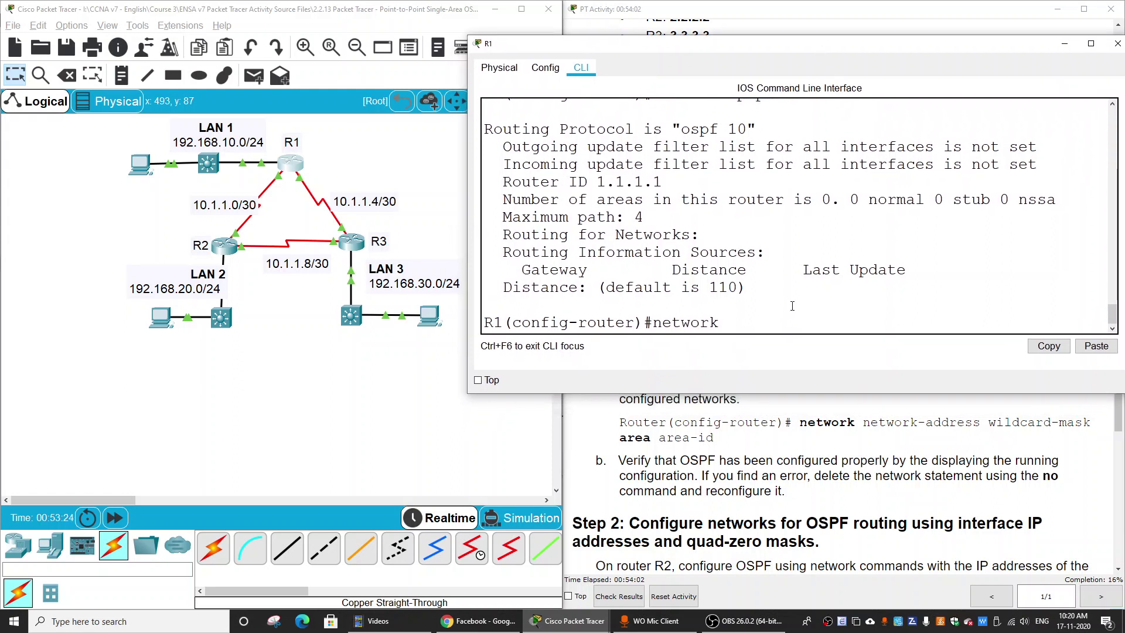
Complete R1's network statement with address 10.1.1.1, wildcard mask 0.0.0.3 and area 0
type("10.1.1.1 0.0.0.3 area")
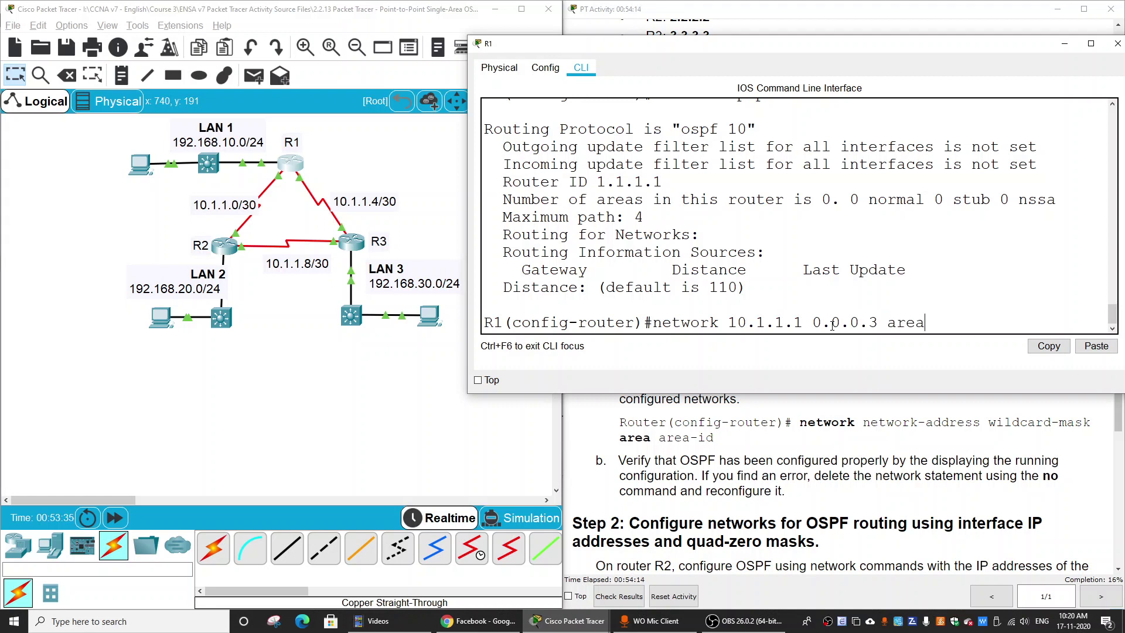
type(" 0")
key("Return")
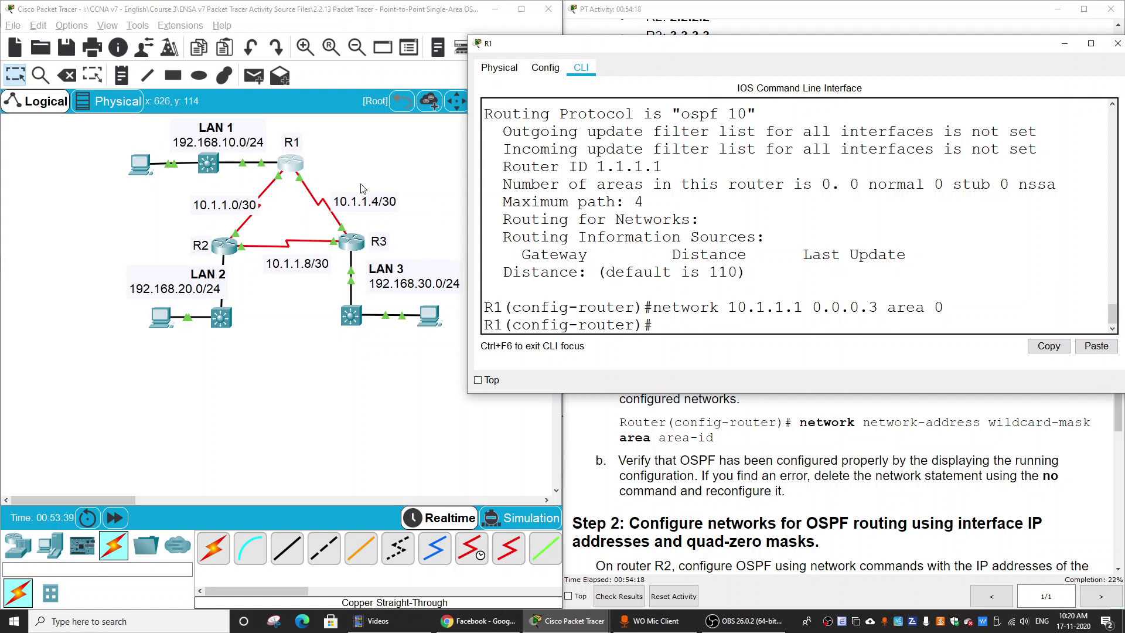
Add a second OSPF network statement on R1 for 10.1.1.4 with wildcard mask 0.0.0.3 in area 0
key("Up")
key("Left")
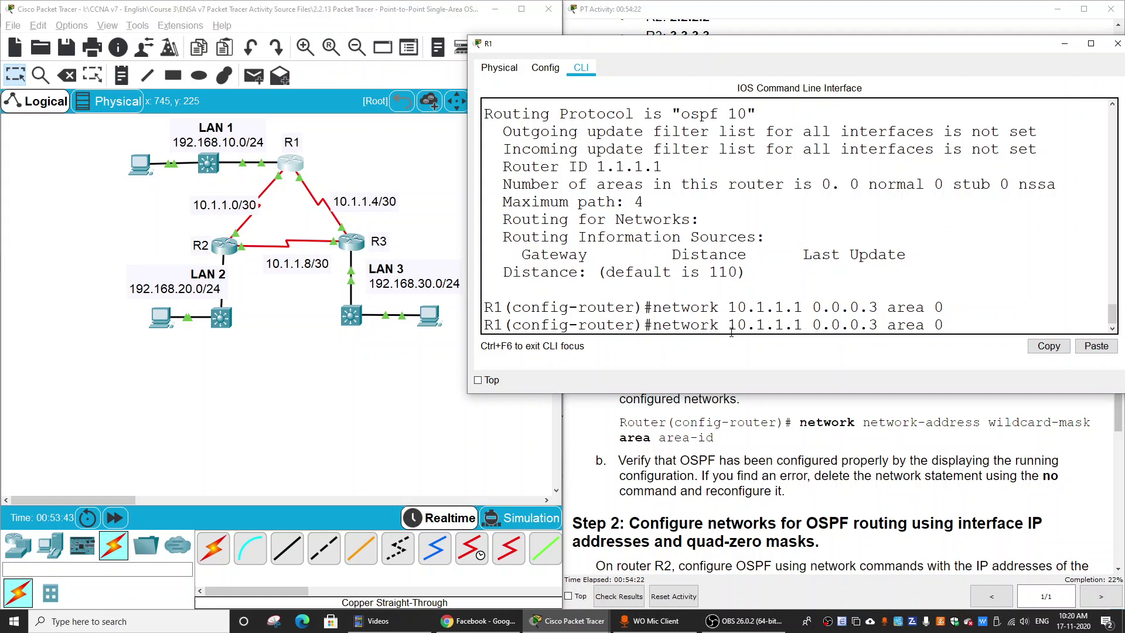
key("BackSpace")
type("4")
key("Return")
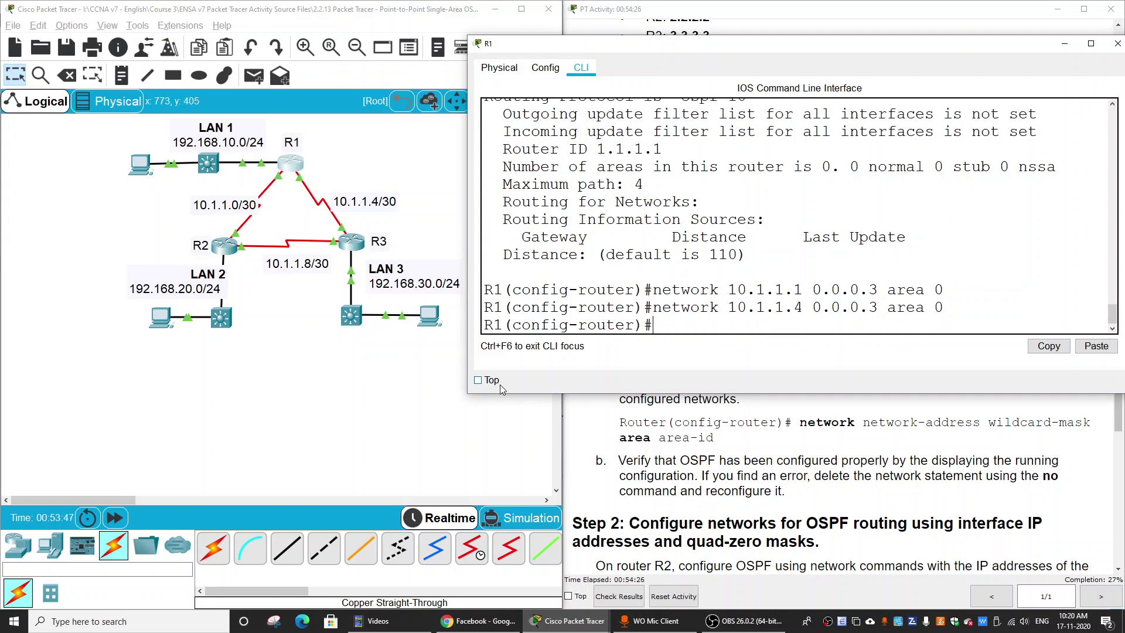
Add an OSPF network statement on R1 for 192.168.10.0 with wildcard mask 0.0.0.255 in area 0, and close R1's window
key("Up")
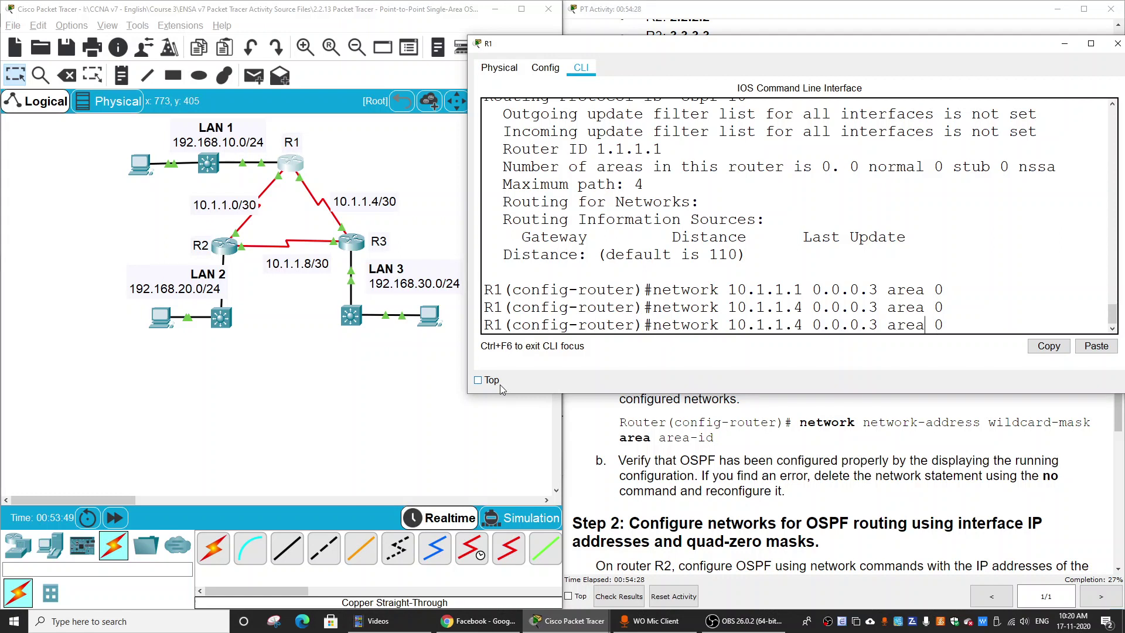
key("Left")
key("Left")
key("Left")
key("Left")
key("Left")
key("Left")
key("Left")
key("Left")
key("Left")
key("Left")
key("Left")
key("Left")
key("Left")
key("Left")
key("Left")
key("Left")
key("Left")
key("Left")
key("Left")
key("Left")
key("BackSpace")
key("BackSpace")
key("BackSpace")
key("BackSpace")
key("BackSpace")
key("BackSpace")
key("BackSpace")
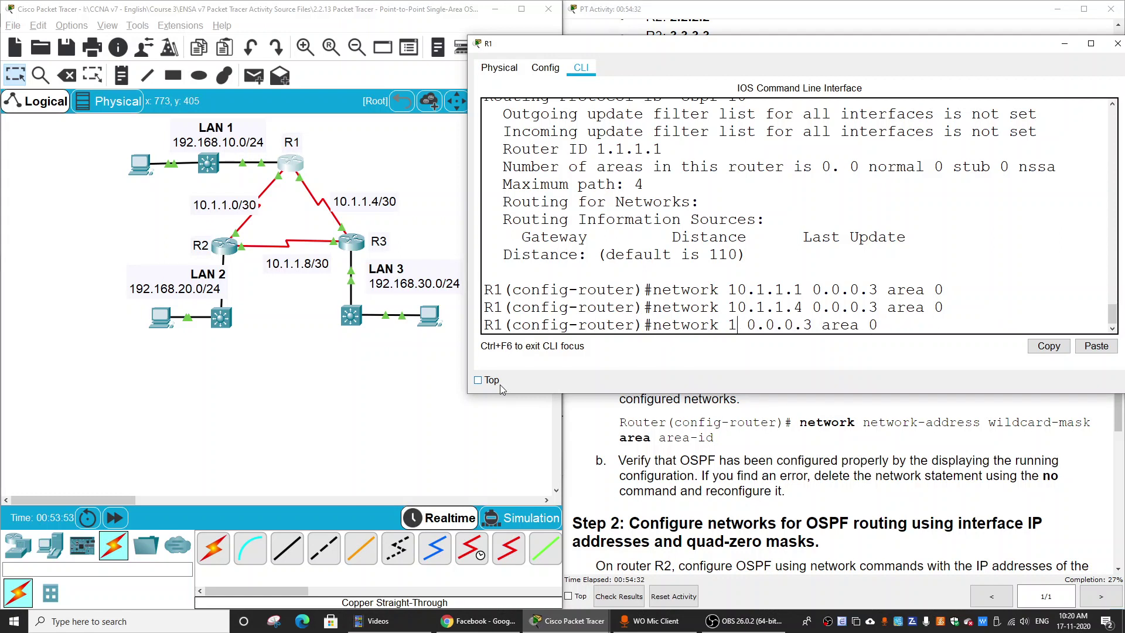
type("92.168")
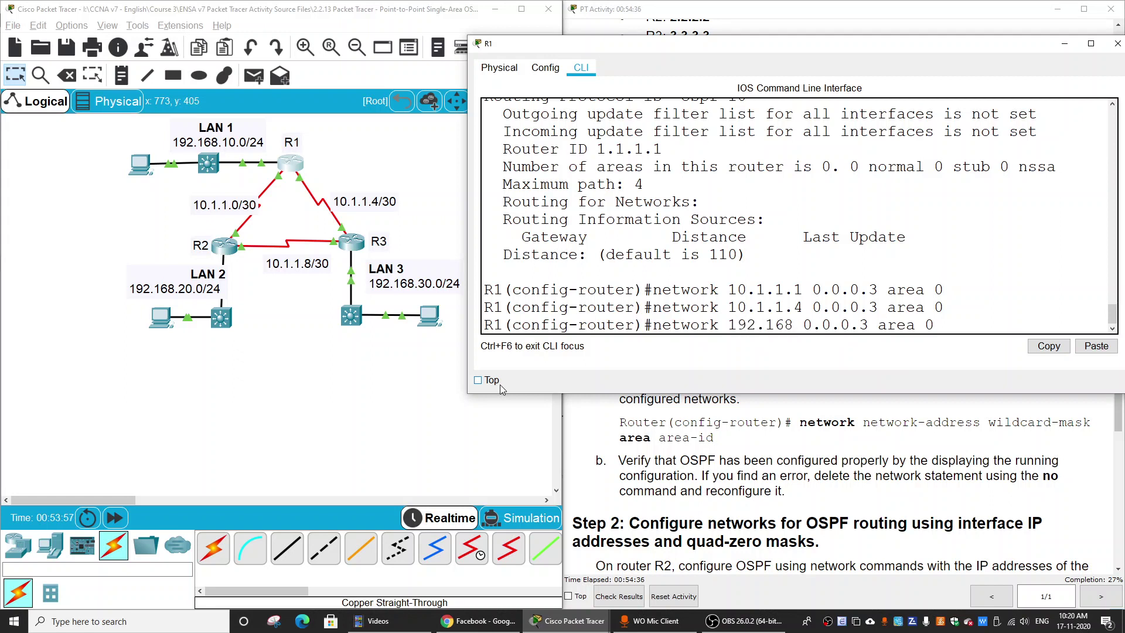
type(".10")
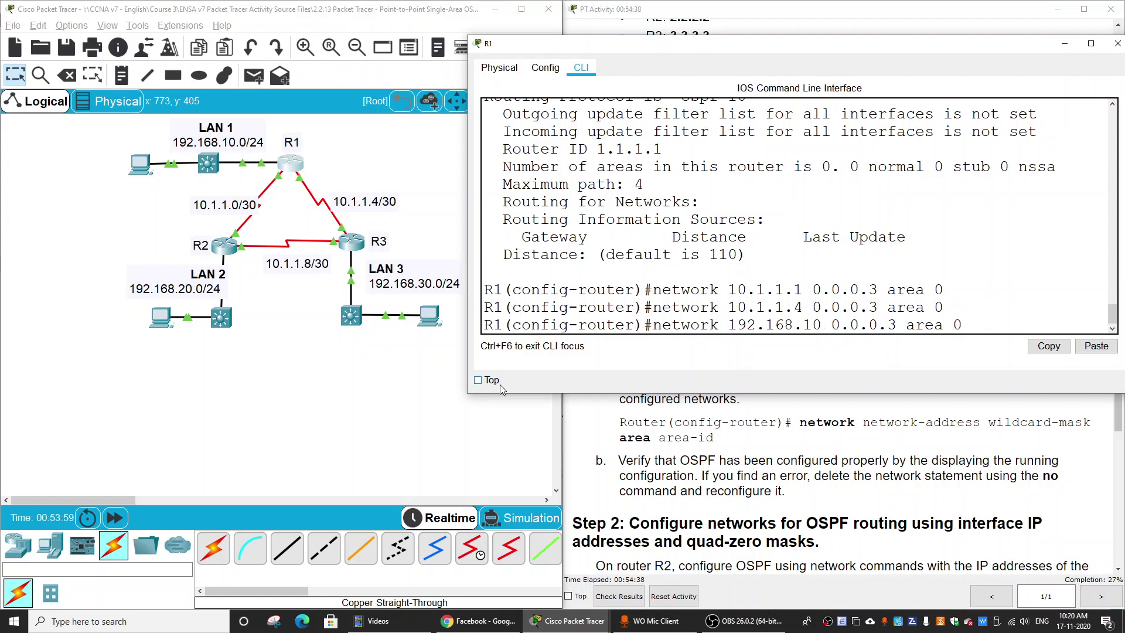
type(".0")
key("BackSpace")
type("255")
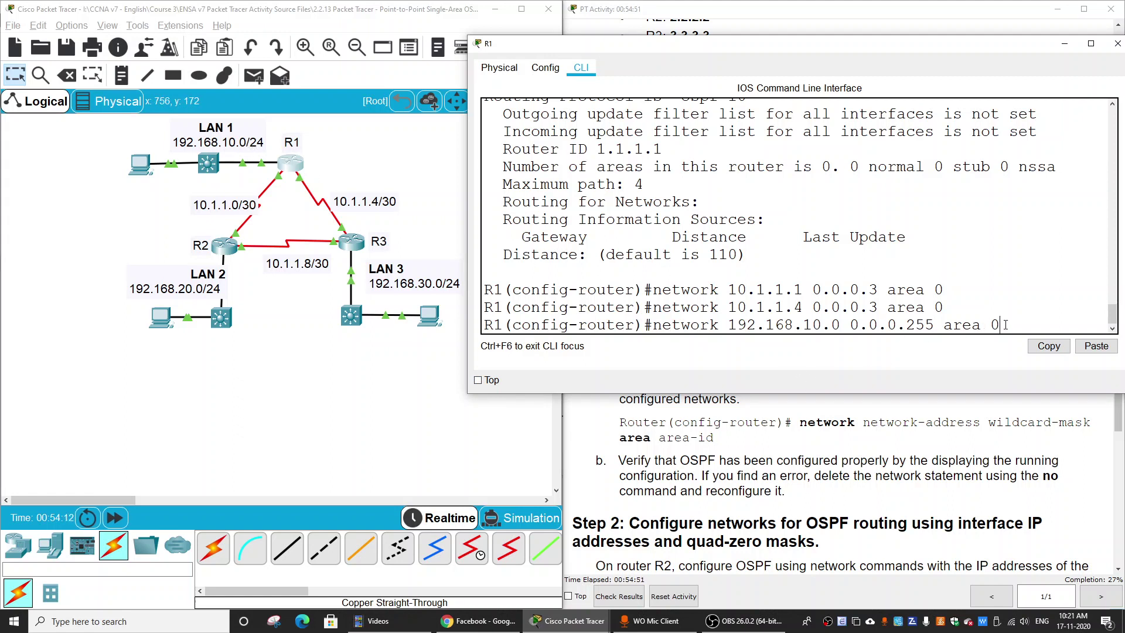
key("Return")
left_click(1117, 43)
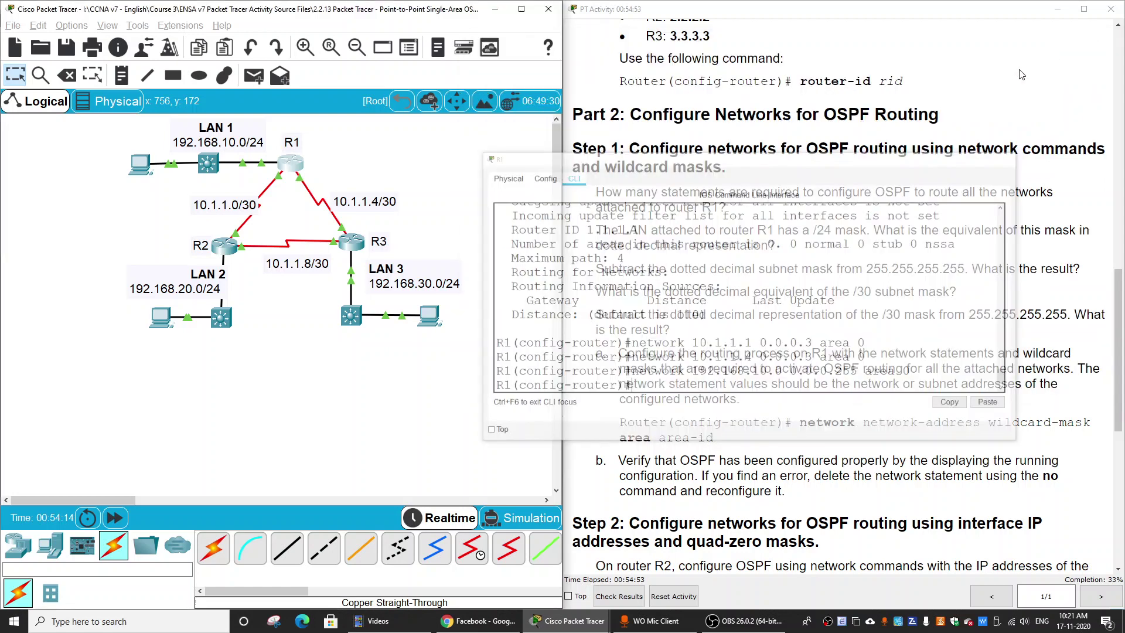
Following the Part 2 Step 2 instructions, begin a network statement in R2's command line and move its window clear of the topology
scroll(804, 404, "down", 3)
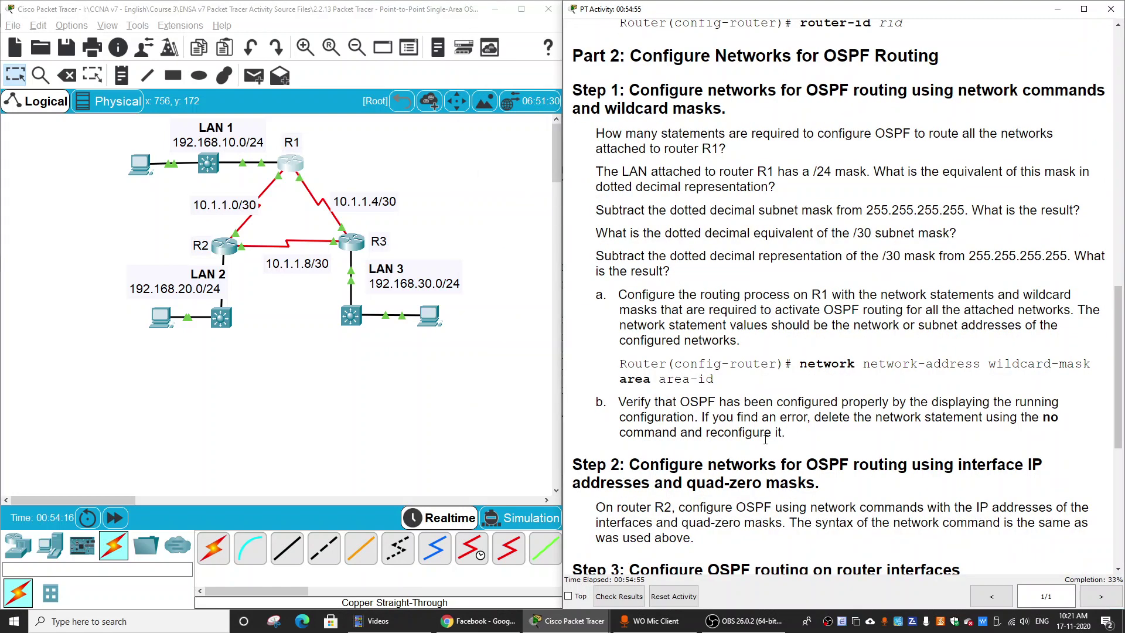
scroll(767, 443, "down", 5)
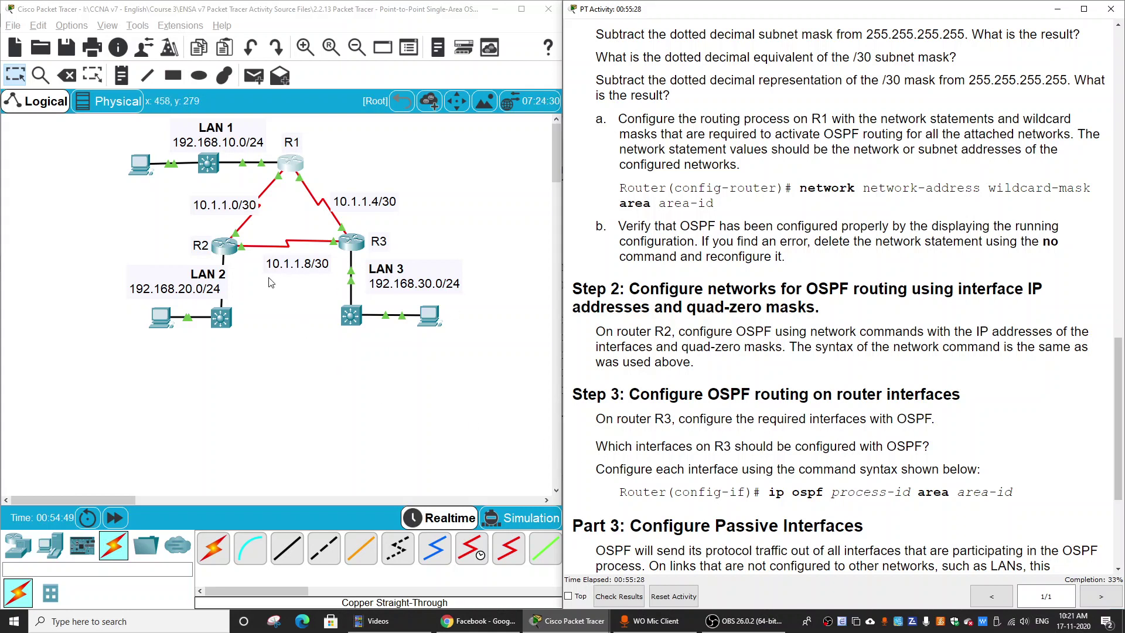
left_click(223, 247)
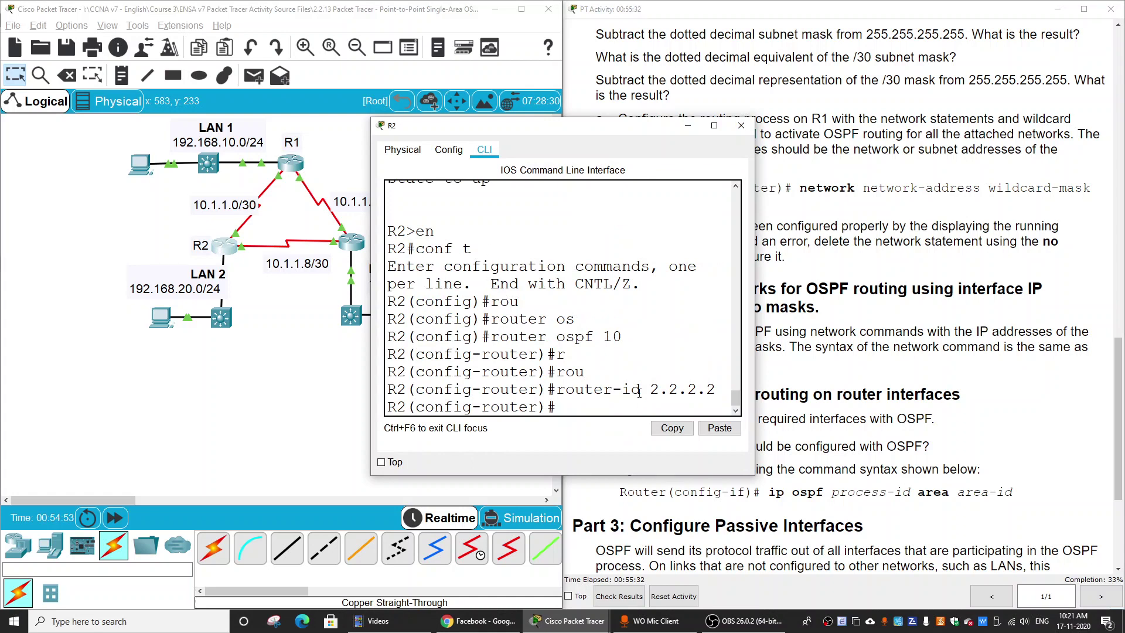
key("Return")
key("Return")
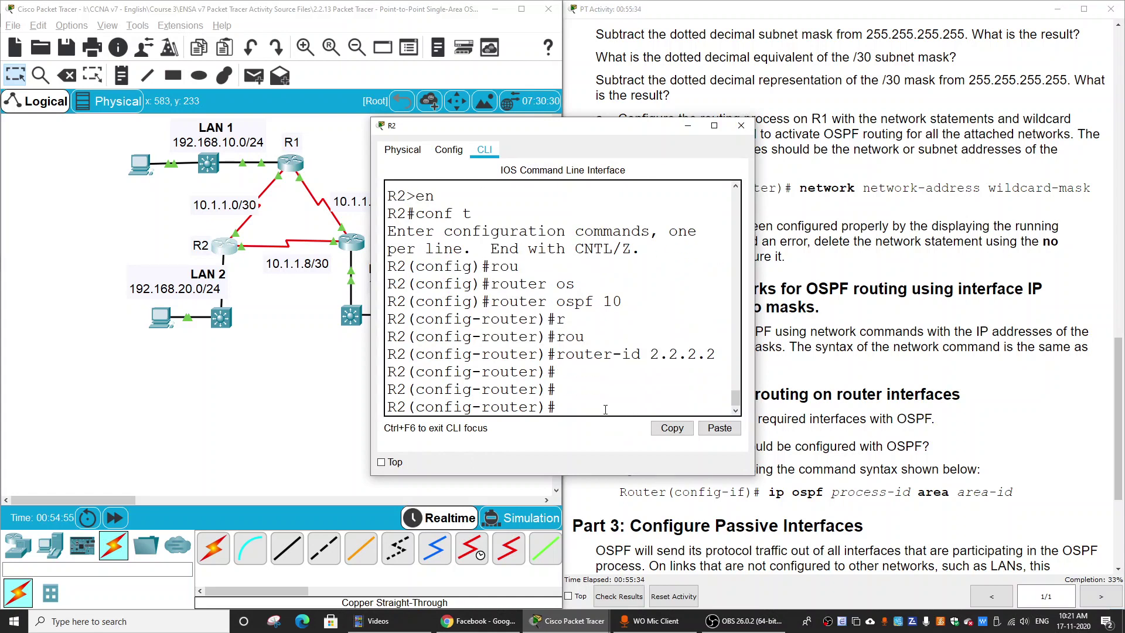
type("network")
left_click_drag(624, 142, 738, 54)
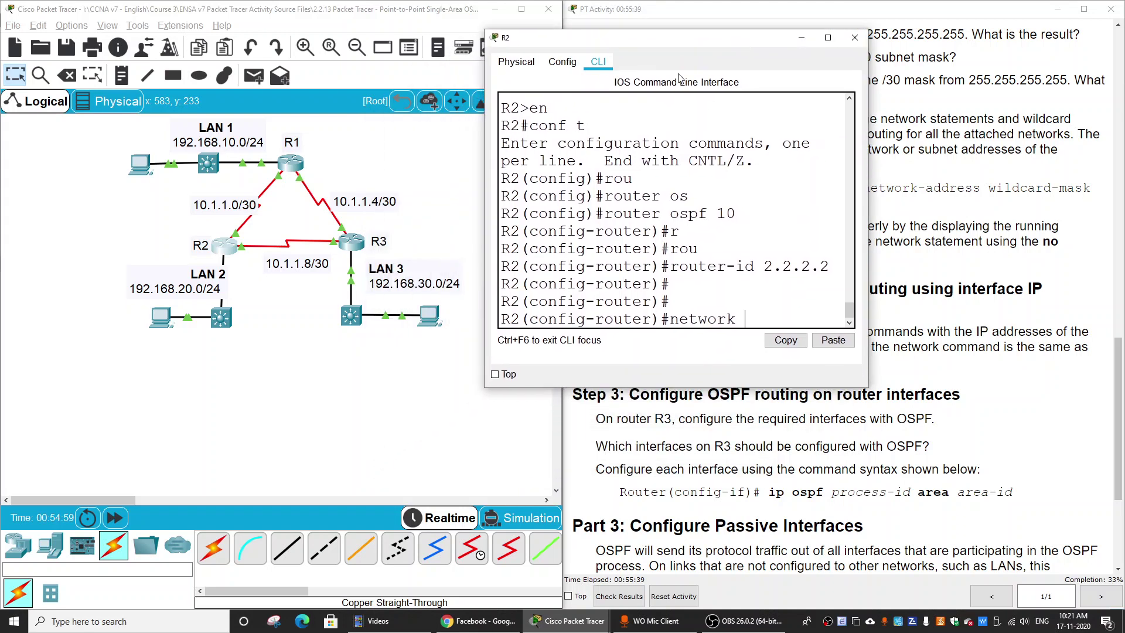
Look up the IP address of R2's S0/1/0 interface in the activity's Addressing Table
left_click(247, 301)
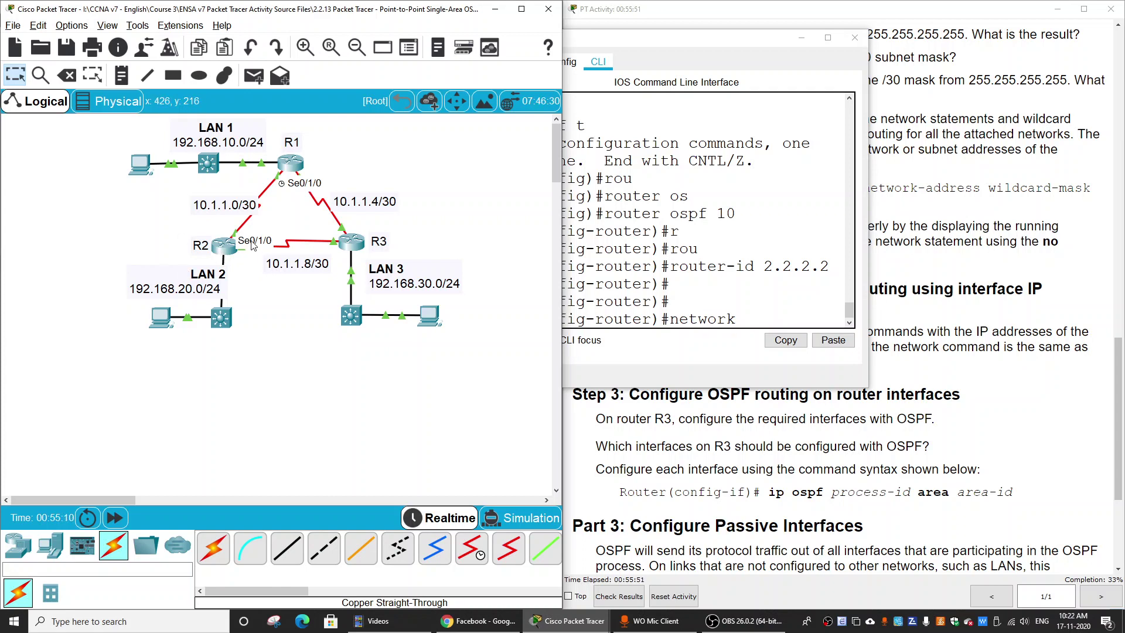
left_click(1118, 388)
left_click_drag(1118, 388, 1089, 82)
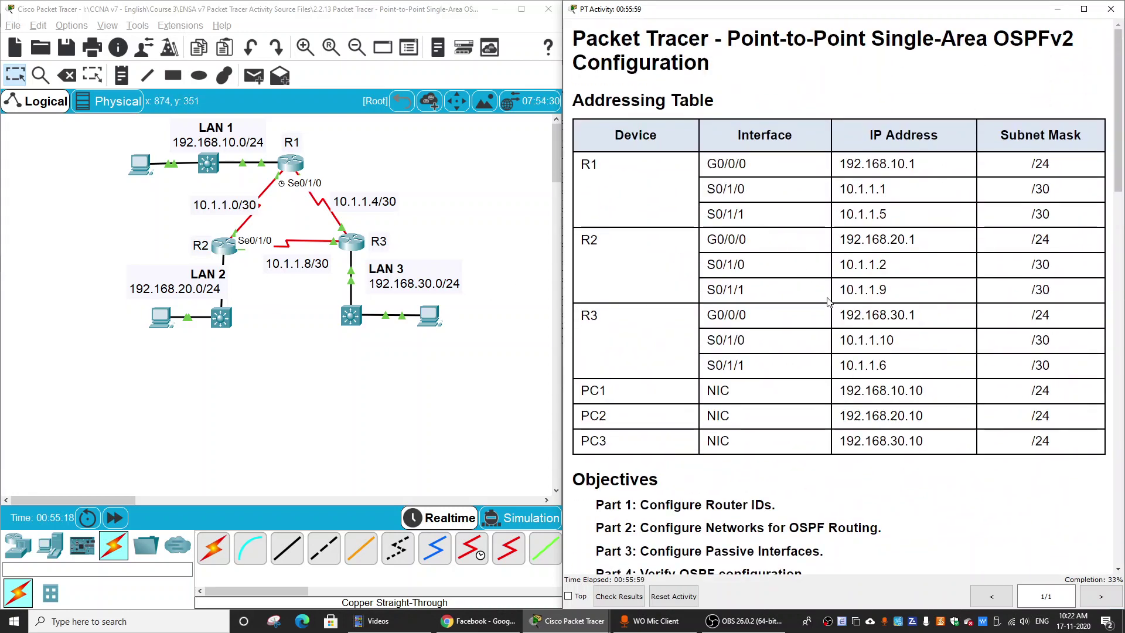
left_click_drag(839, 265, 901, 271)
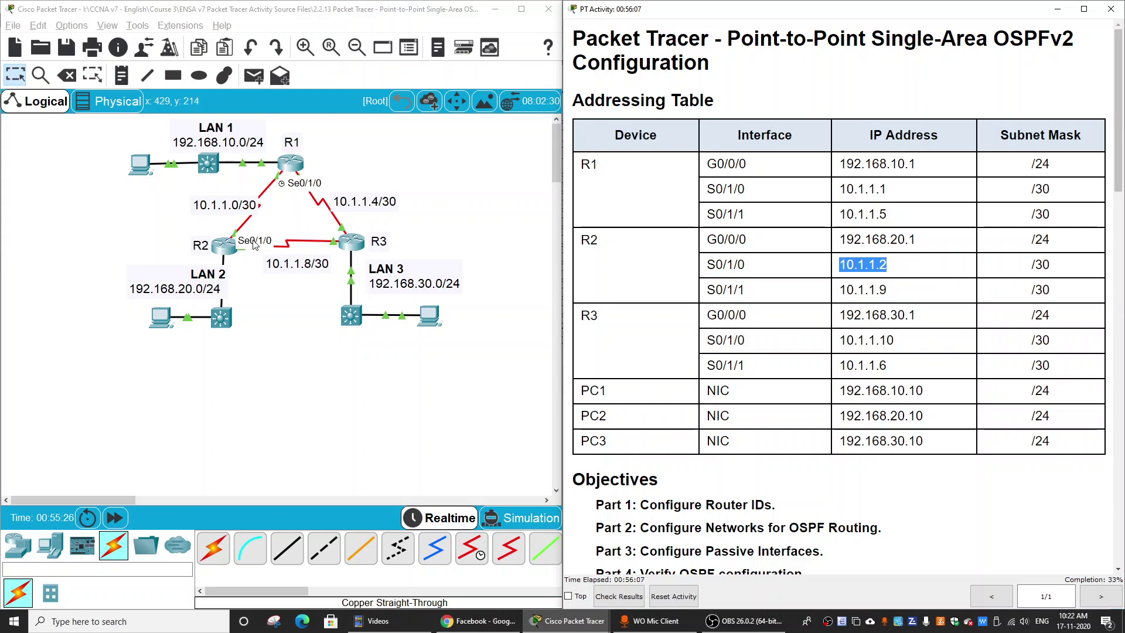
Complete R2's network statement with address 10.1.1.2, wildcard mask 0.0.0.0 and area 0, keeping the address table in view
key("alt+Tab")
left_click(755, 326)
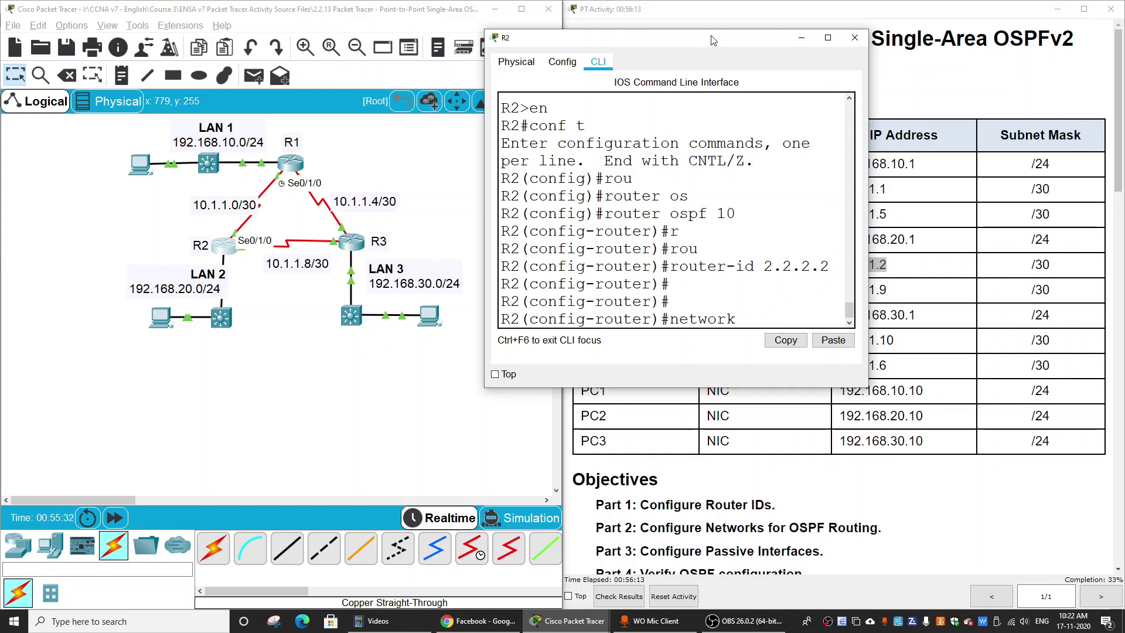
left_click_drag(711, 37, 548, 58)
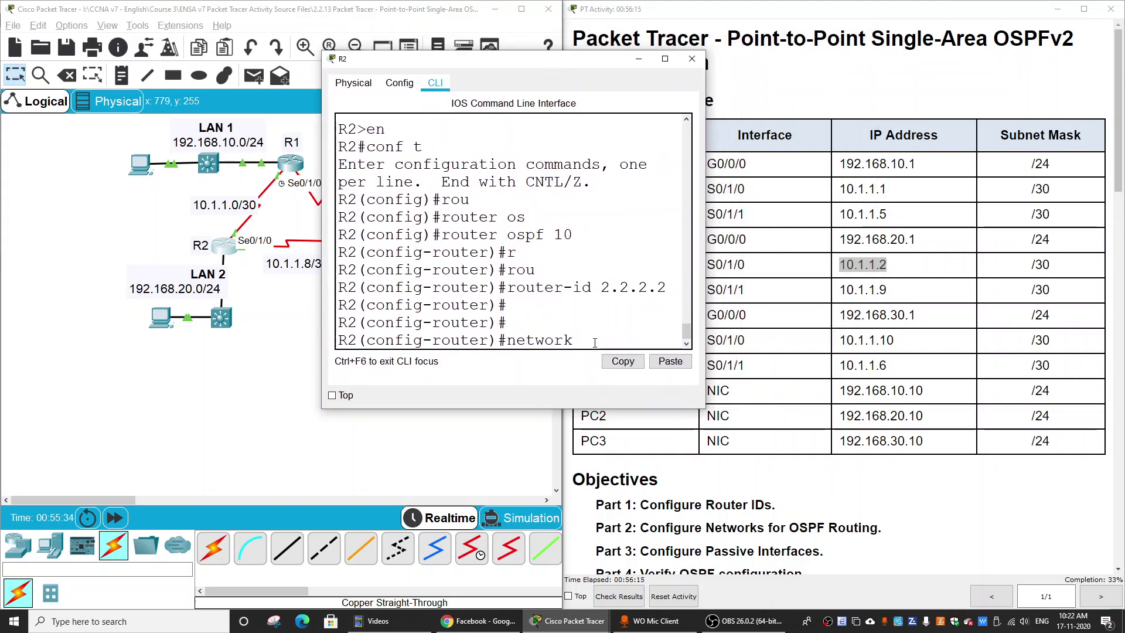
type("10.1.1.2")
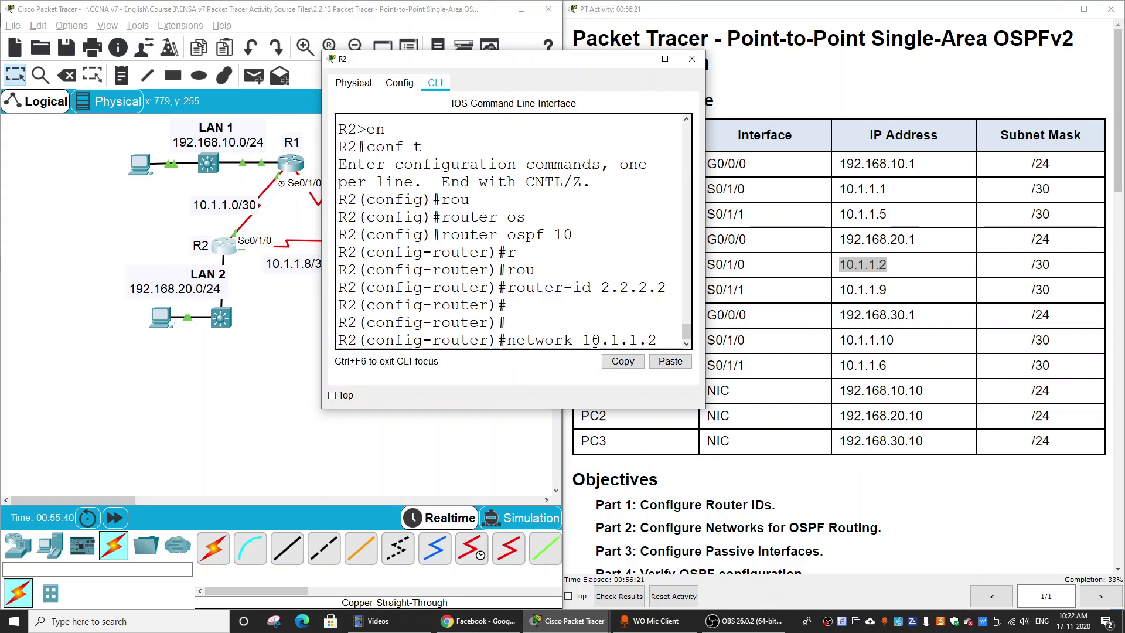
type(" 0.0.0.0")
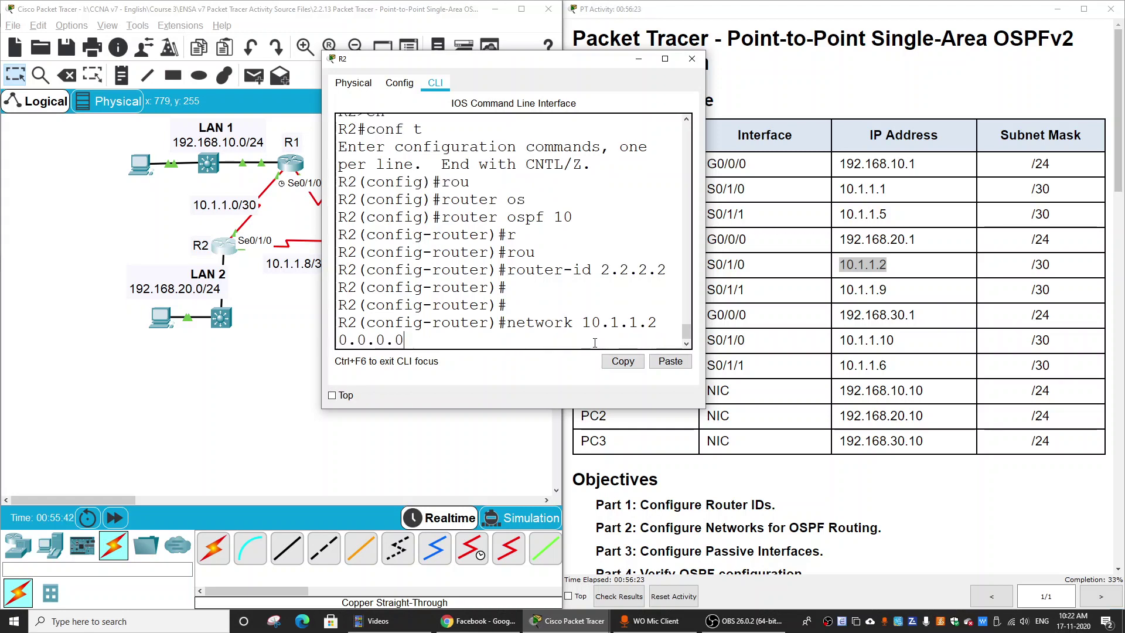
type(" area 0")
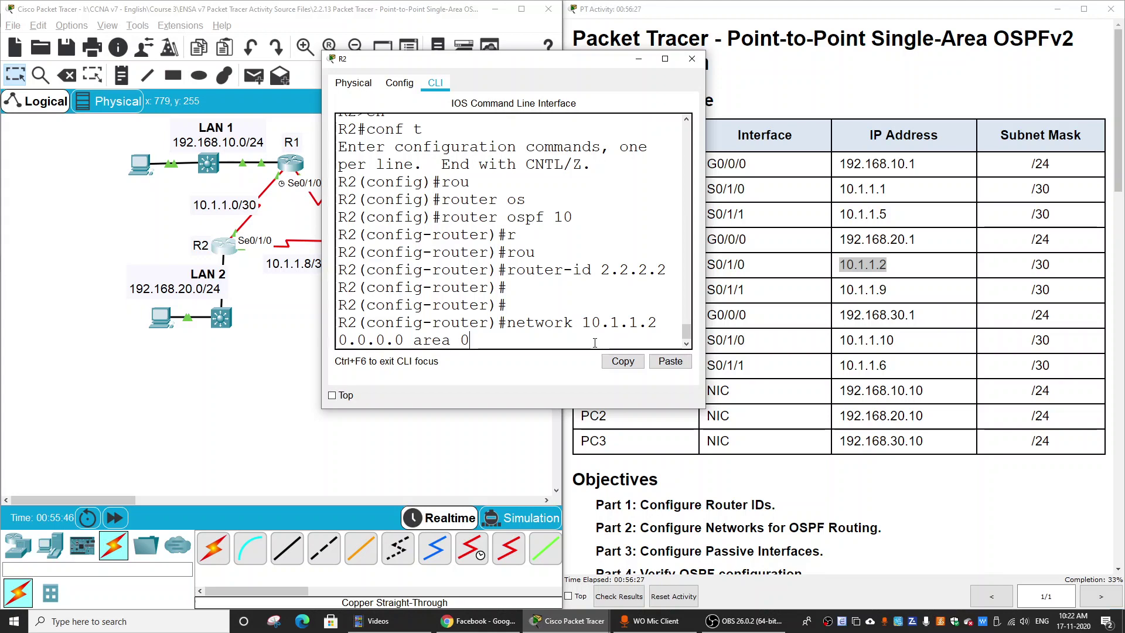
key("Return")
Add an OSPF network statement on R2 for 10.1.1.9 with wildcard mask 0.0.0.0 in area 0
key("Up")
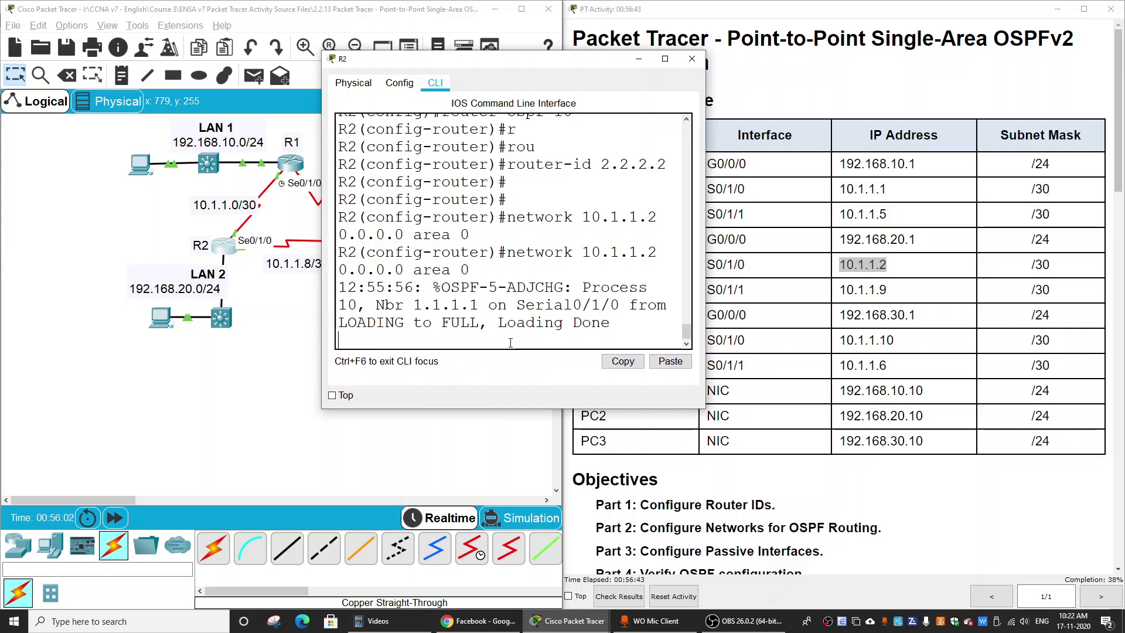
key("Up")
key("Left")
key("Left")
key("Left")
key("Left")
key("Left")
key("Left")
key("Left")
key("Left")
key("Left")
key("Left")
key("Left")
key("Left")
key("Left")
key("Left")
key("Left")
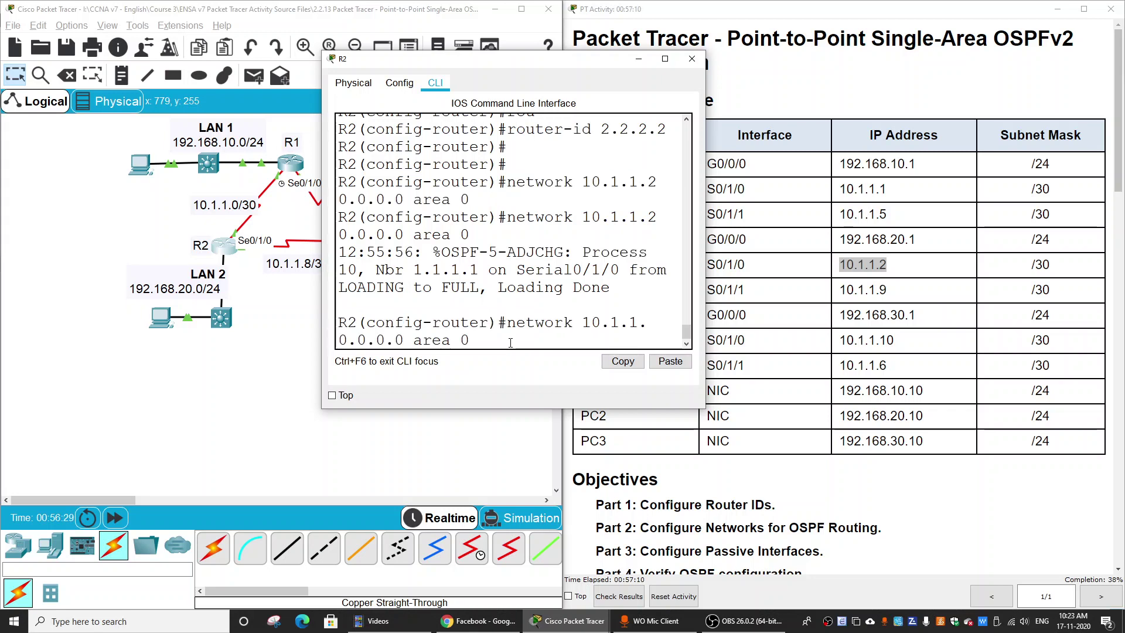
key("BackSpace")
type("9")
key("Return")
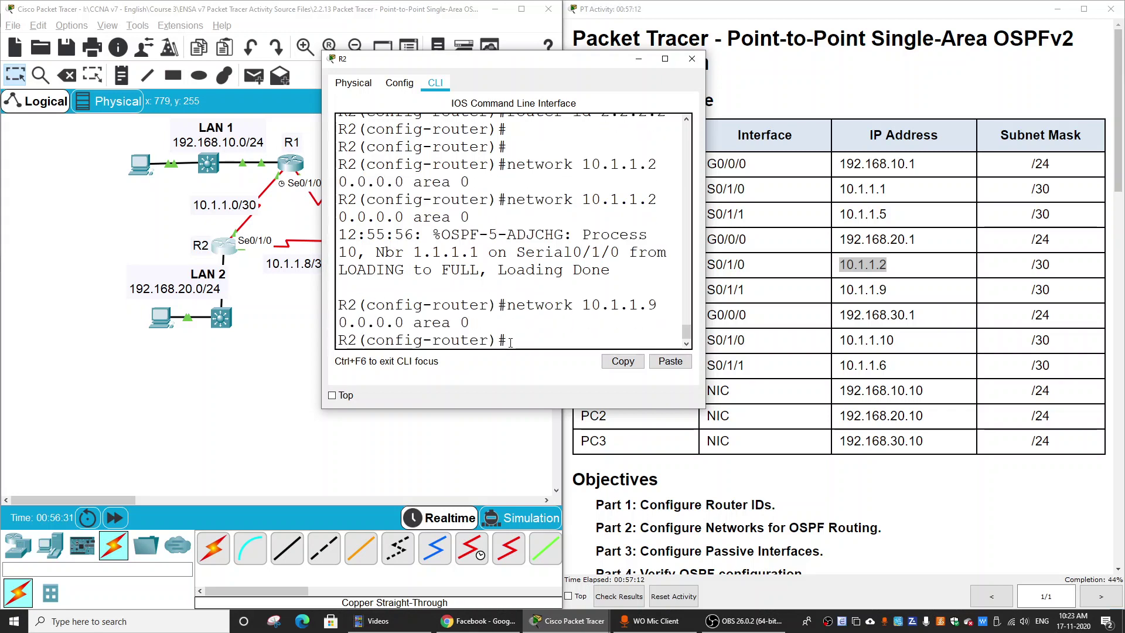
Add an OSPF network statement on R2 for 192.168.20.1 with wildcard mask 0.0.0.0 in area 0, and close R2's window
left_click(764, 275)
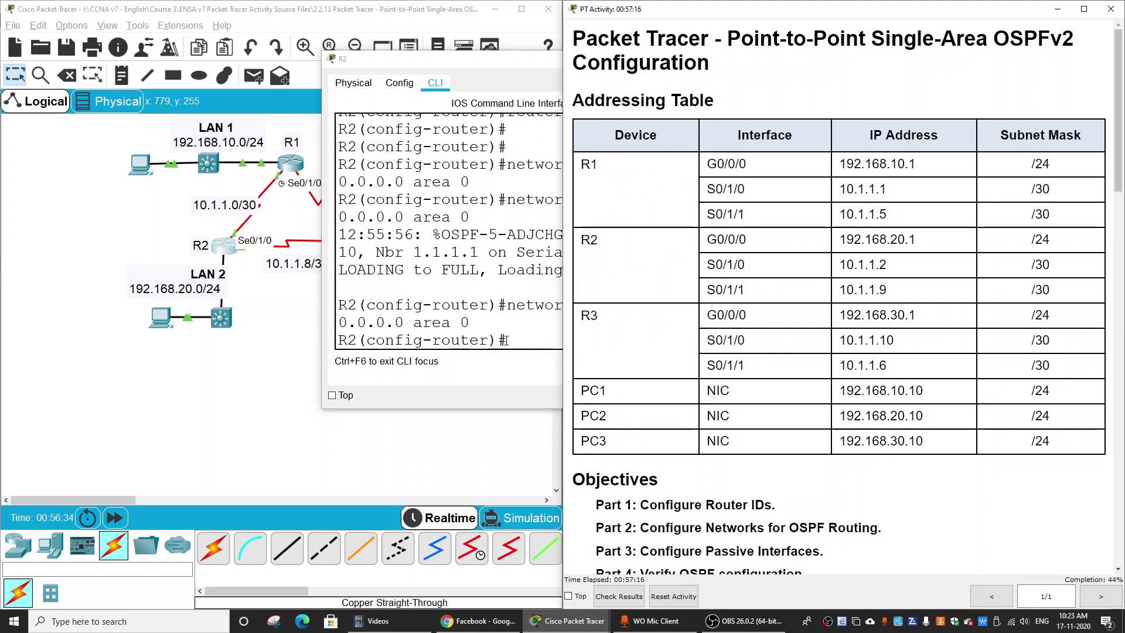
left_click(545, 366)
type("net")
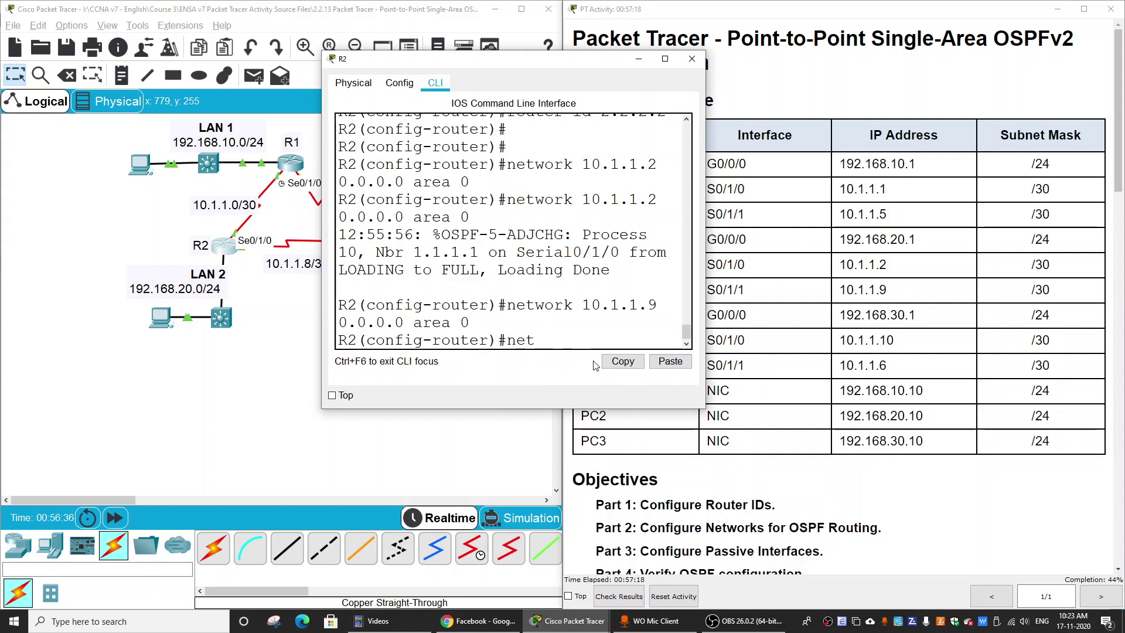
type(" 192.168")
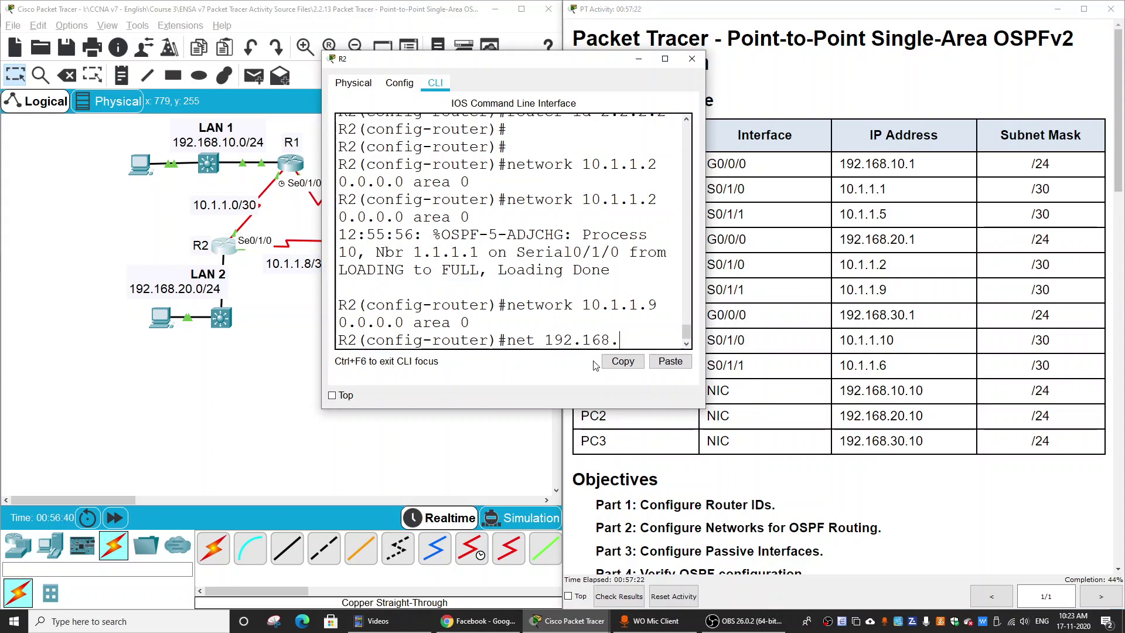
type(".20.1 0.0.0.0 ")
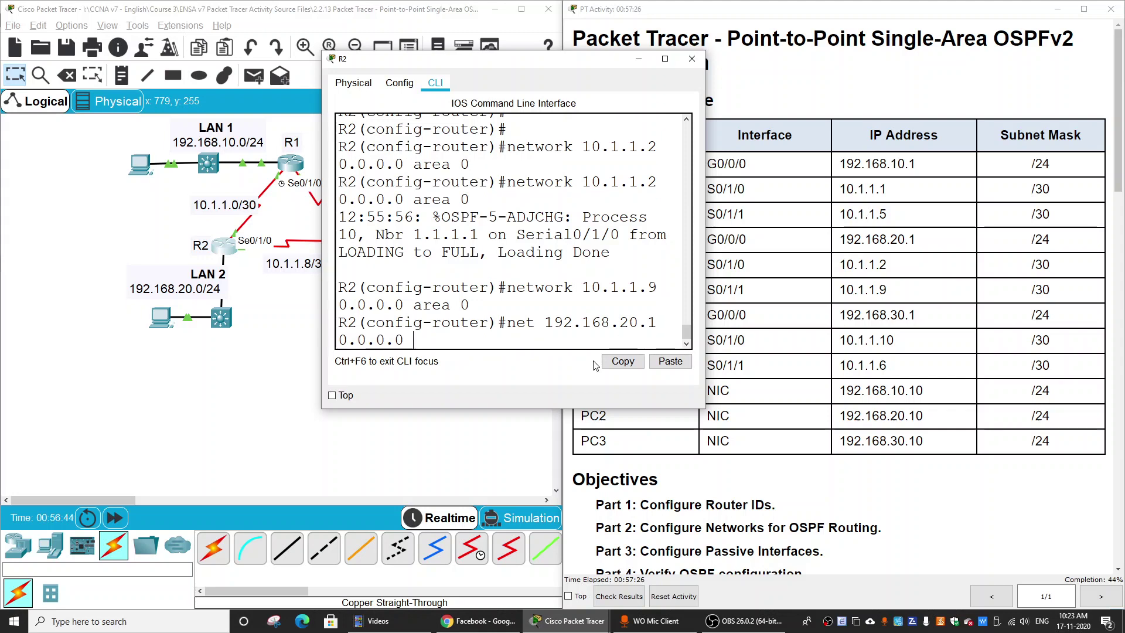
type("a 0")
key("Return")
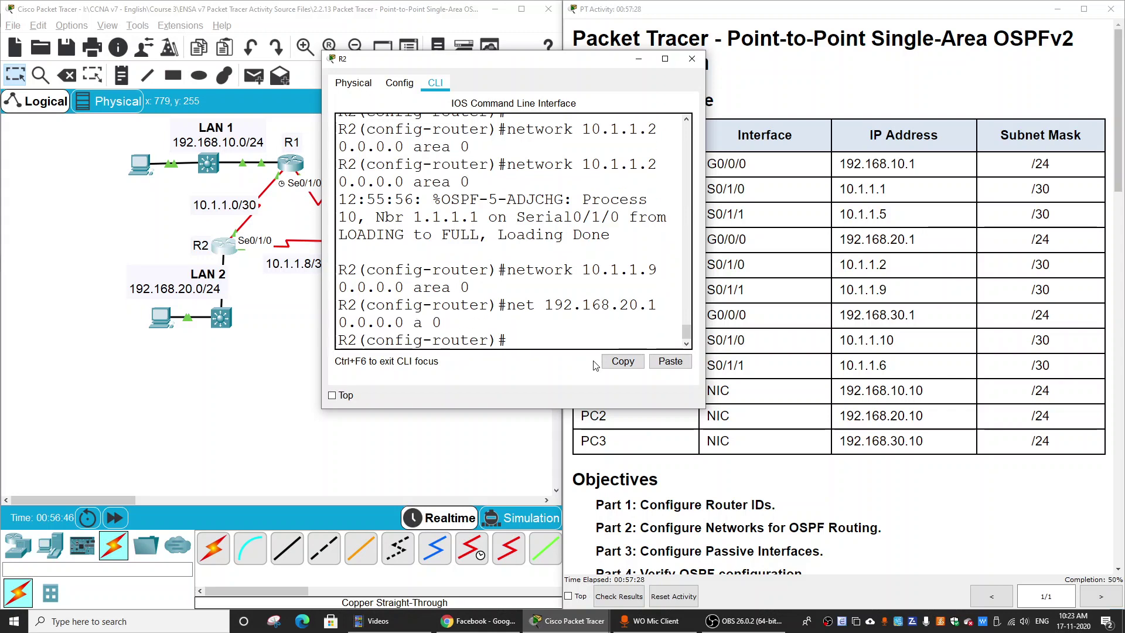
left_click(691, 59)
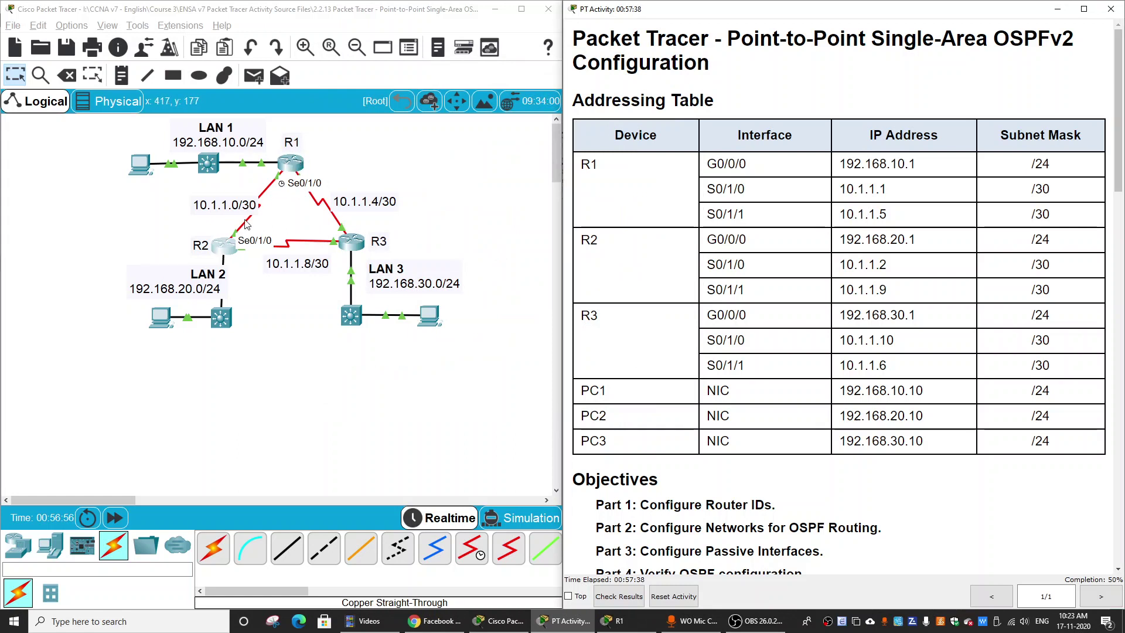
Display the OSPF neighbor table from R1's router configuration prompt
left_click(301, 166)
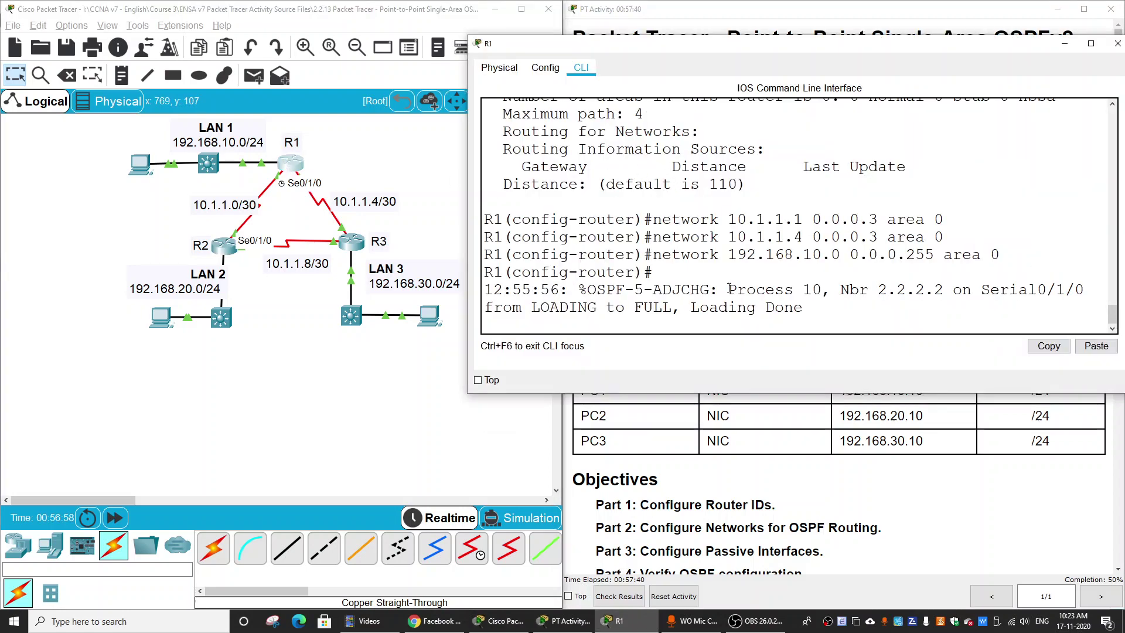
key("Return")
key("Return")
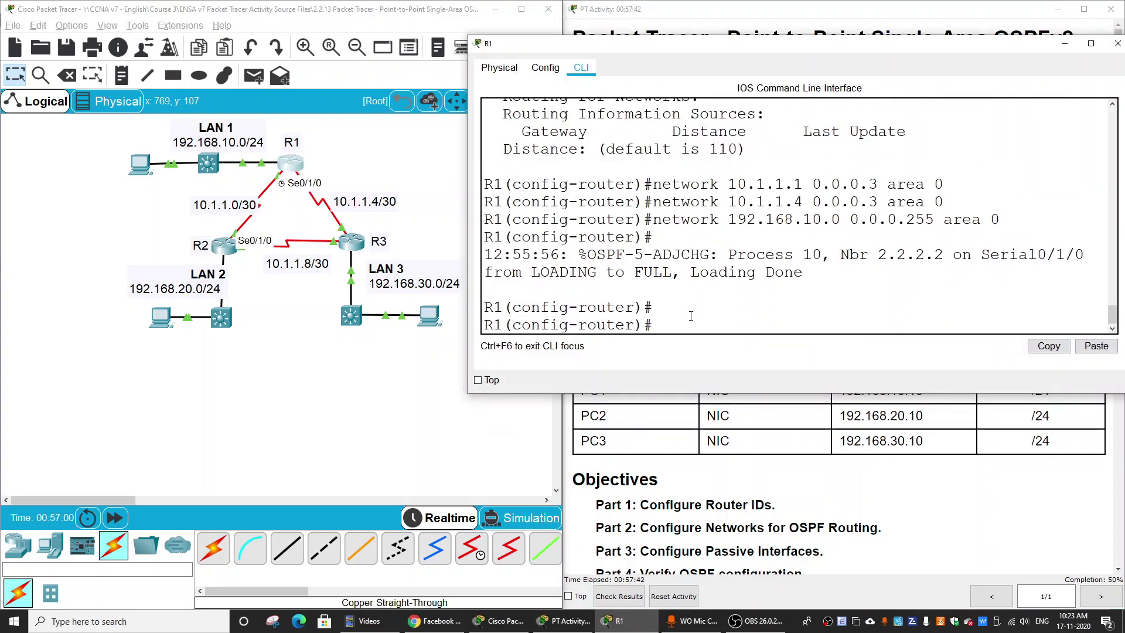
type("do show ip osp")
key("Tab")
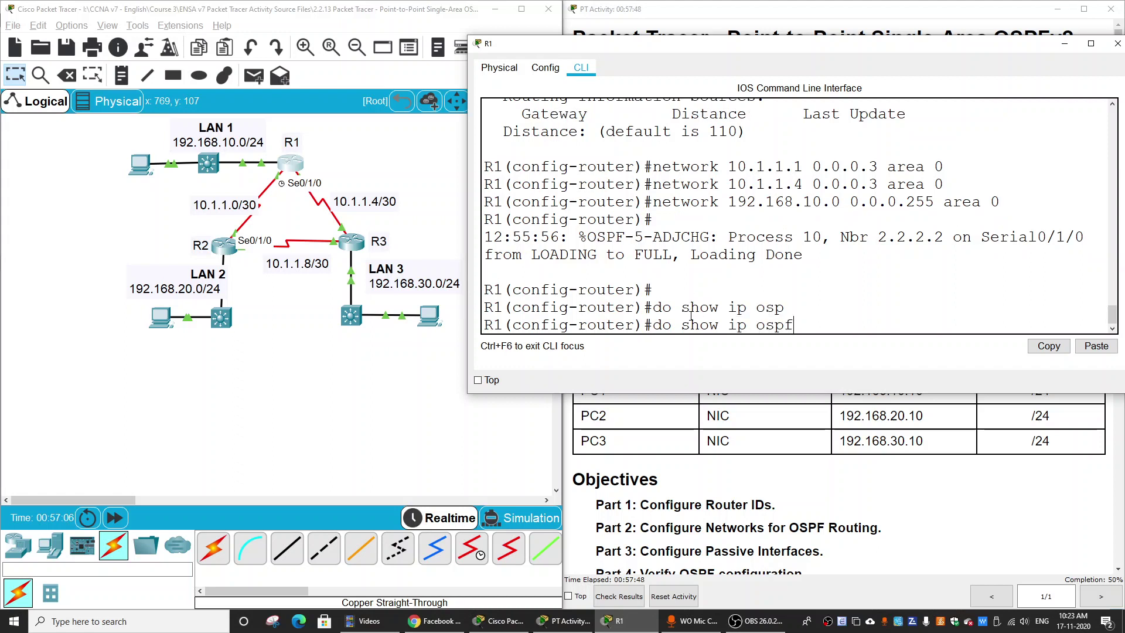
type("nei")
key("Return")
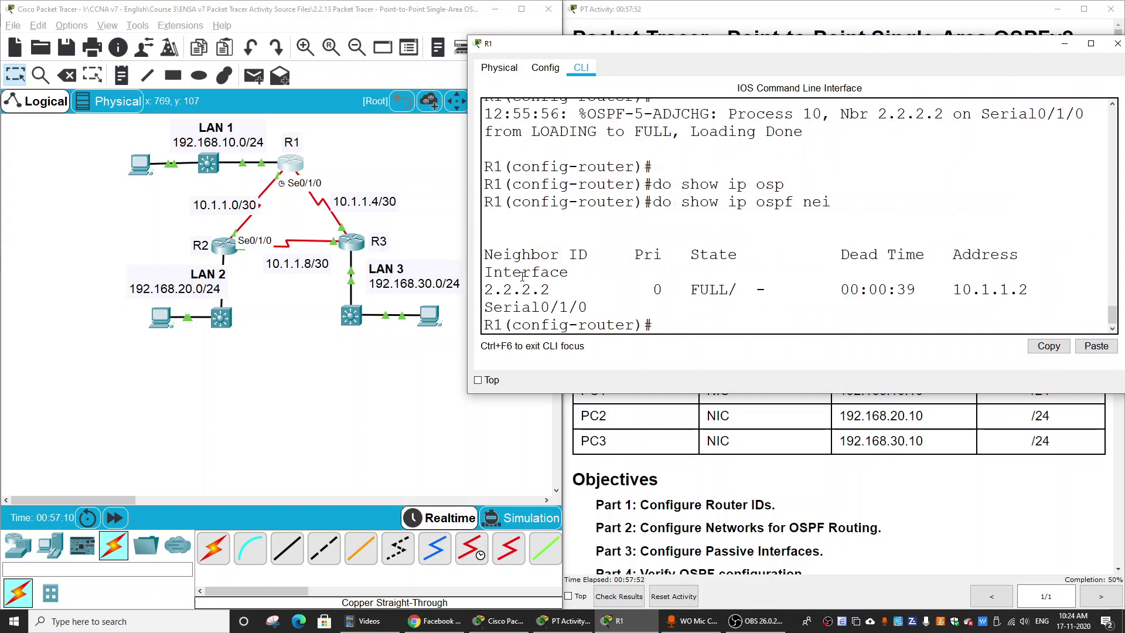
Examine the neighbor ID, state, address and interface in R1's OSPF neighbor entry, widening the window to fit, and dismiss it
left_click_drag(488, 288, 1027, 289)
left_click(862, 292)
left_click_drag(468, 212, 331, 226)
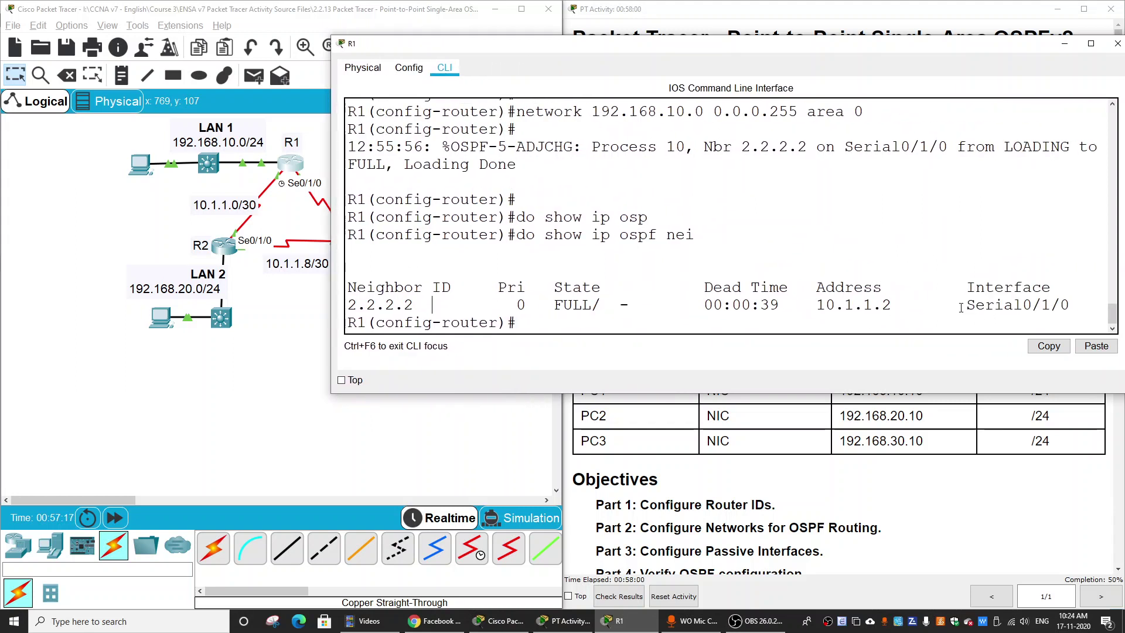
left_click_drag(960, 307, 1070, 306)
left_click_drag(870, 53, 960, 31)
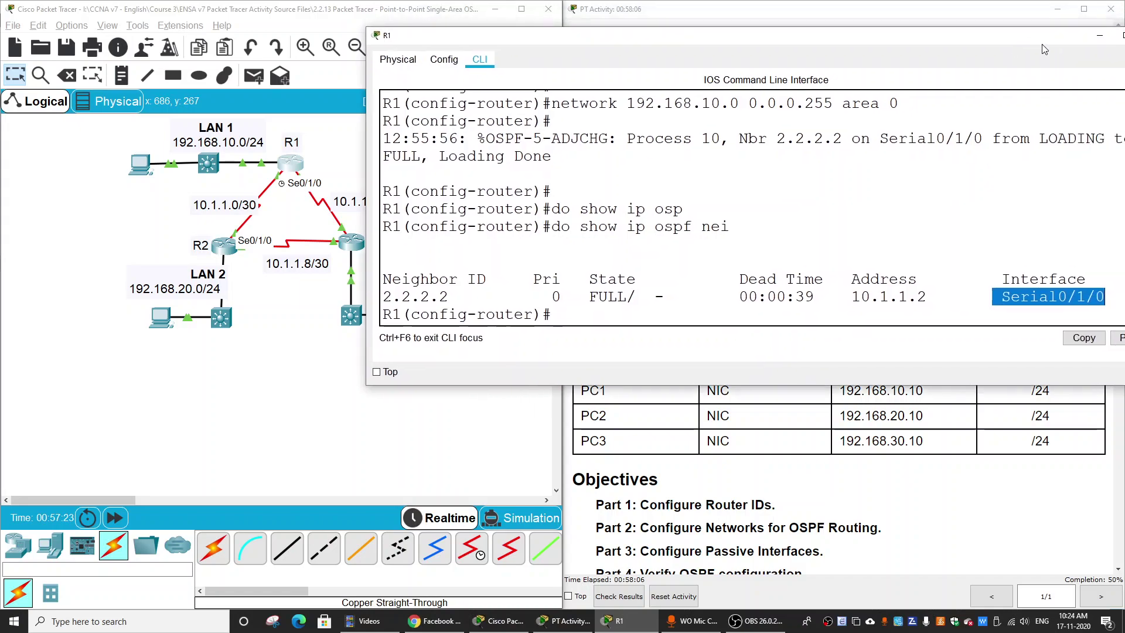
left_click(1063, 48)
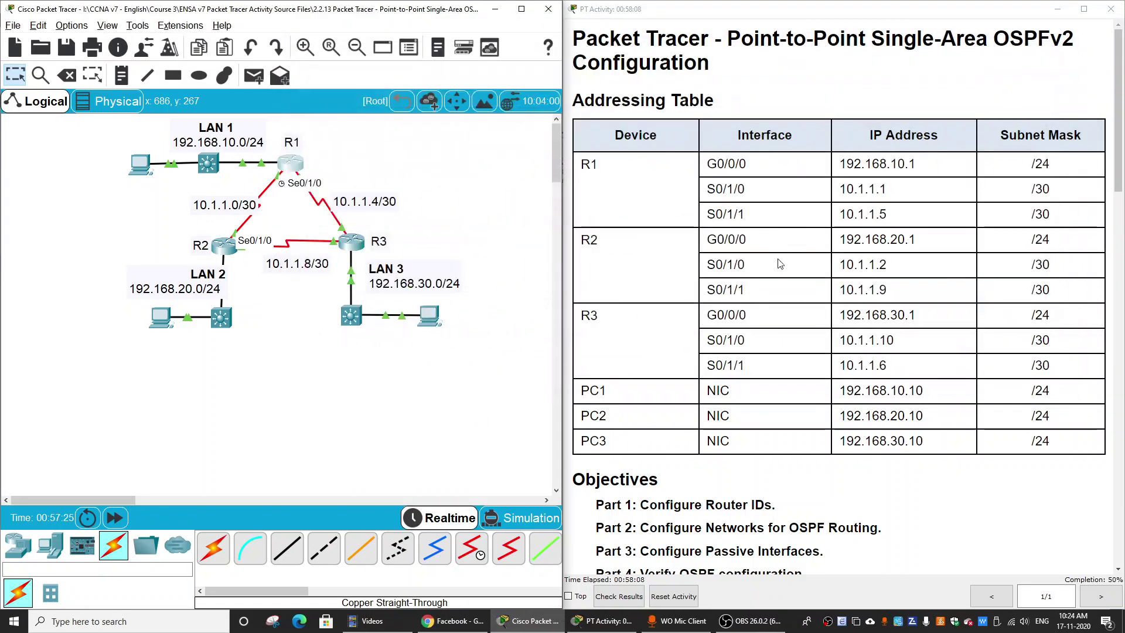
Read the Step 3 instructions on configuring OSPF routing on R3's interfaces, including the ip ospf command syntax
scroll(817, 344, "down", 20)
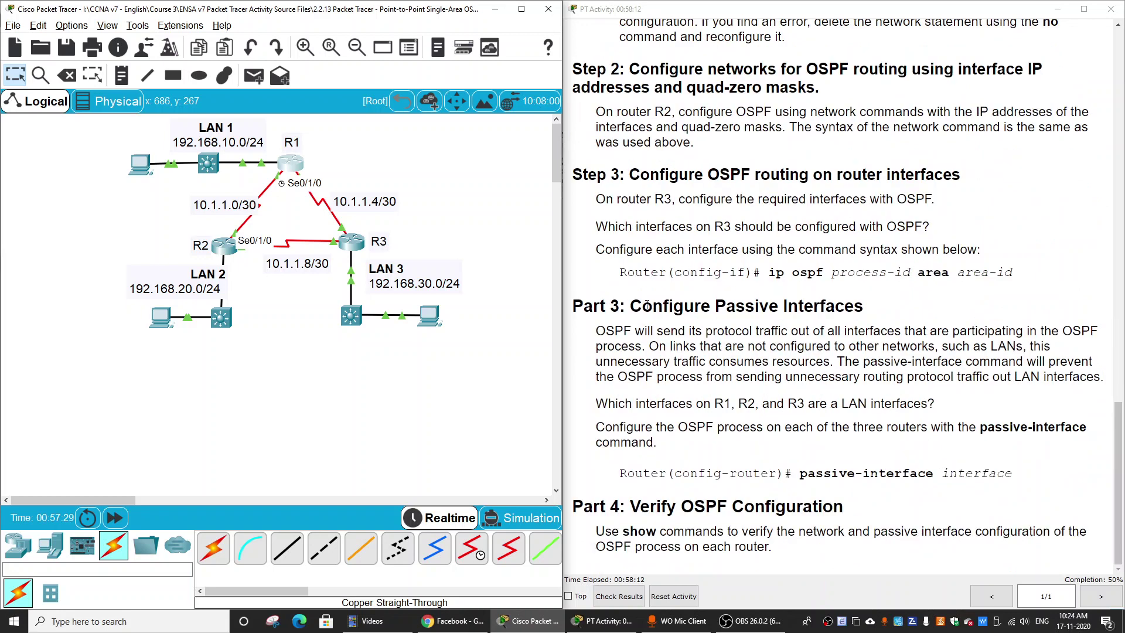
scroll(625, 193, "up", 1)
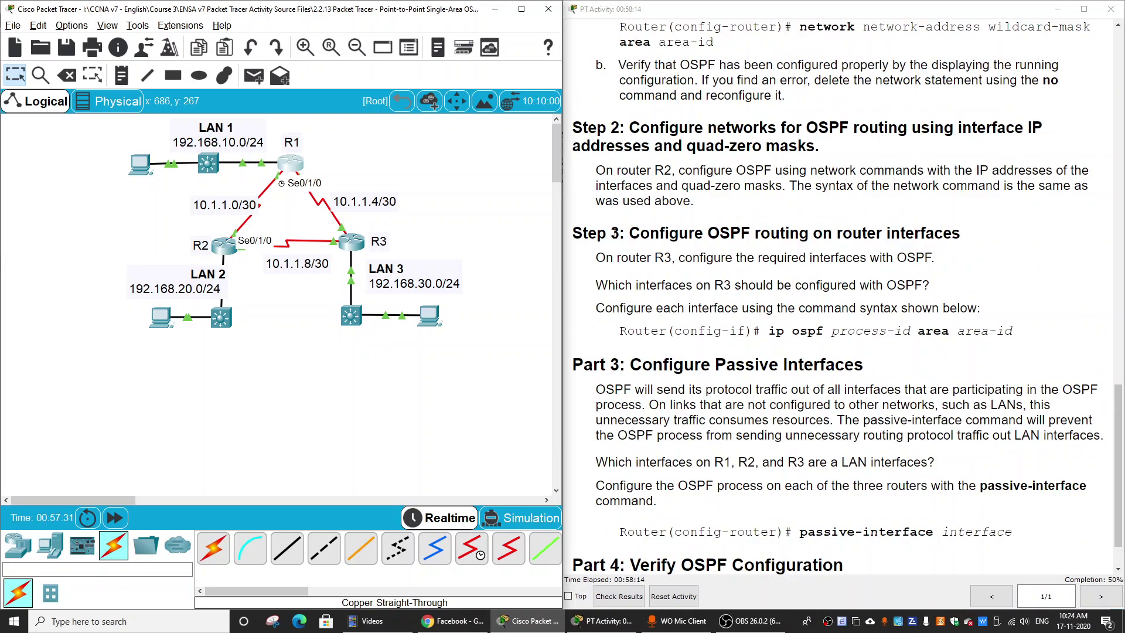
left_click_drag(615, 232, 980, 230)
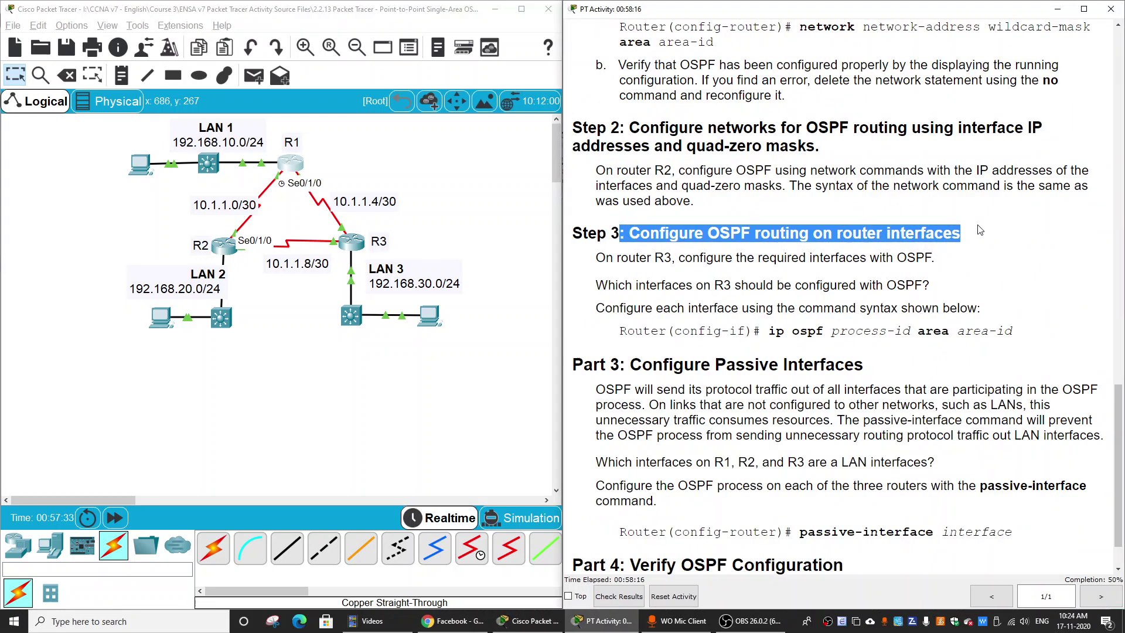
left_click(920, 287)
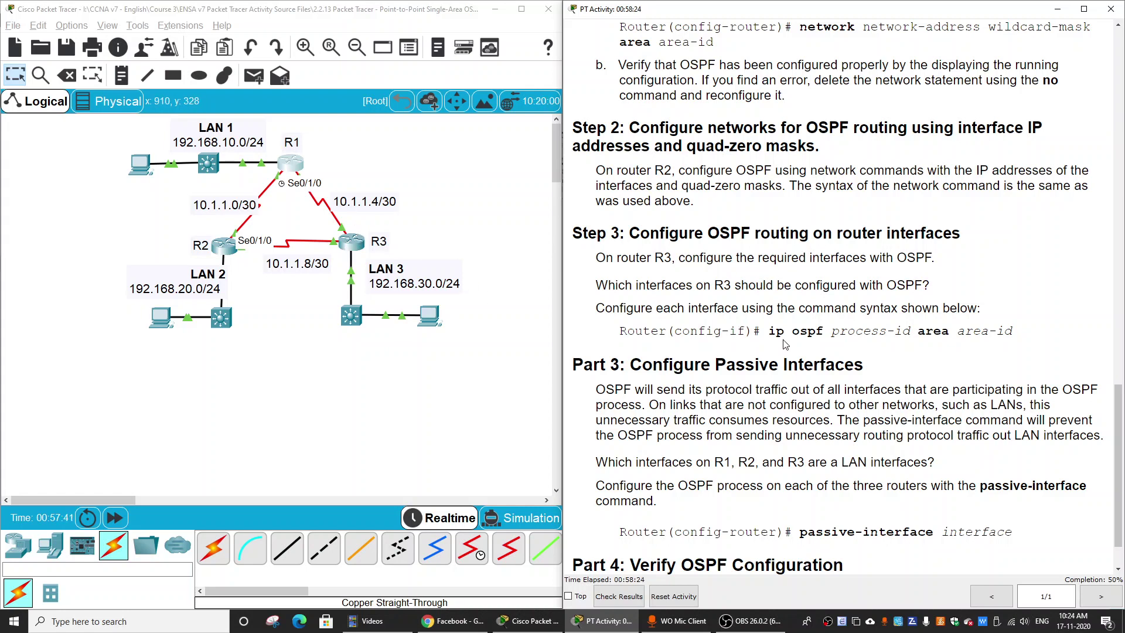
left_click_drag(771, 331, 1028, 333)
left_click(539, 317)
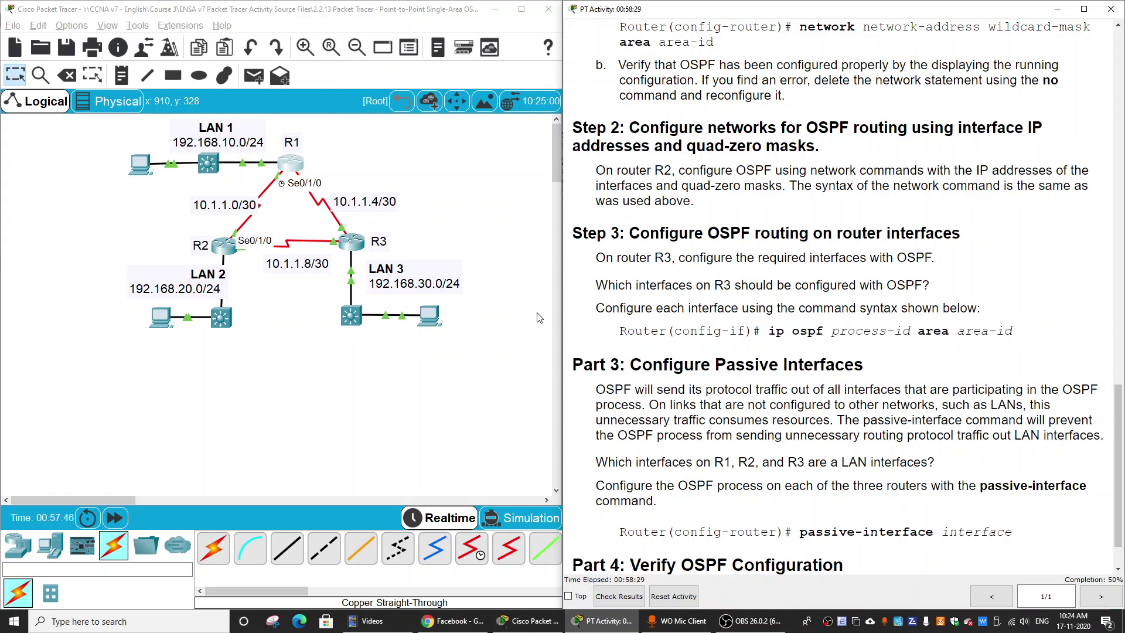
Open R3's command line beside the instructions and review R3's interfaces in the addressing table
left_click(353, 245)
left_click_drag(629, 127, 415, 105)
scroll(949, 359, "up", 15)
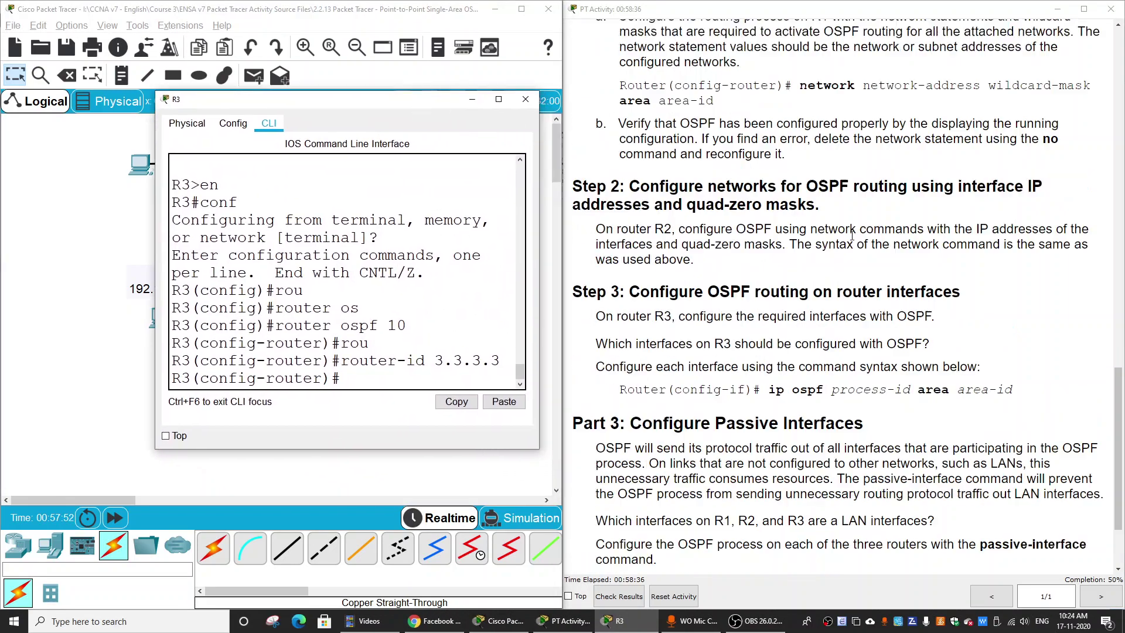
scroll(948, 358, "up", 2)
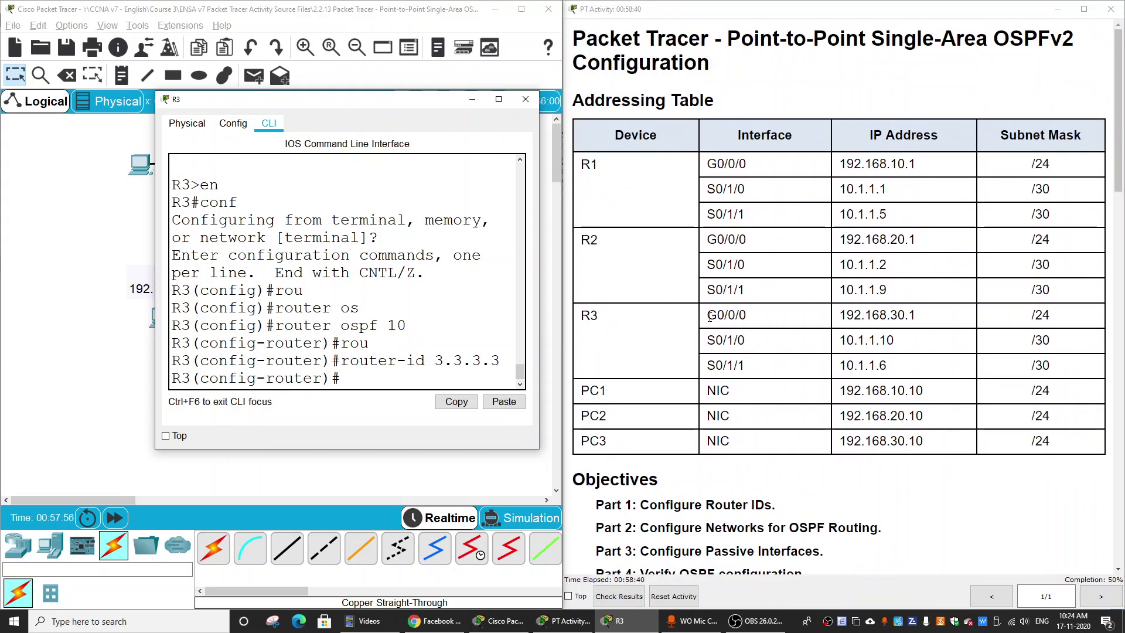
left_click_drag(722, 327, 912, 374)
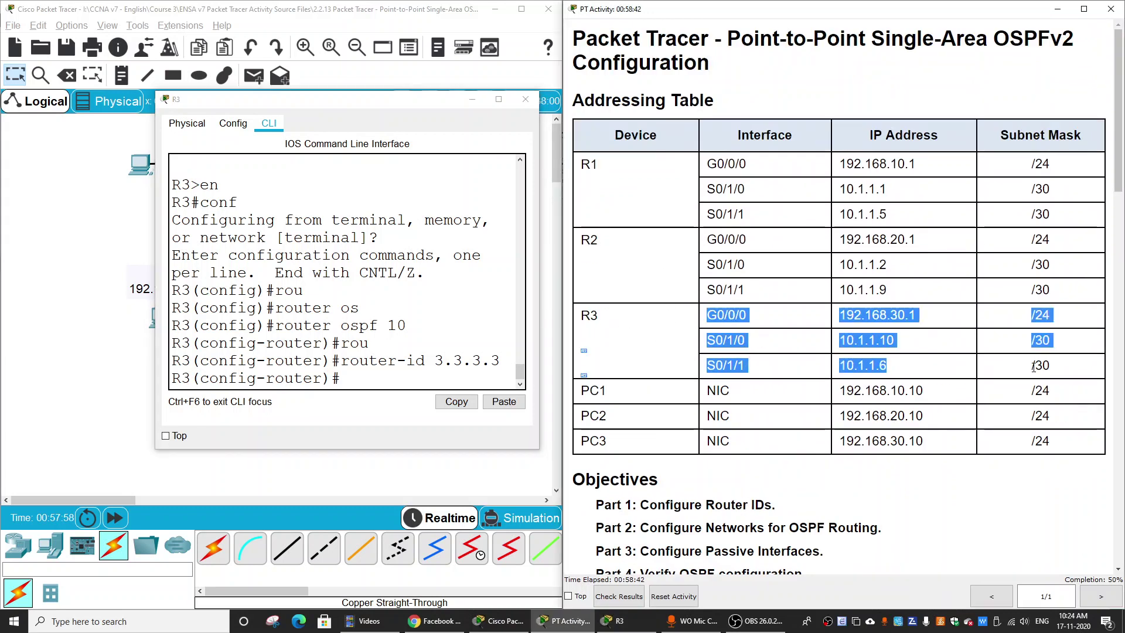
left_click(1016, 375)
Exit router configuration mode on R3 and enable OSPF process 10 in area 0 on interface g0/0/0
left_click(394, 387)
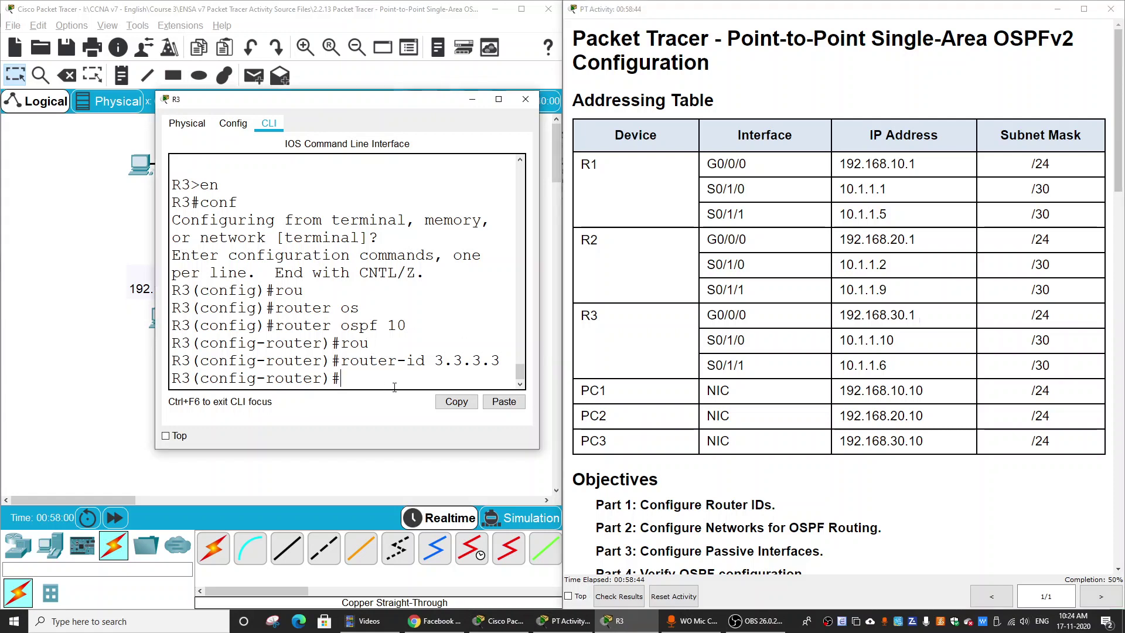
type("exit")
key("Return")
key("Return")
type("int")
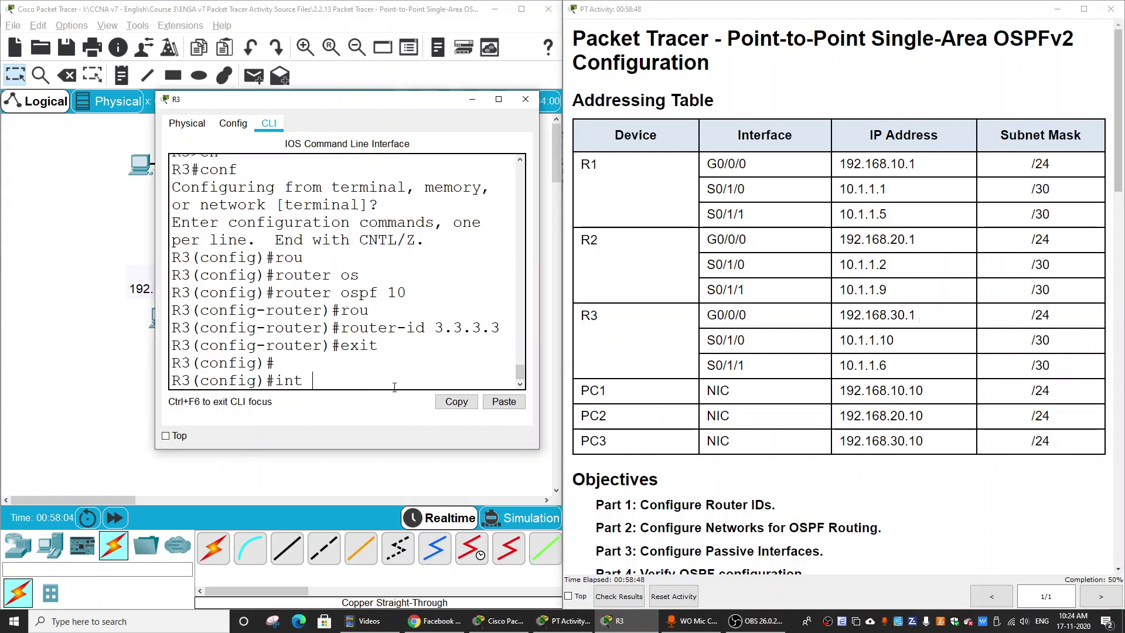
type(" g0/0/0")
key("Return")
type("ip")
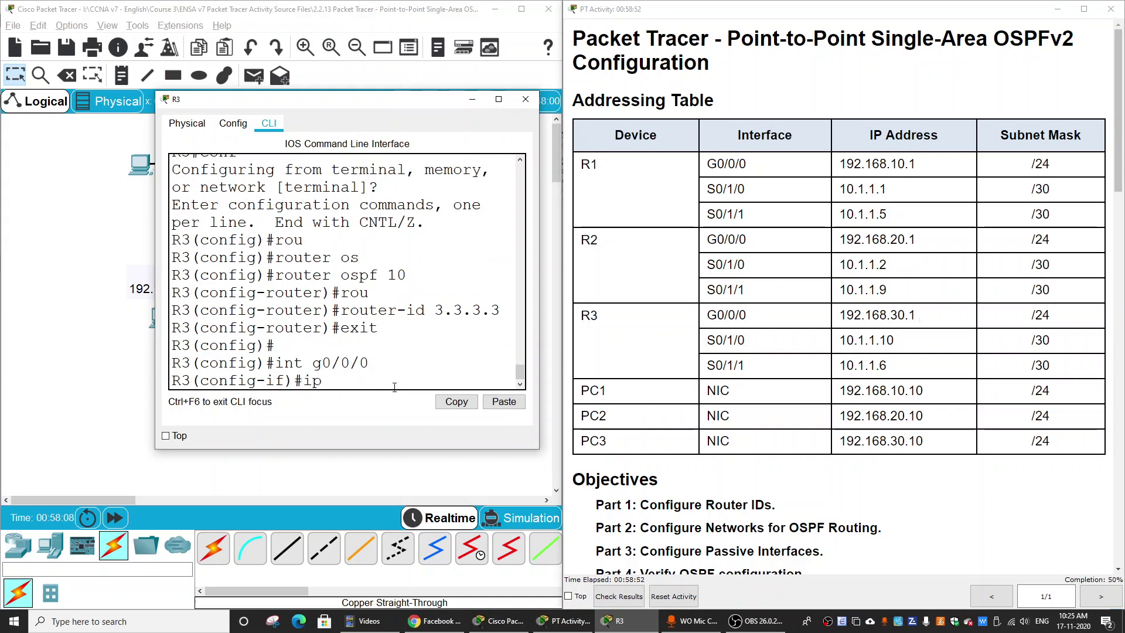
type(" os")
key("Tab")
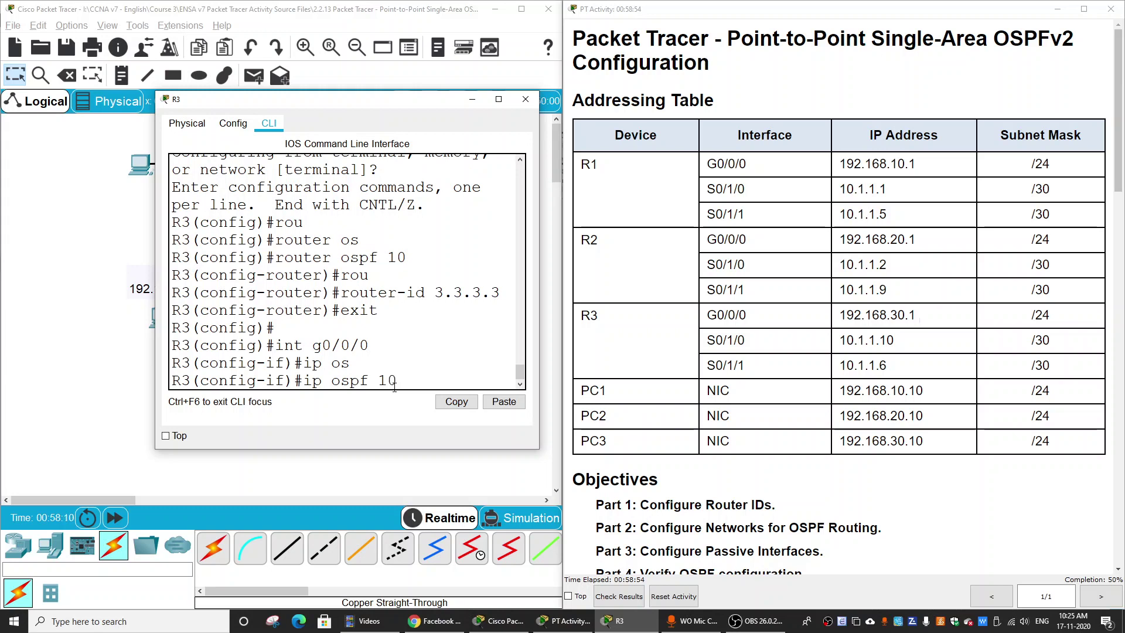
type("10 area 0")
key("Return")
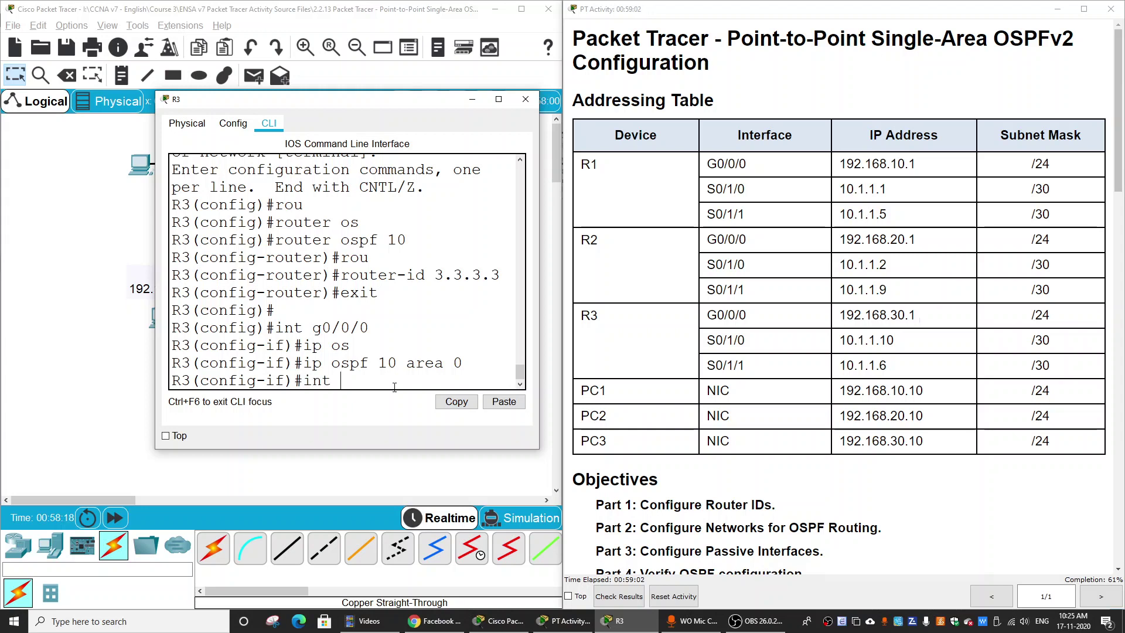
Enable OSPF process 10 in area 0 on R3's interface s0/1/0
type("int s0/1/0")
key("Return")
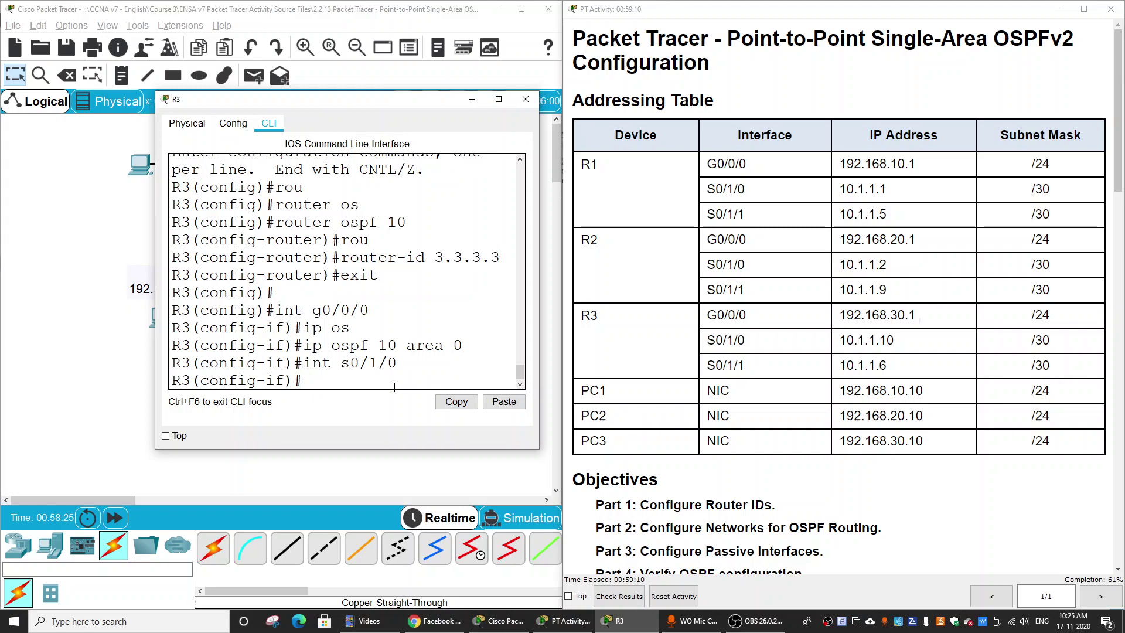
type("ip ospf 10 area 0")
key("Return")
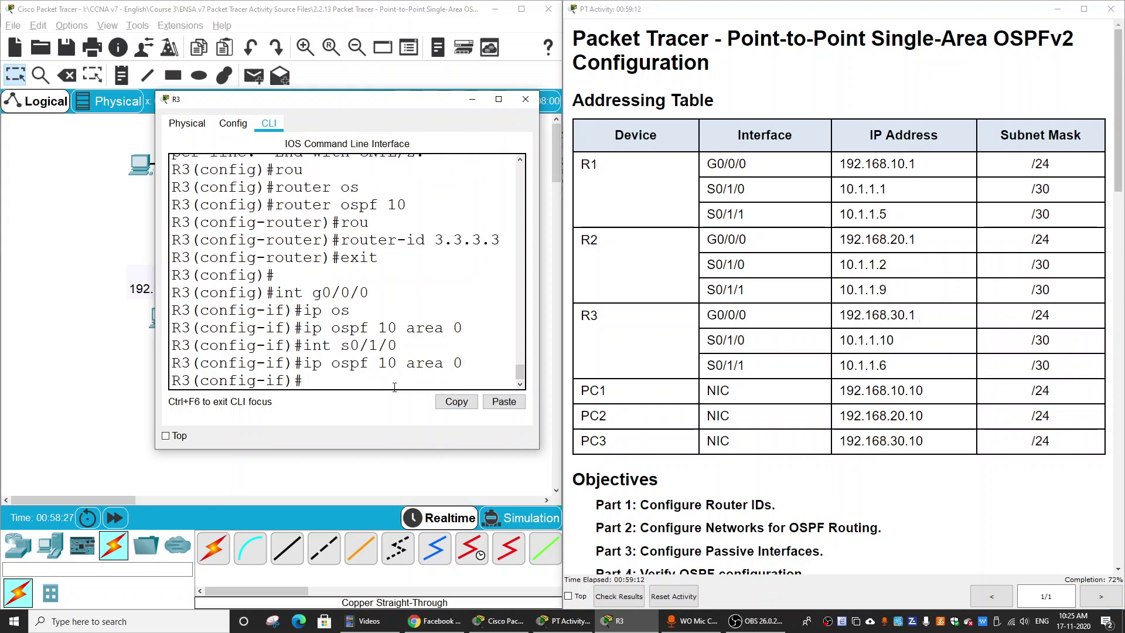
Reapply OSPF process 10 in area 0 on R3's interface g0/0/0
type("int g0/0")
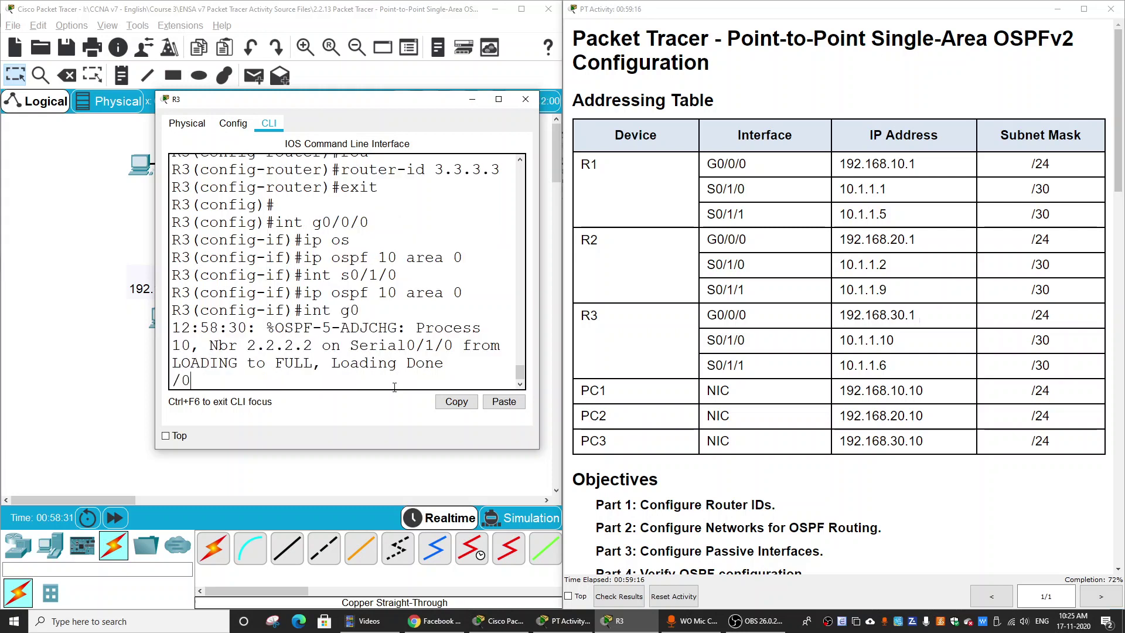
type("/0")
key("Return")
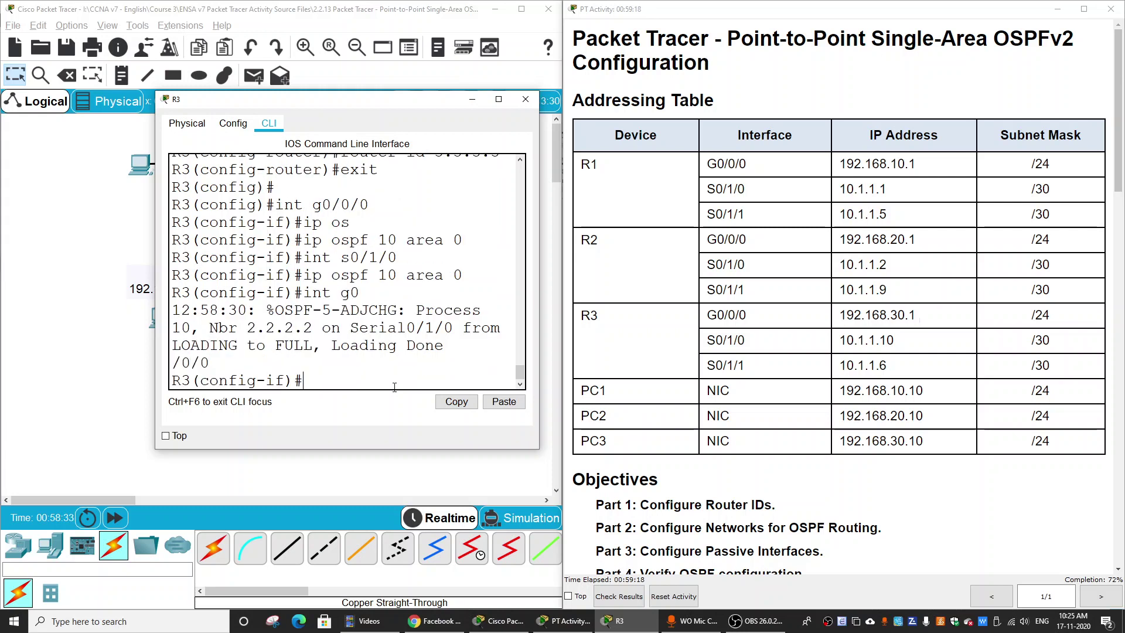
type("ip ospf 10 a 0")
key("Return")
key("Return")
key("Return")
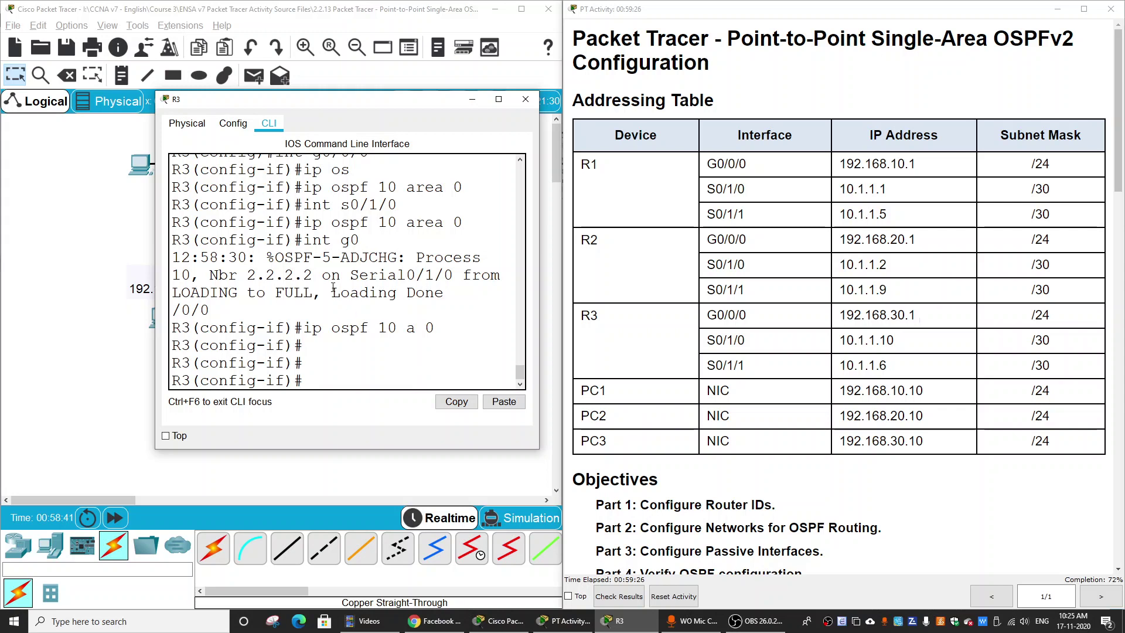
Examine the process, neighbor and interface in R3's OSPF adjacency change message
left_click_drag(275, 257, 447, 288)
left_click(467, 314)
left_click_drag(416, 259, 319, 274)
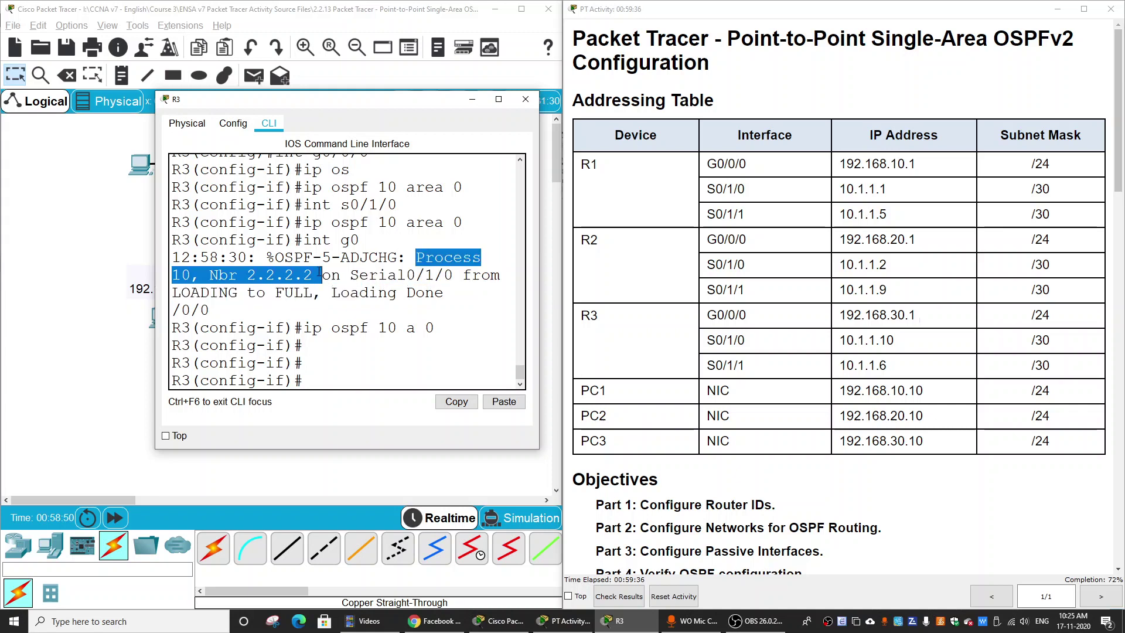
left_click_drag(320, 273, 462, 275)
left_click(450, 291)
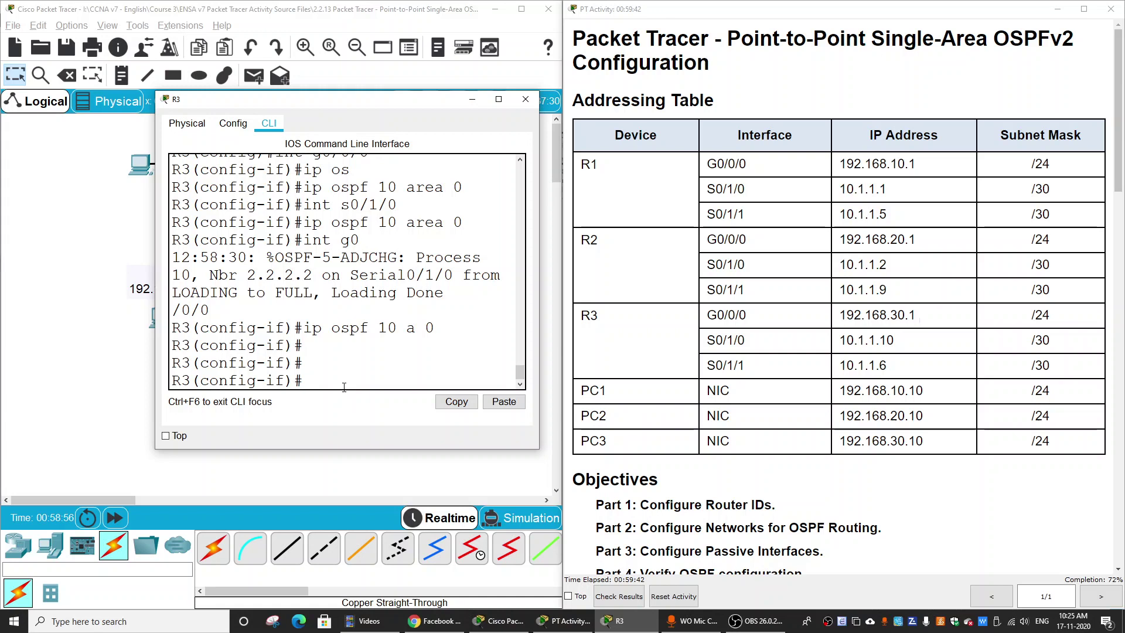
Display the OSPF interface details on R3 from configuration mode, enlarge the window and page through the output to its end
type("do show ip ospf int")
key("Return")
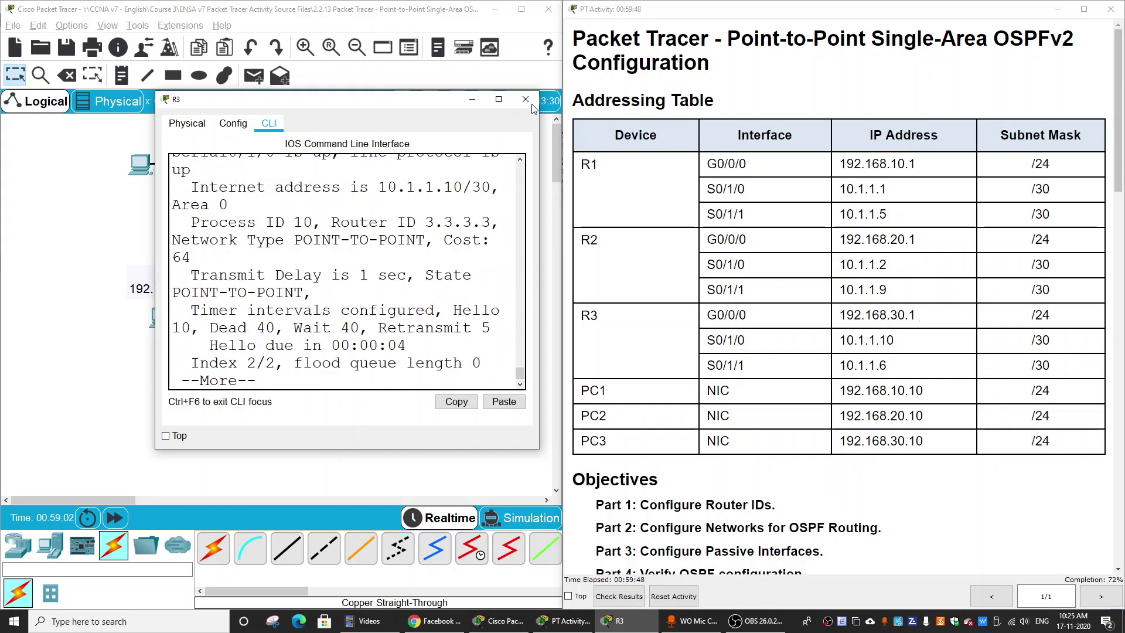
left_click(499, 99)
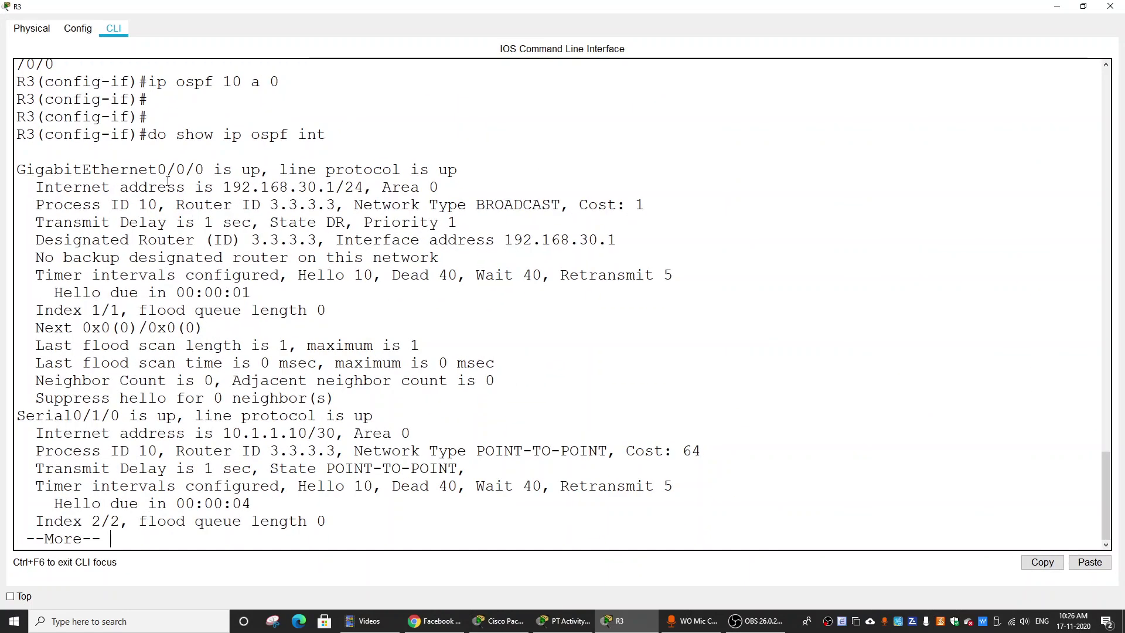
left_click_drag(26, 169, 260, 170)
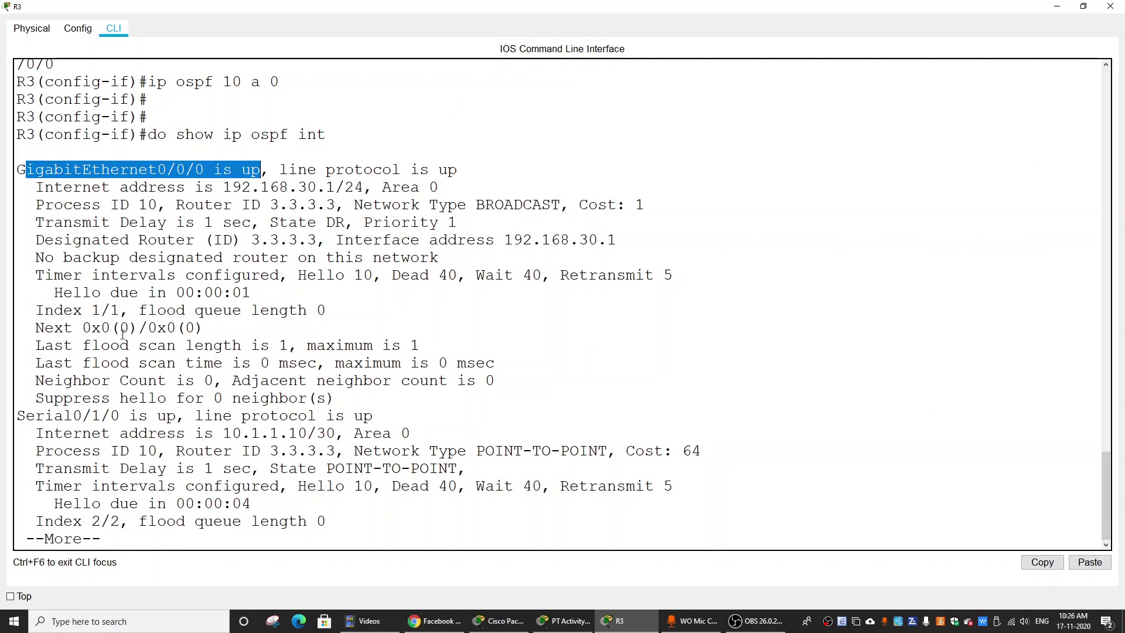
left_click_drag(57, 415, 178, 416)
left_click(207, 430)
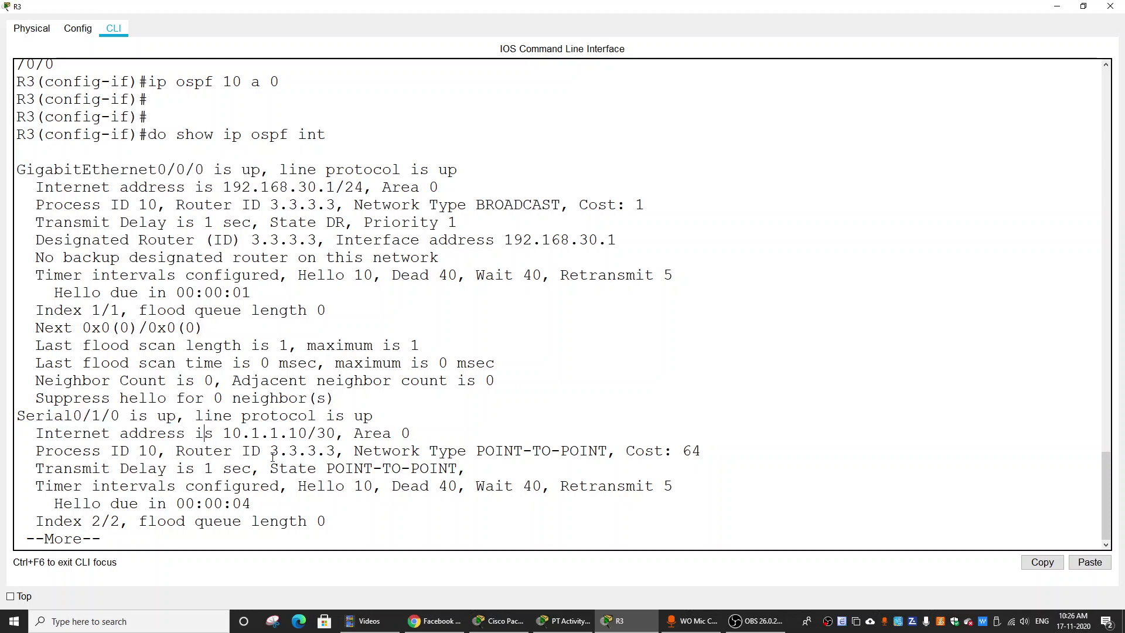
key("Return")
key("Return")
key("Return")
key("Return")
key("Return")
key("Return")
key("Return")
key("Return")
key("Return")
key("Return")
key("Return")
key("Return")
key("Return")
key("Return")
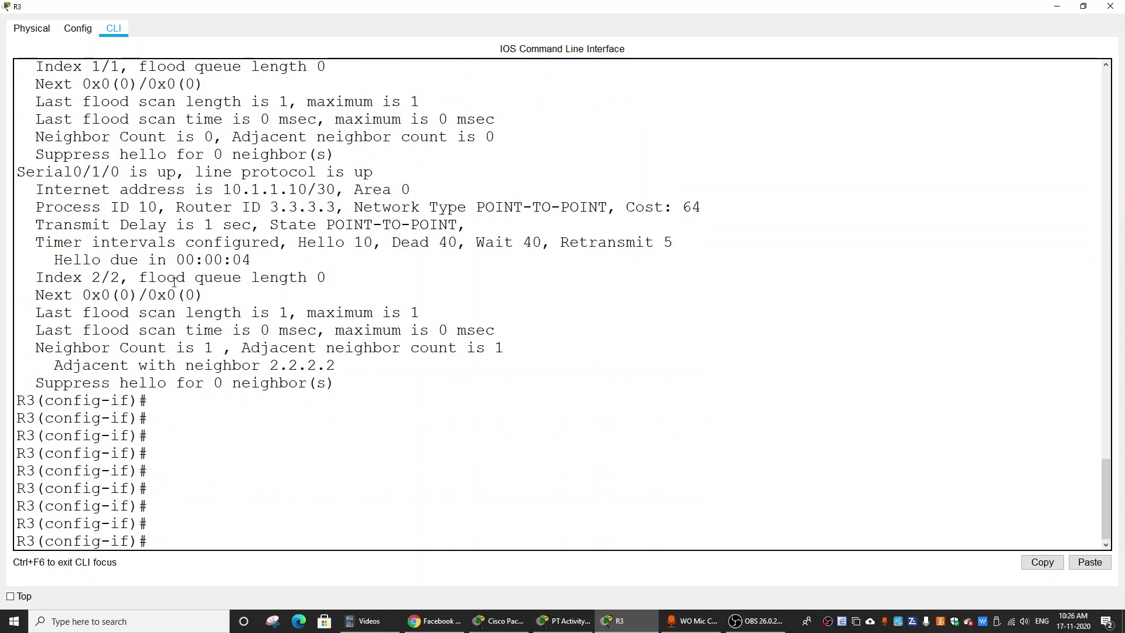
Check which interfaces are listed in R3's OSPF interface output, and close R3's window
scroll(272, 456, "up", 4)
scroll(169, 278, "up", 1)
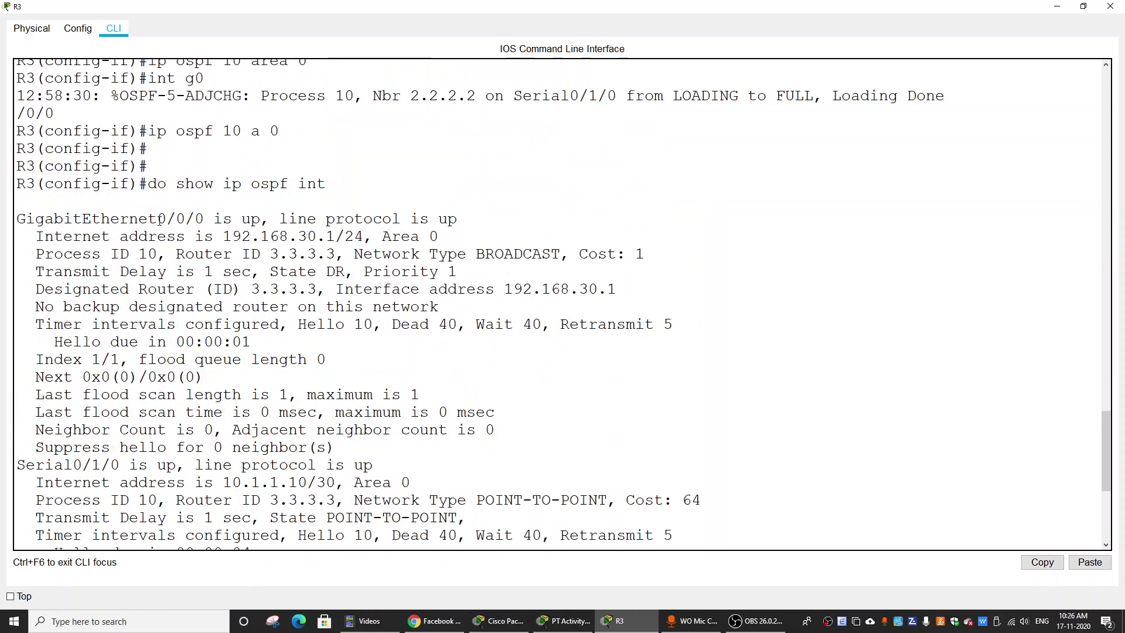
left_click_drag(160, 220, 205, 219)
scroll(138, 465, "down", 3)
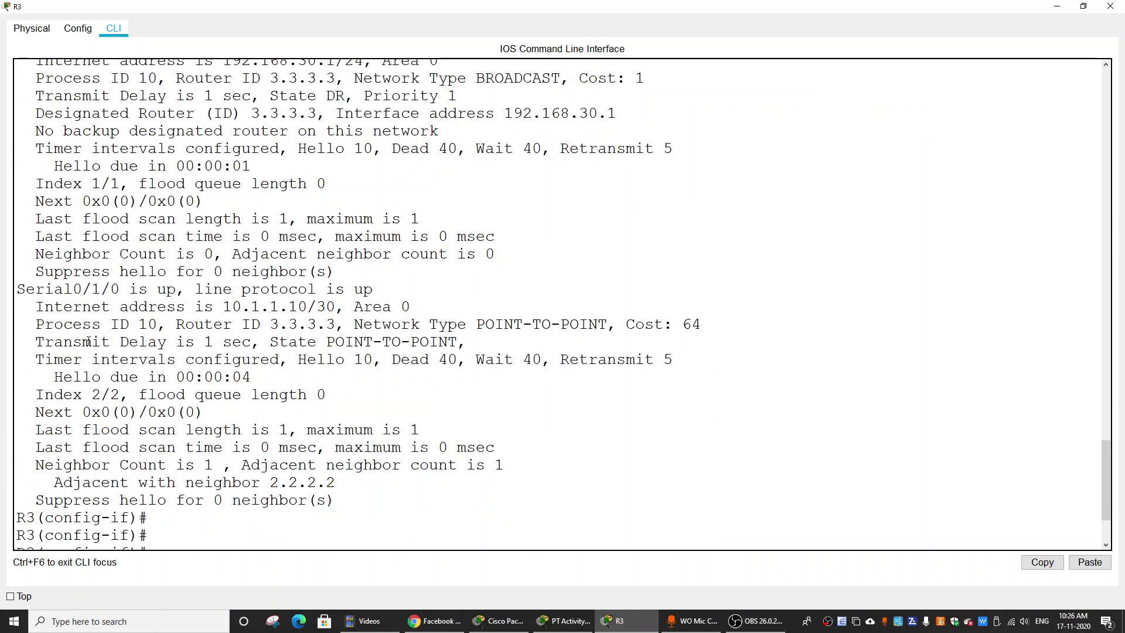
left_click_drag(77, 290, 120, 290)
left_click(277, 373)
key("Return")
key("Return")
key("Return")
key("Return")
key("Return")
key("Return")
scroll(274, 429, "up", 4)
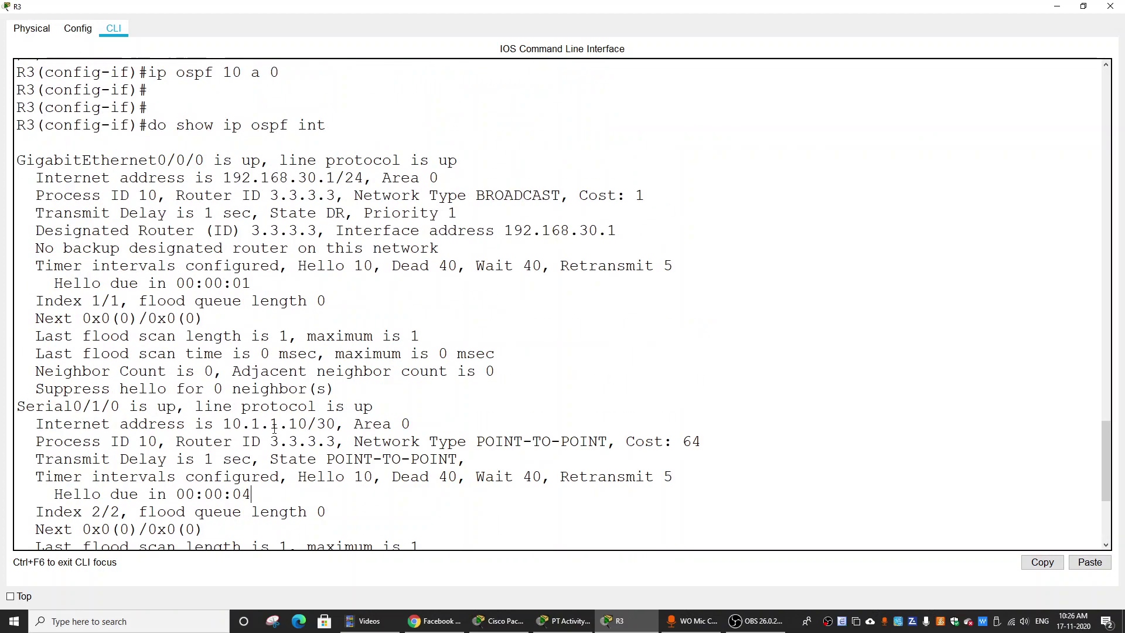
left_click(1110, 6)
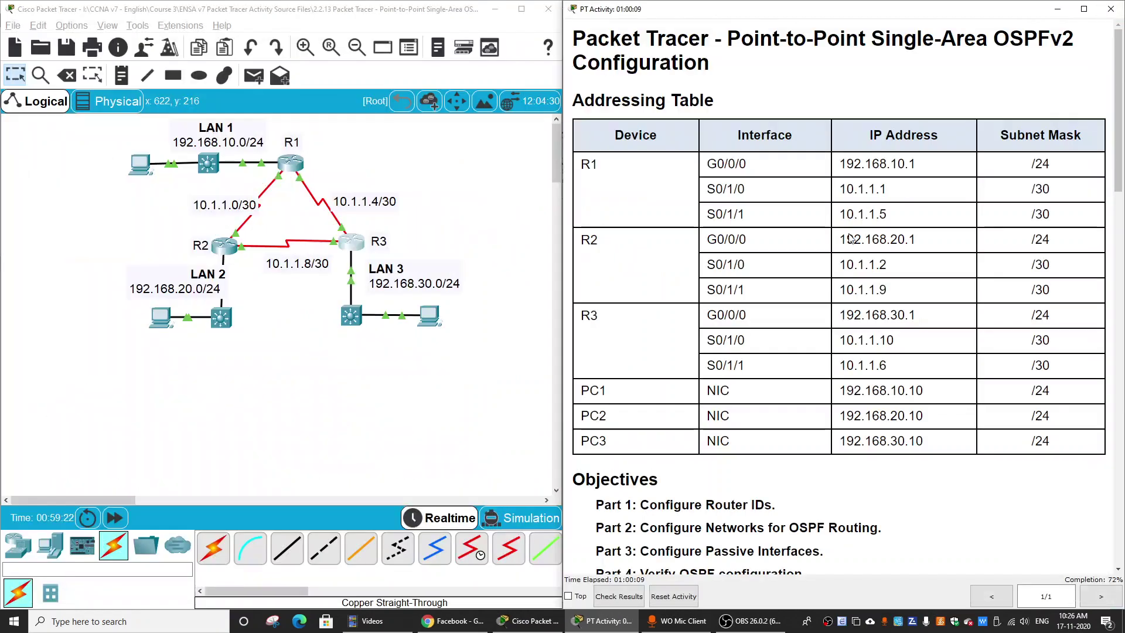
Reopen R3 and enable OSPF process 10 in area 0 on interface s0/1/1, and return to the network topology
left_click(352, 243)
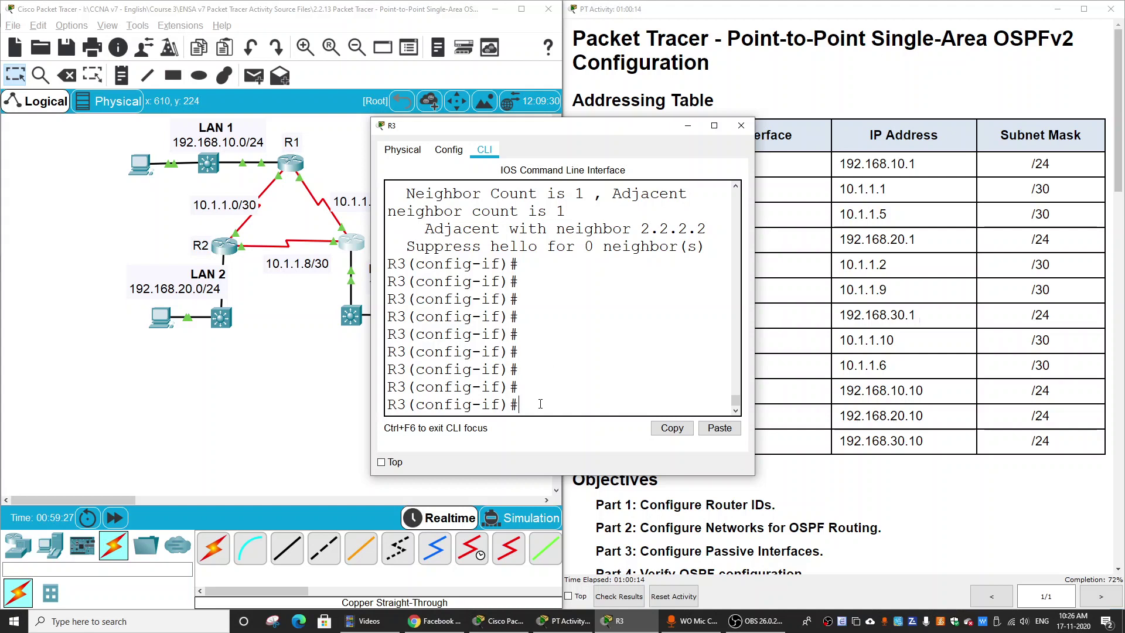
type("int s0")
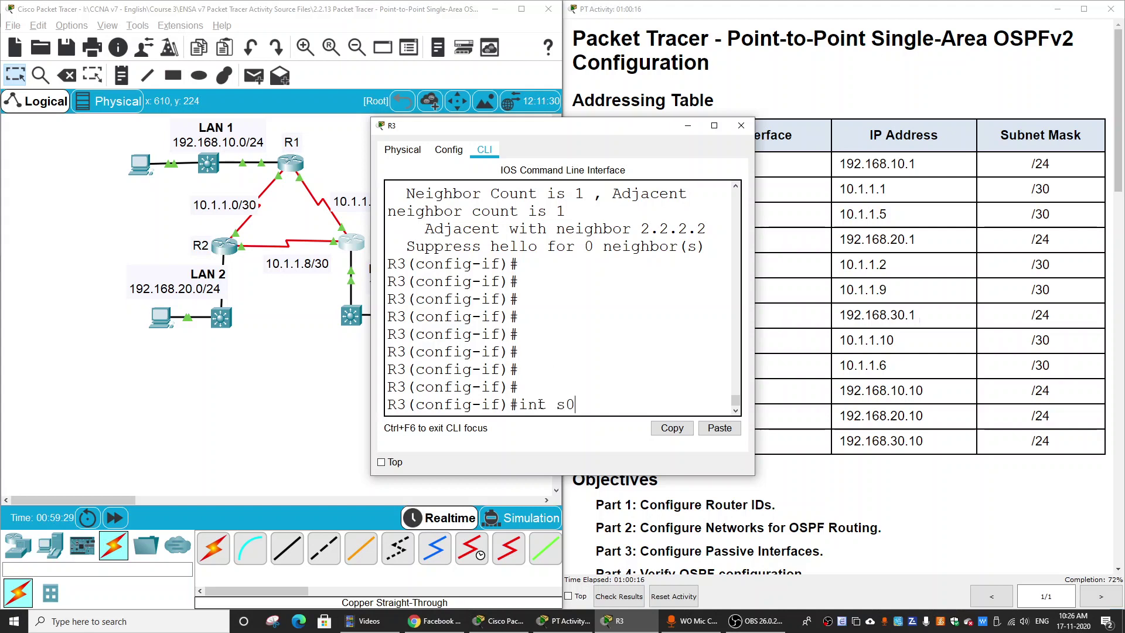
type("/1/1/")
key("Return")
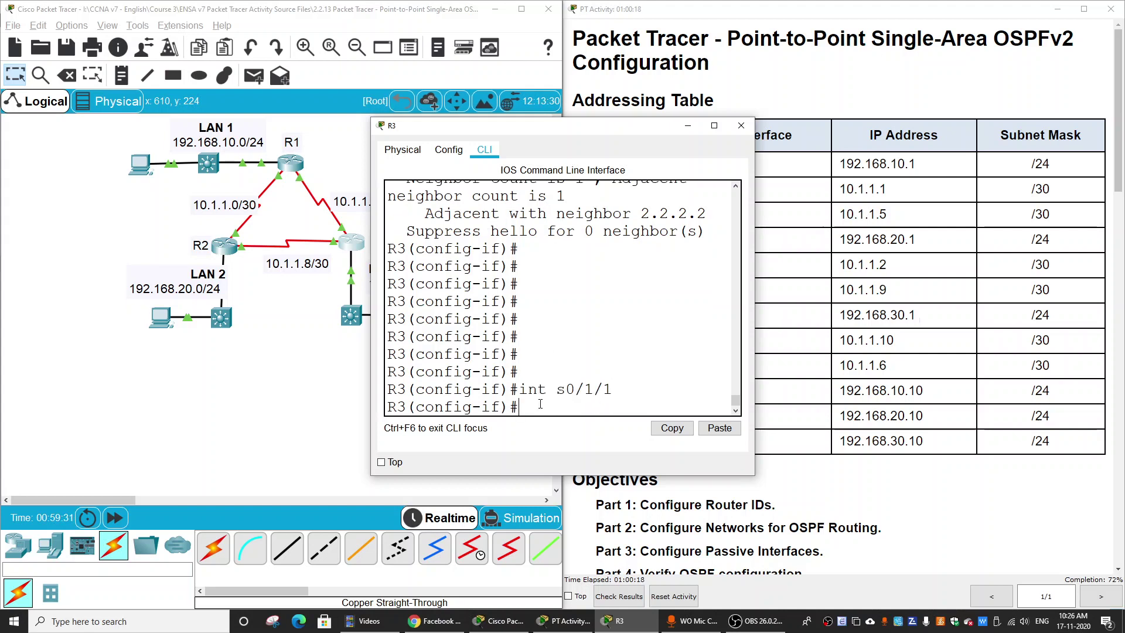
type("ip os")
key("Tab")
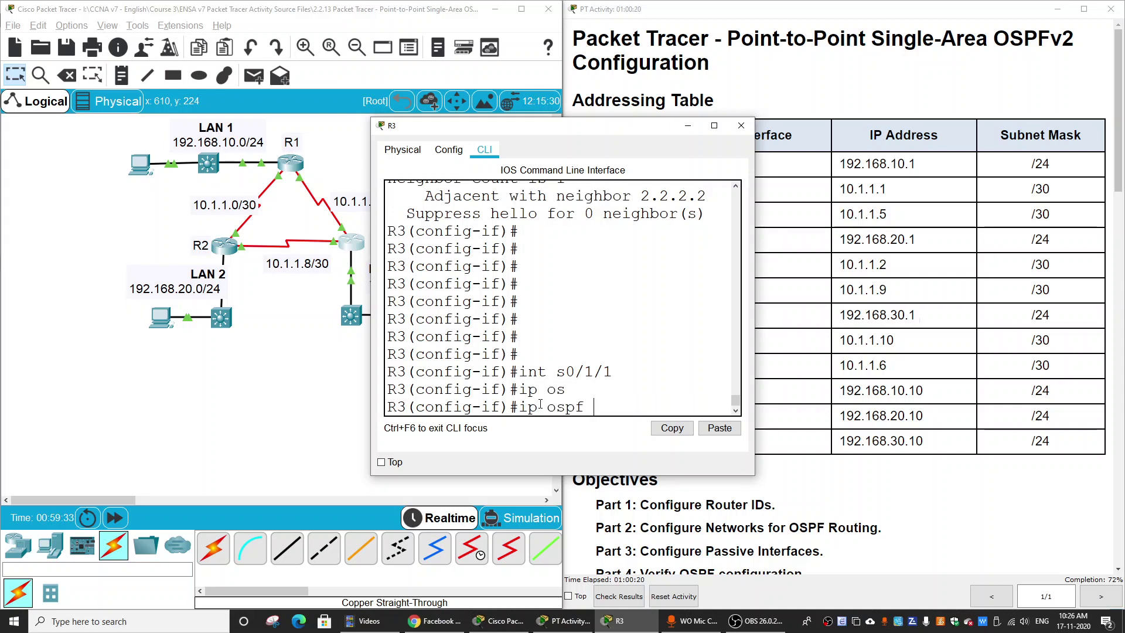
type("10 a 0")
key("Return")
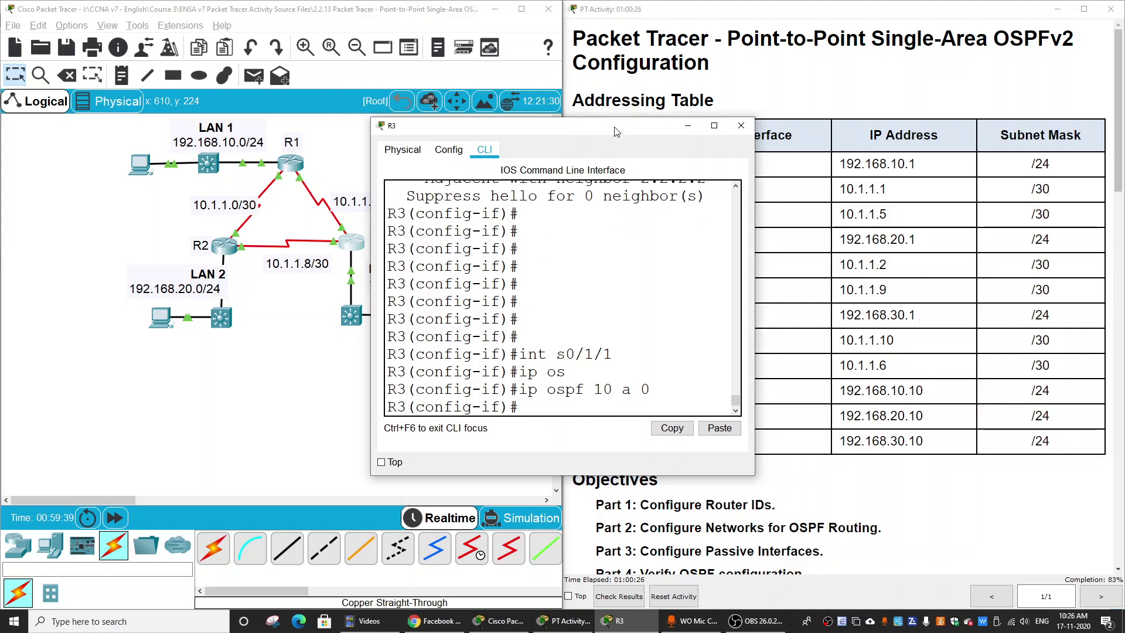
left_click_drag(615, 132, 434, 346)
left_click(467, 243)
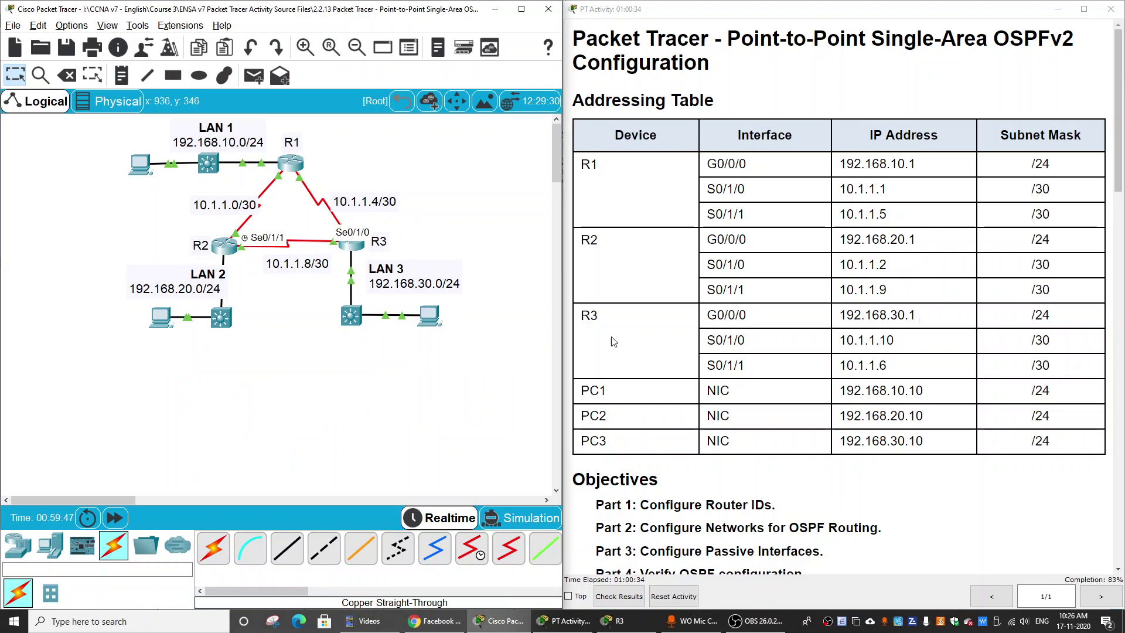
Reopen R3 and examine the process, neighbor, interface and state in its newest OSPF adjacency change message
left_click(359, 251)
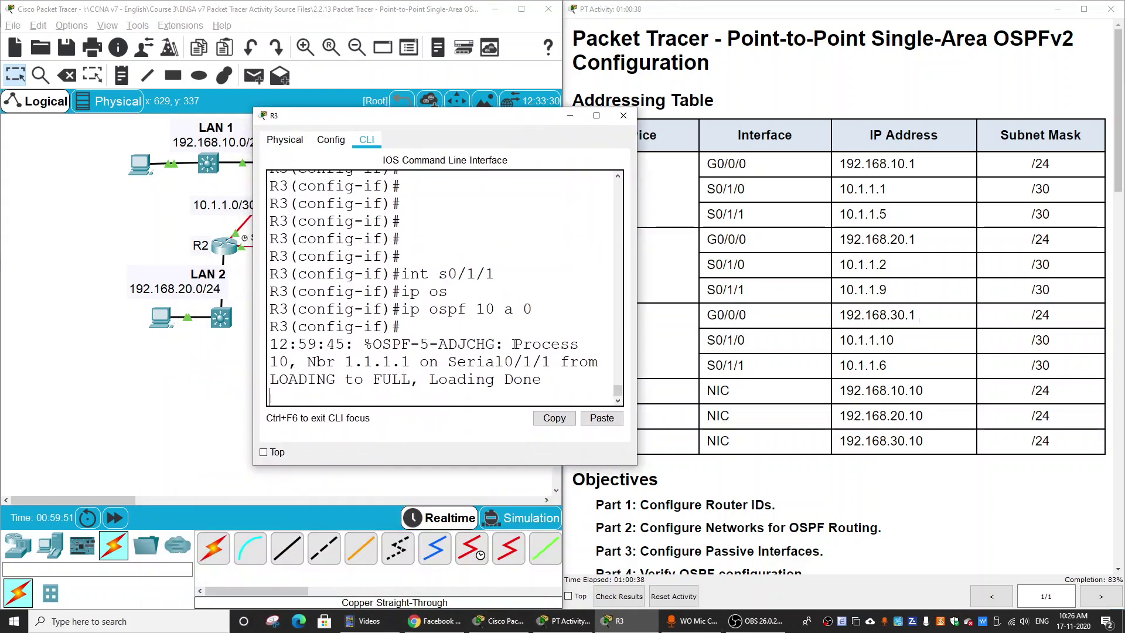
left_click_drag(513, 344, 581, 381)
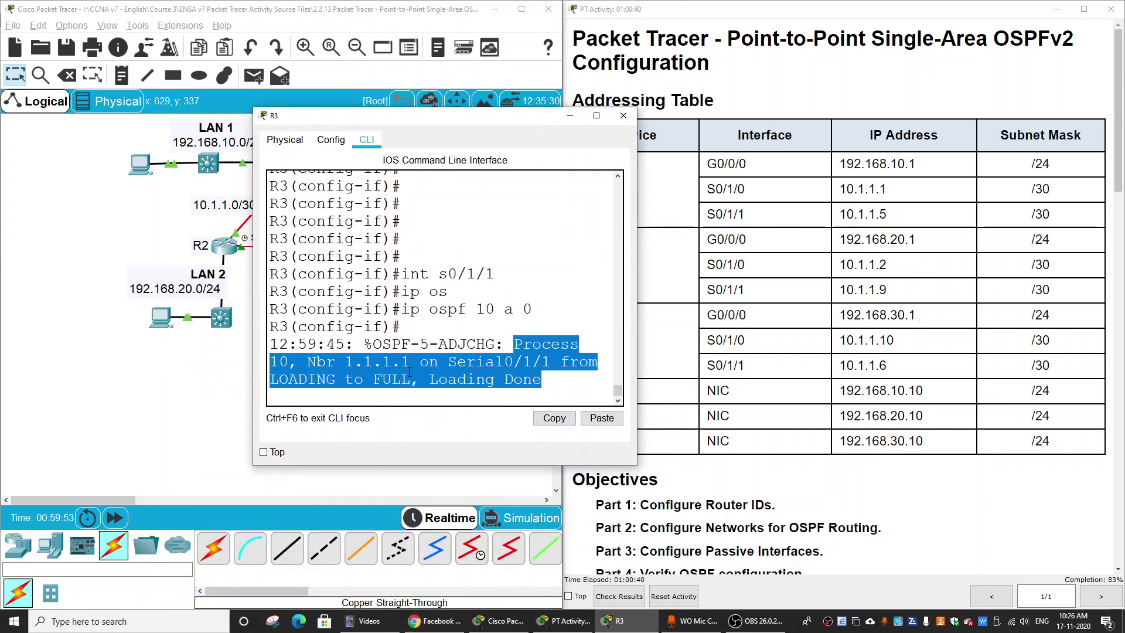
left_click_drag(345, 362, 405, 360)
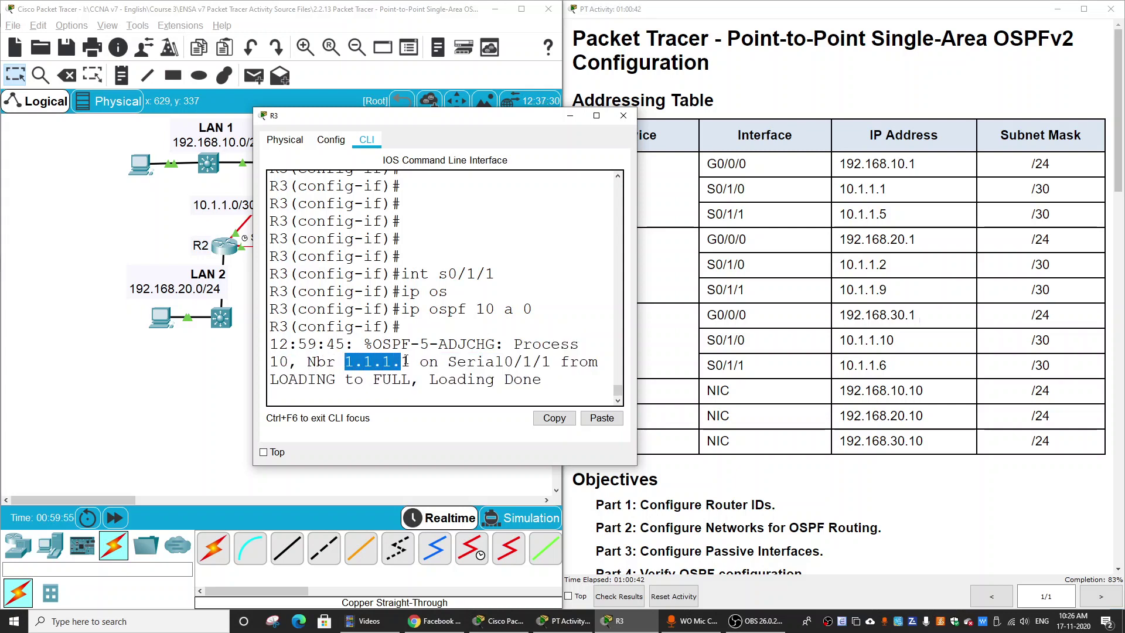
left_click_drag(507, 361, 533, 388)
left_click(533, 389)
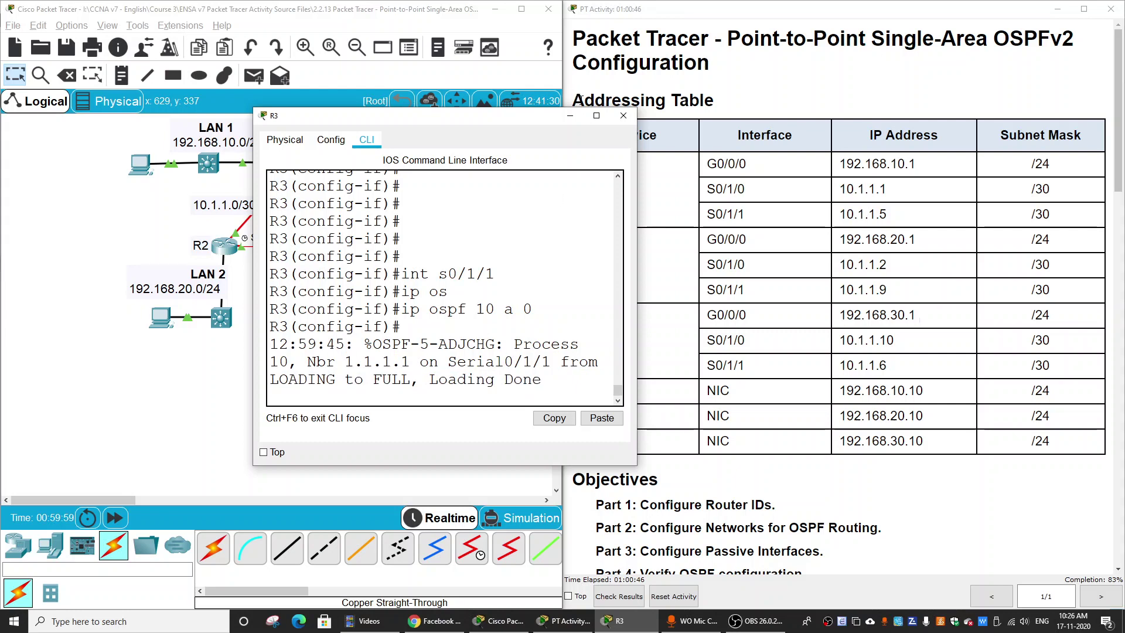
Enlarge R3's window, display its OSPF neighbors from configuration mode, check the listed entries and close the window
left_click(596, 116)
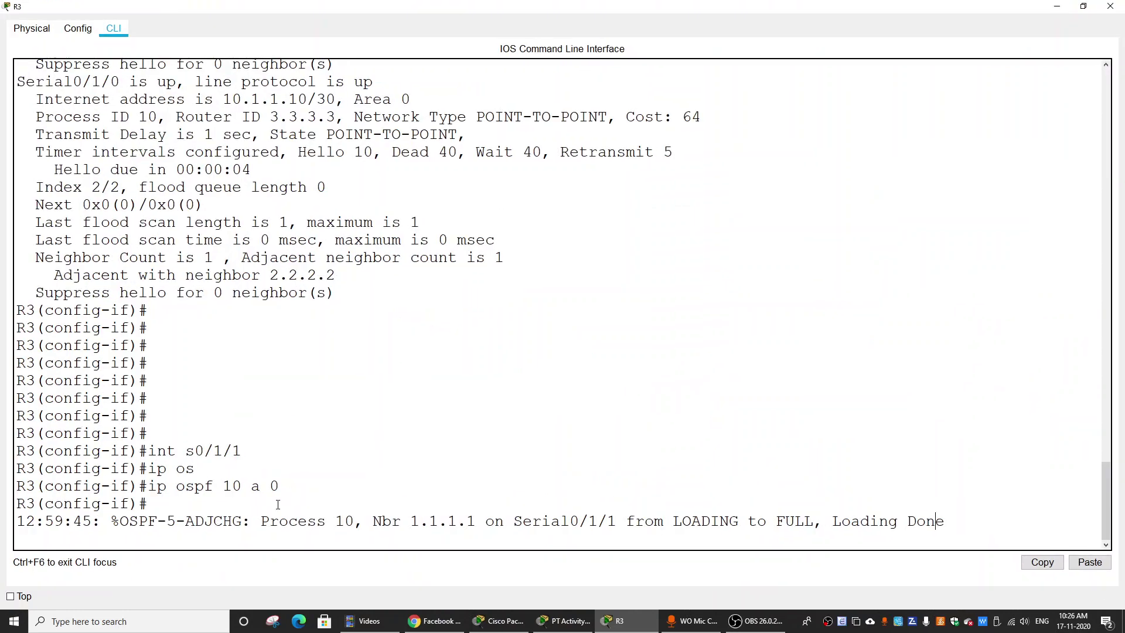
key("Return")
type("do show ip")
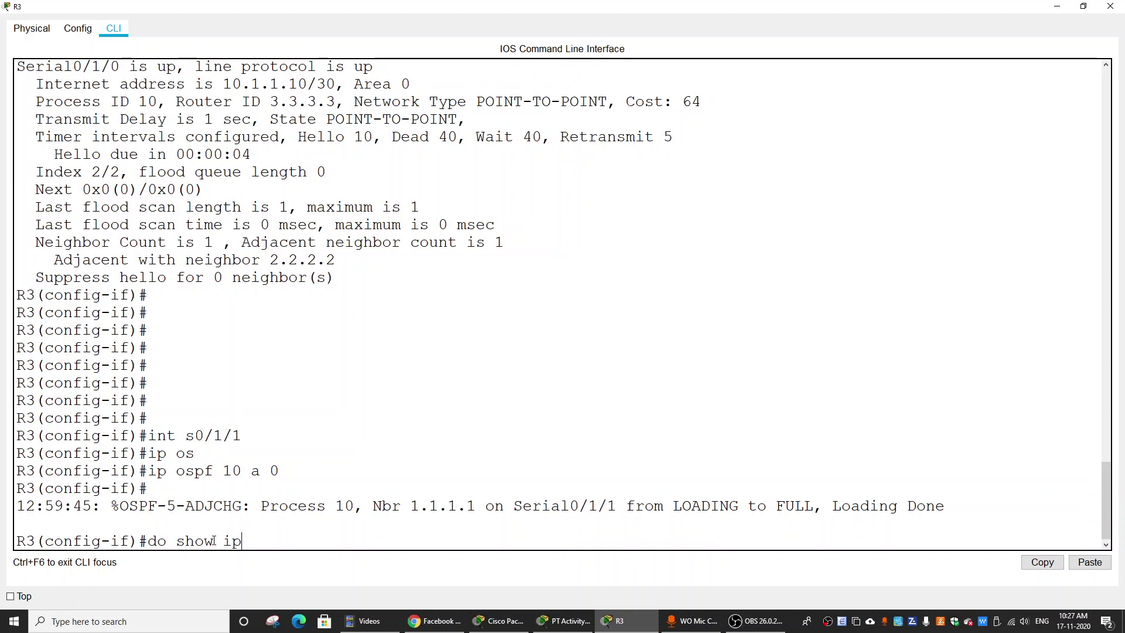
type(" ospf nei")
key("Return")
key("Return")
key("Return")
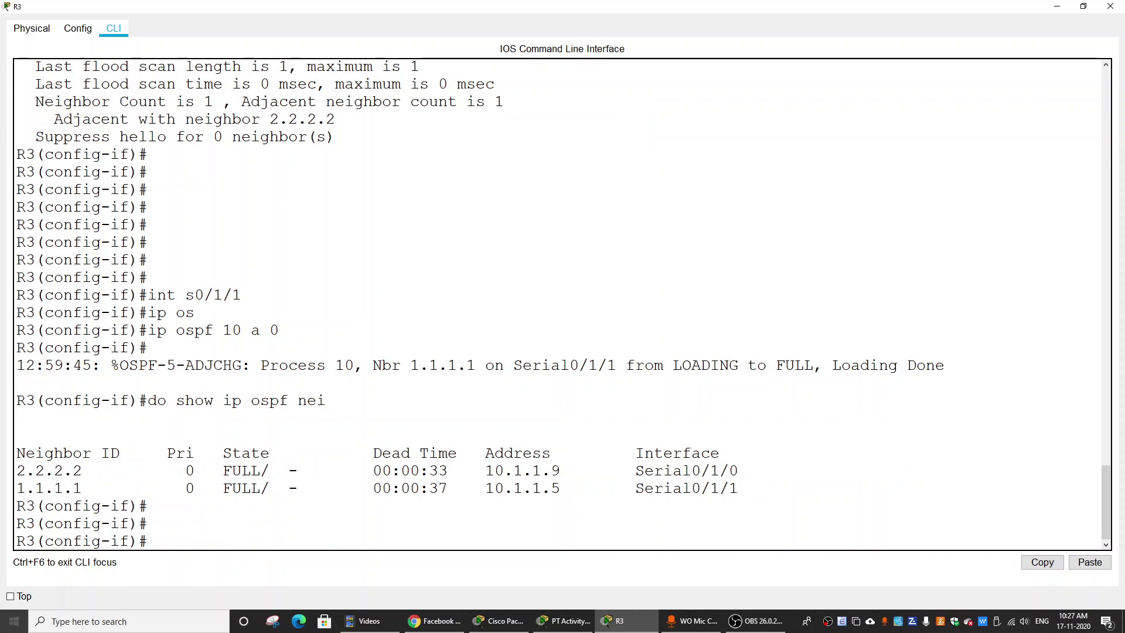
left_click_drag(17, 469, 768, 485)
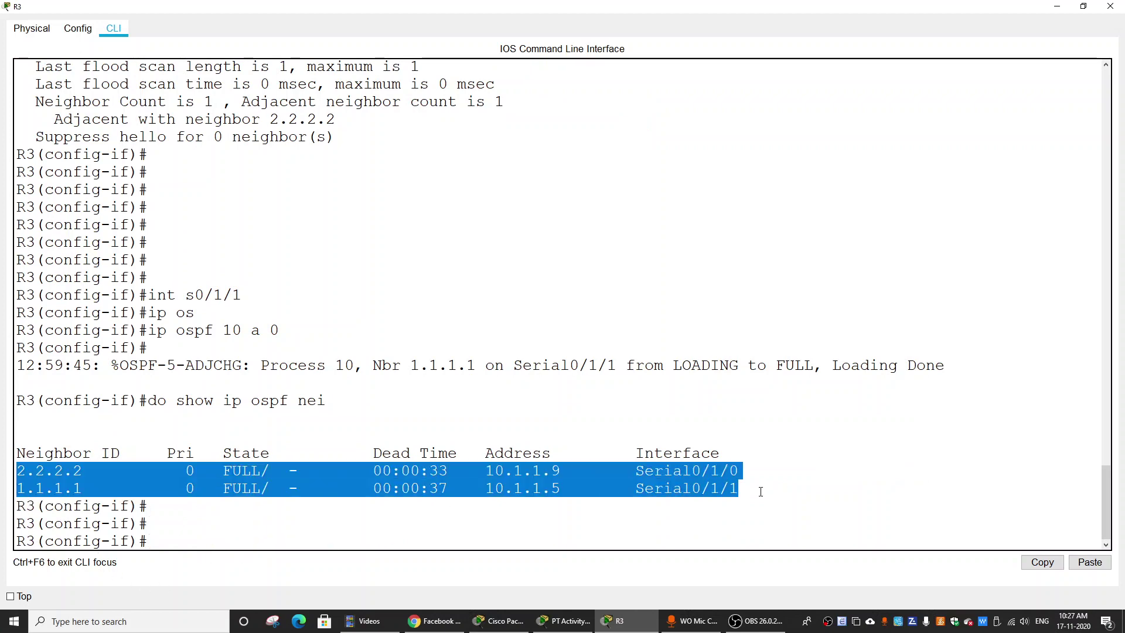
left_click(1110, 6)
Read the activity's Part 3 passive interface instructions and the Part 4 verification heading
scroll(848, 400, "down", 15)
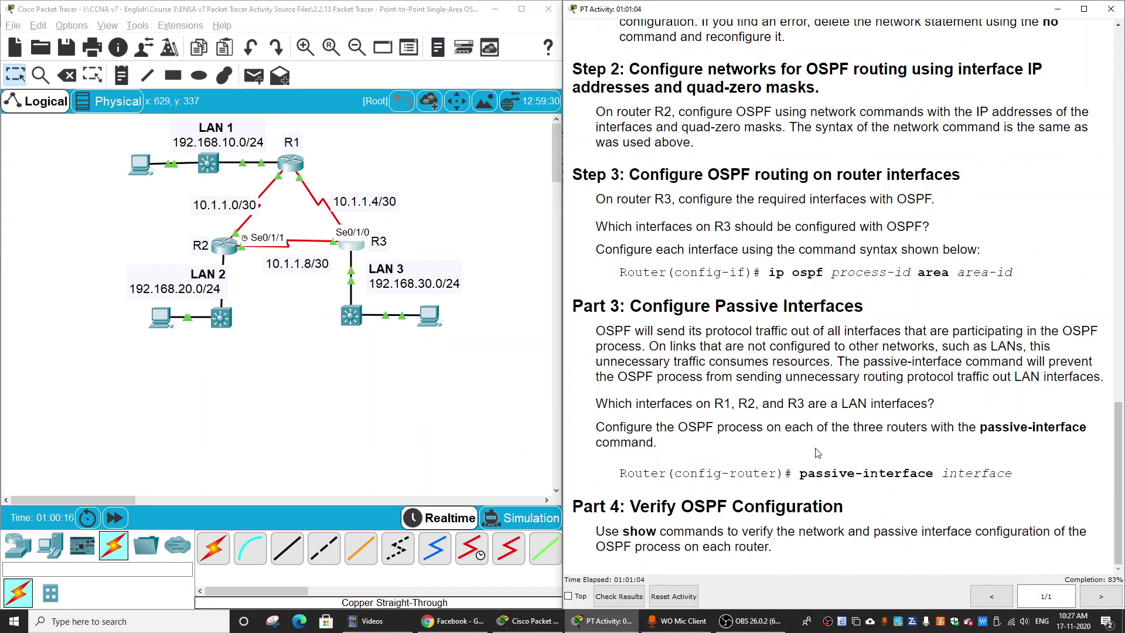
left_click_drag(643, 307, 931, 304)
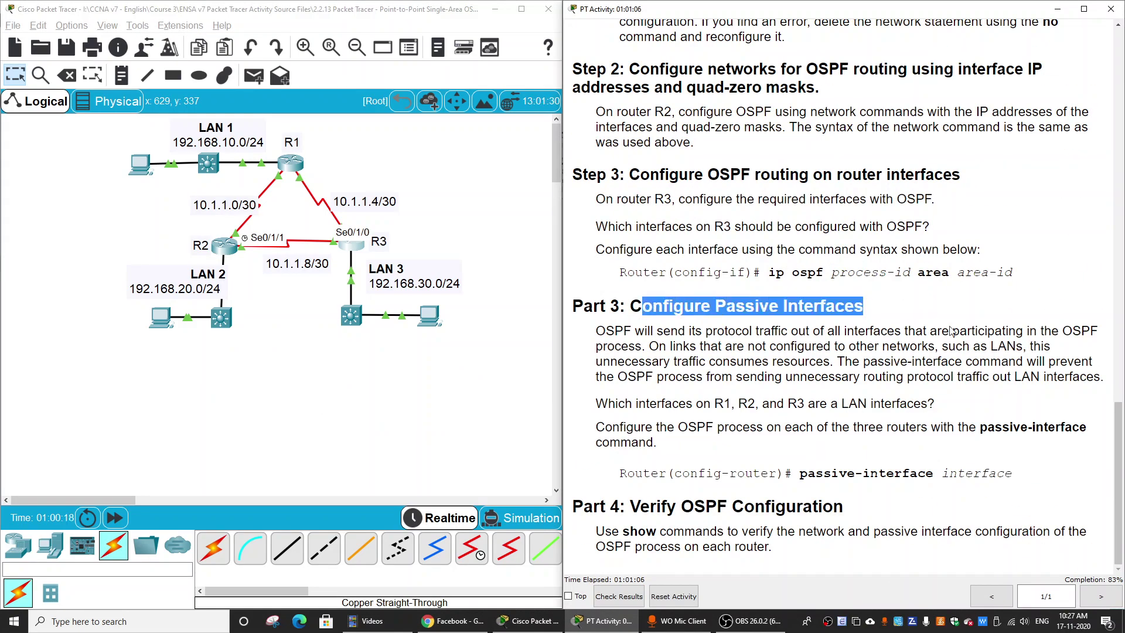
left_click(717, 470)
left_click_drag(646, 511, 833, 507)
left_click(849, 488)
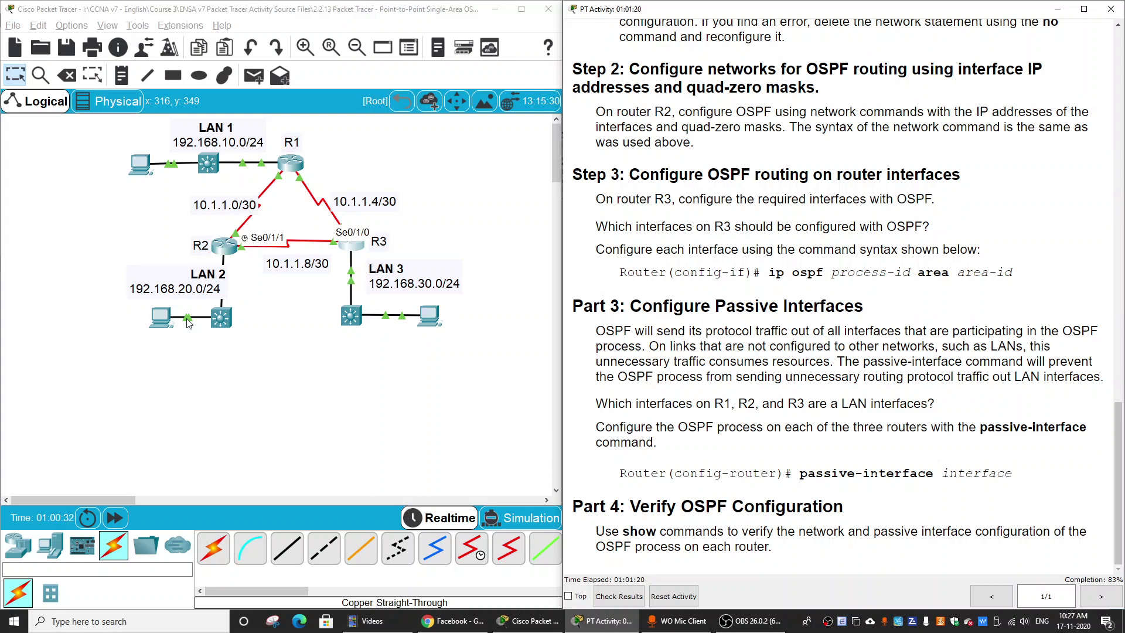
Frame the LAN 2 label, switch and PC in the topology to single out that LAN, and clear the selection
left_click_drag(258, 279, 102, 350)
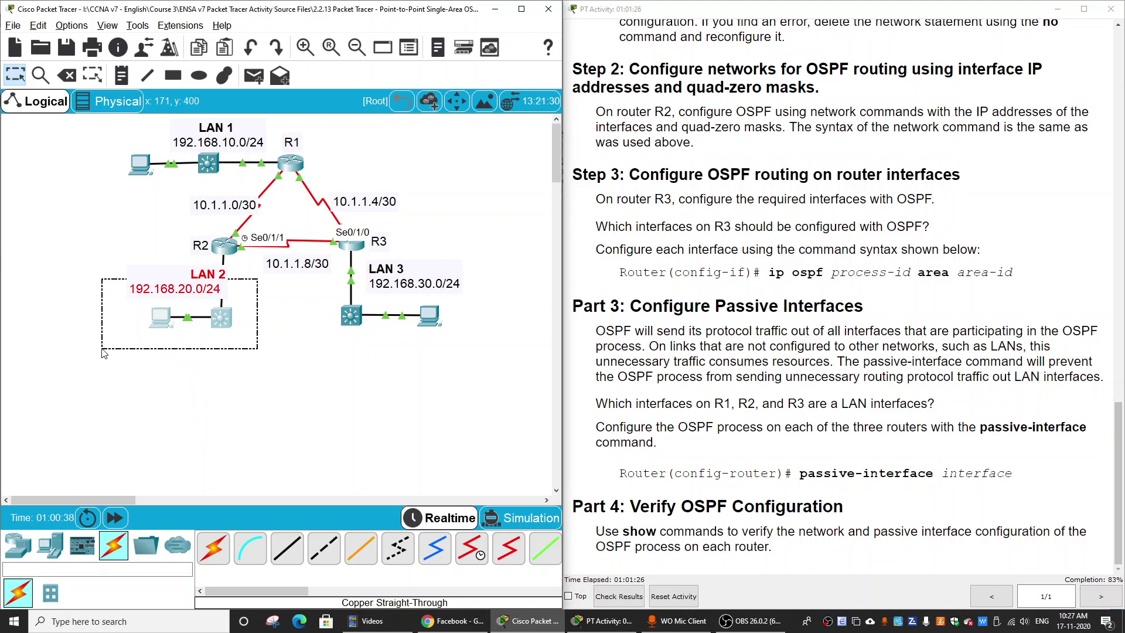
left_click_drag(103, 352, 104, 353)
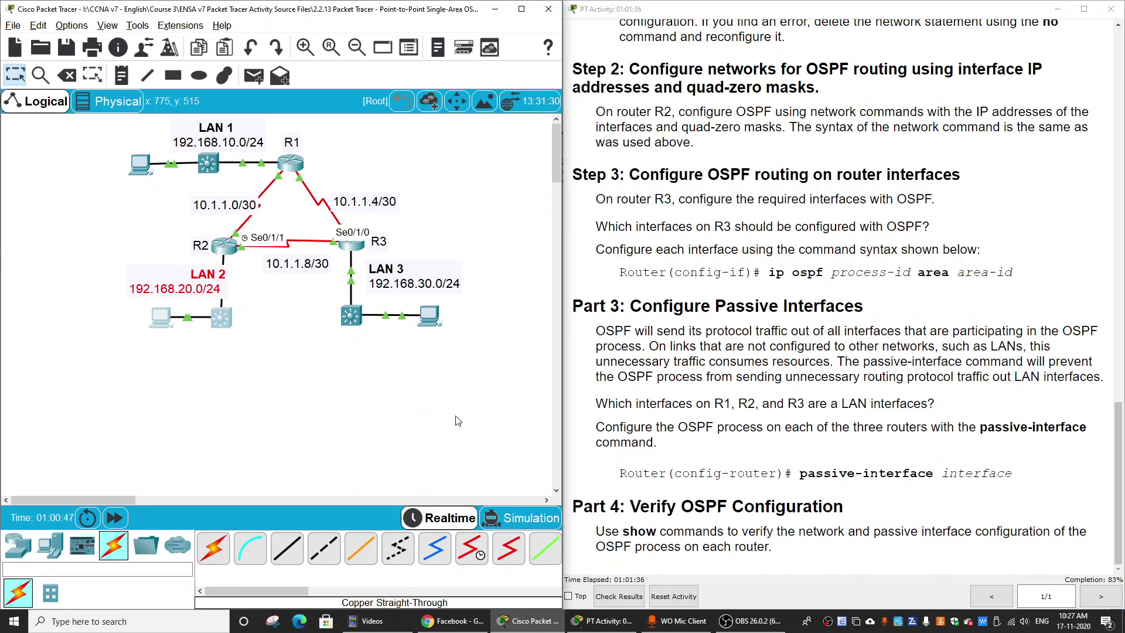
left_click(326, 356)
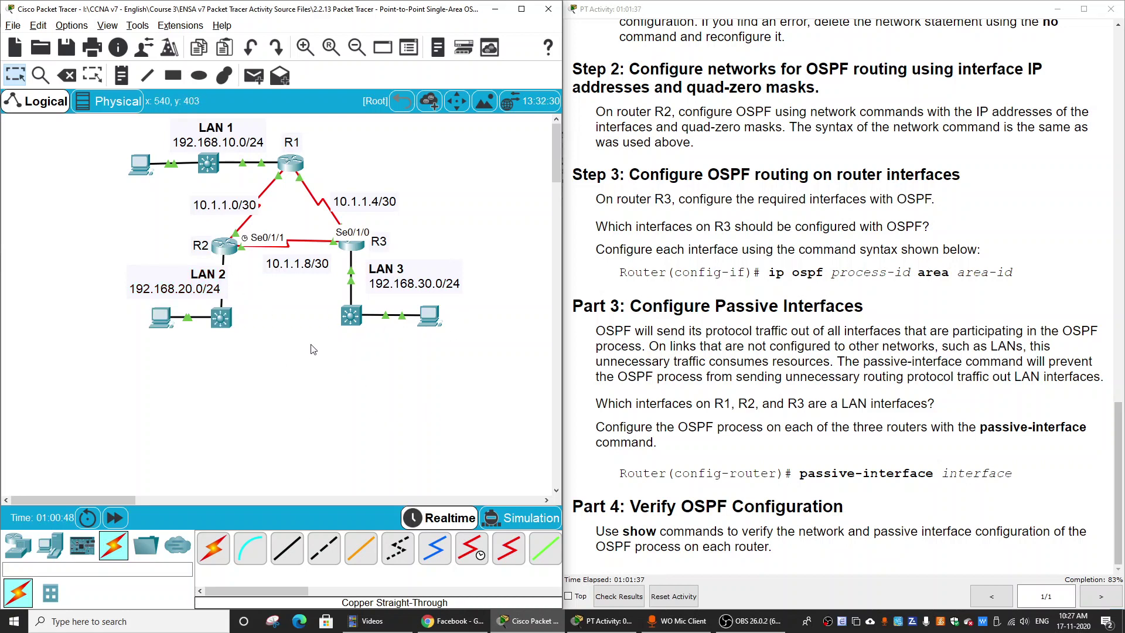
Open R1's command line, move its window off the topology, identify its LAN port and bring up a fresh prompt
left_click(294, 175)
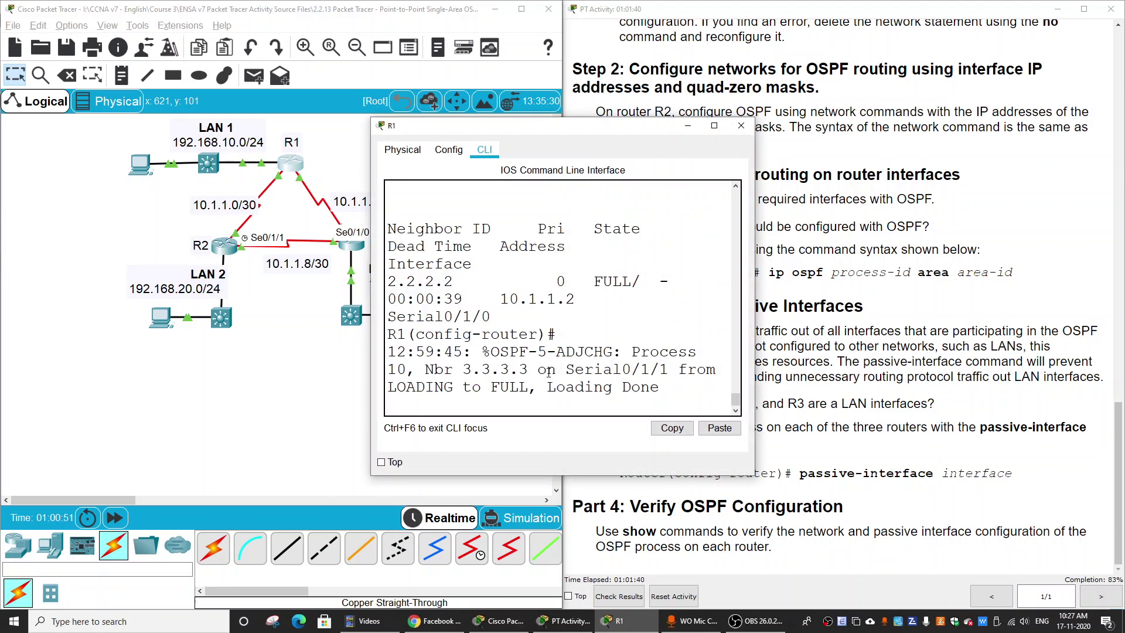
left_click_drag(445, 126, 681, 69)
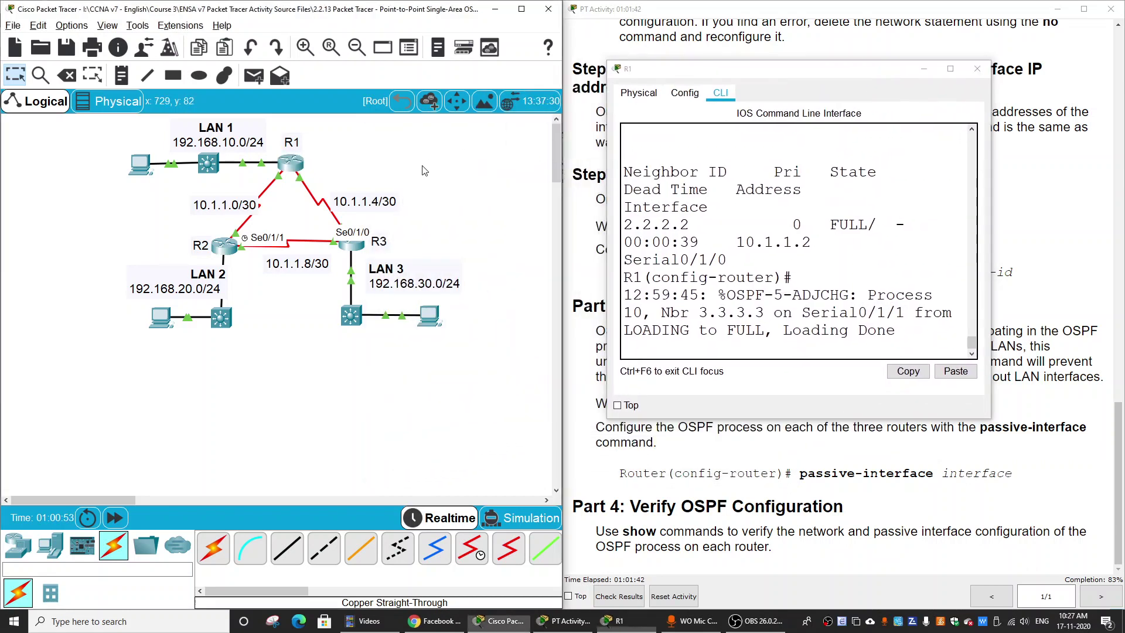
mouse_move(262, 167)
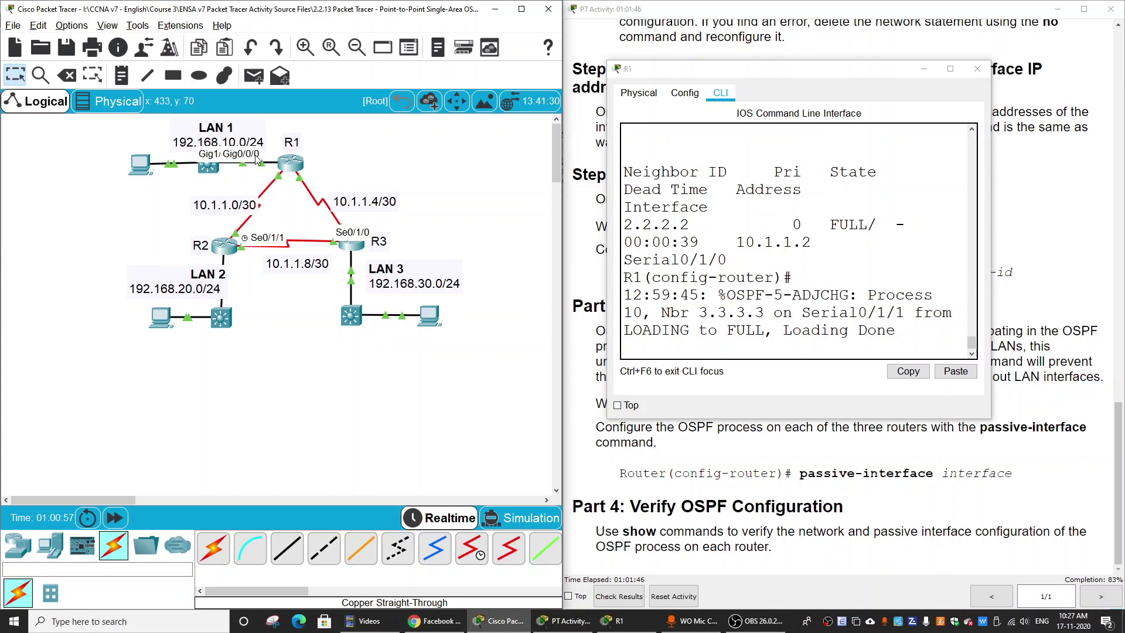
left_click(794, 347)
key("Return")
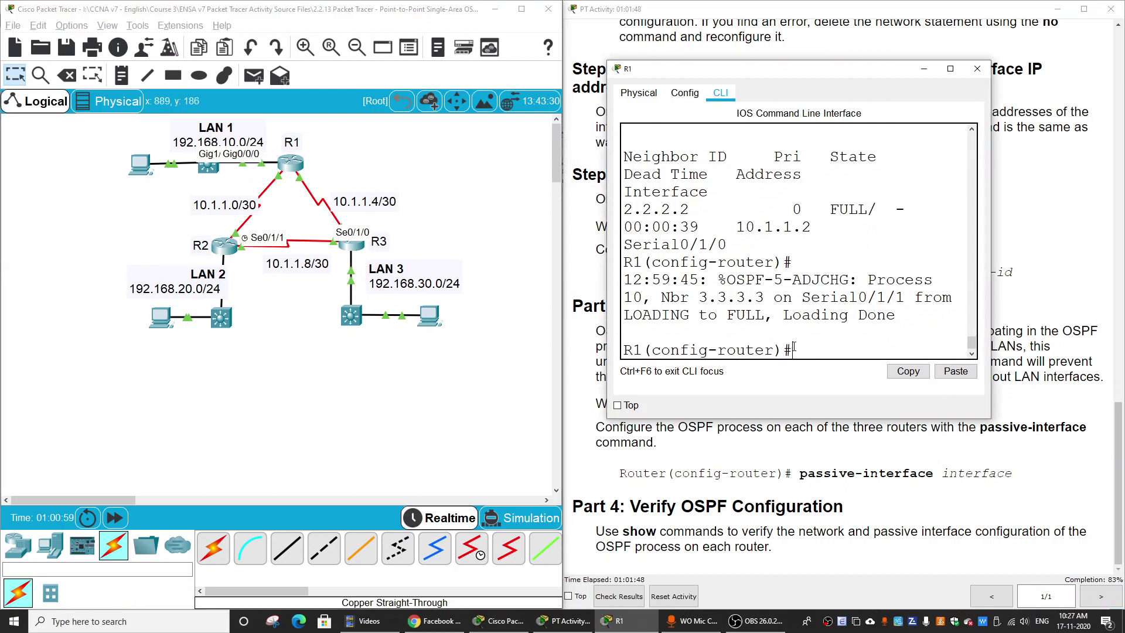
Try to enter the passive-interface command in R1's g0/0/0 interface configuration mode
type("ex")
key("Return")
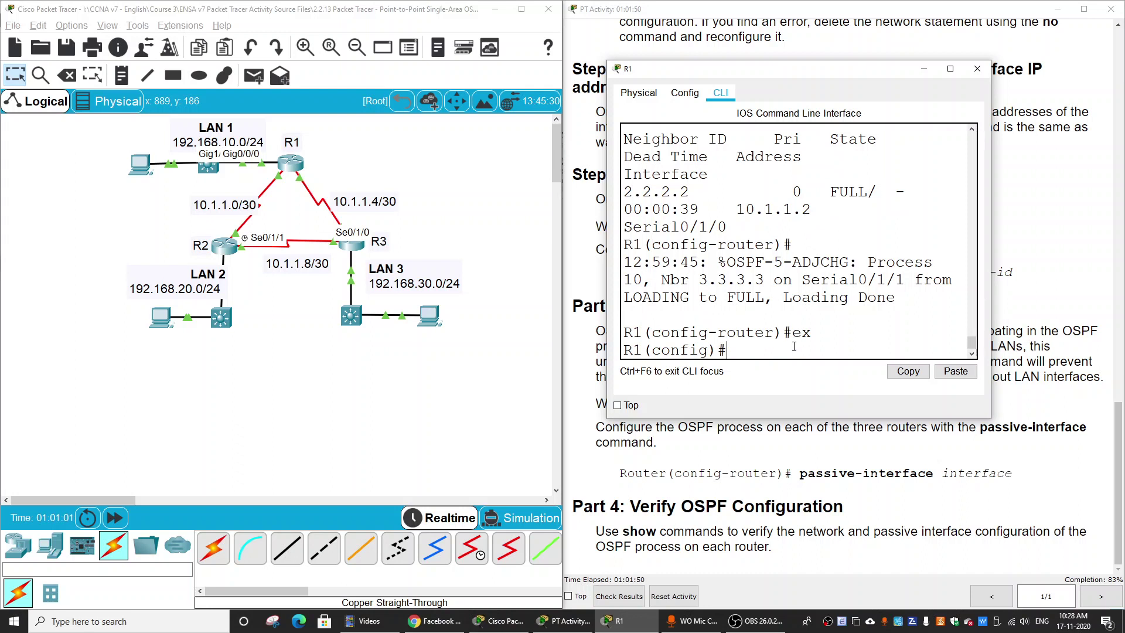
type("int g0/0/0")
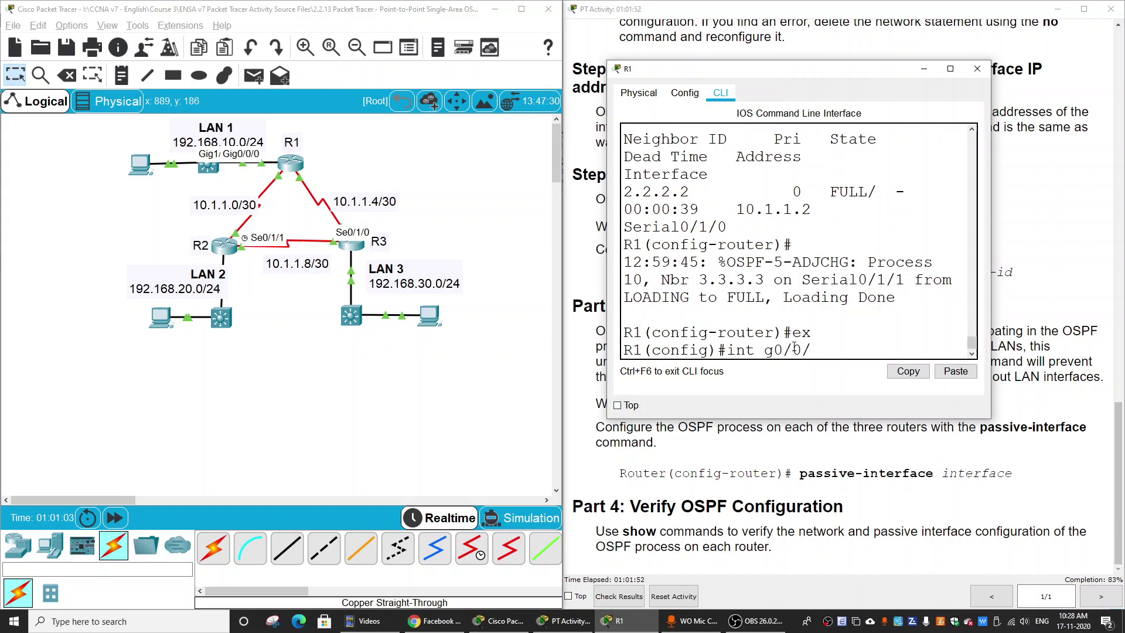
key("Return")
type("pass")
key("Tab")
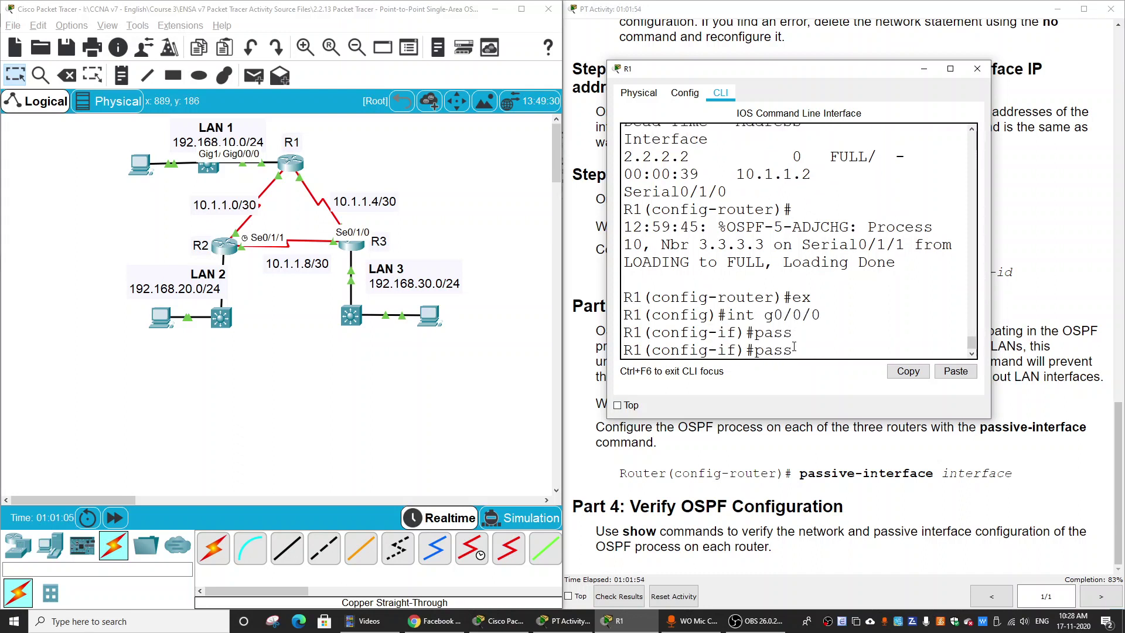
type("ive-")
key("Tab")
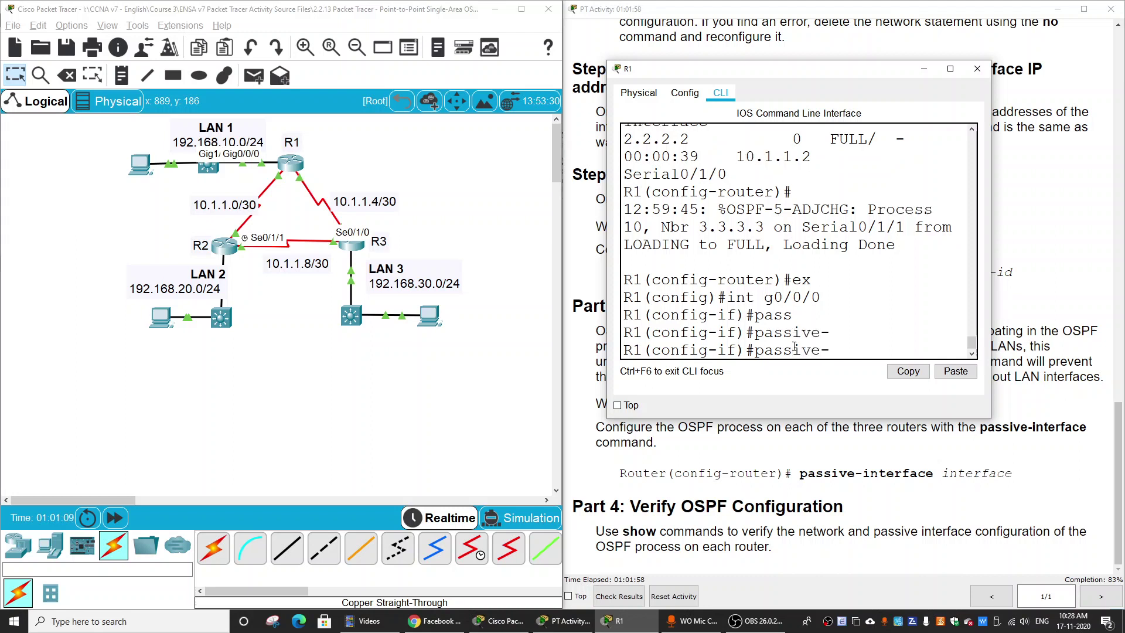
type("inter")
key("BackSpace")
key("BackSpace")
key("BackSpace")
key("BackSpace")
key("BackSpace")
key("BackSpace")
key("BackSpace")
key("BackSpace")
key("BackSpace")
key("BackSpace")
key("BackSpace")
key("BackSpace")
Try to enter OSPF process 10 from R1's interface configuration mode, and exit to global configuration mode
type("uter os")
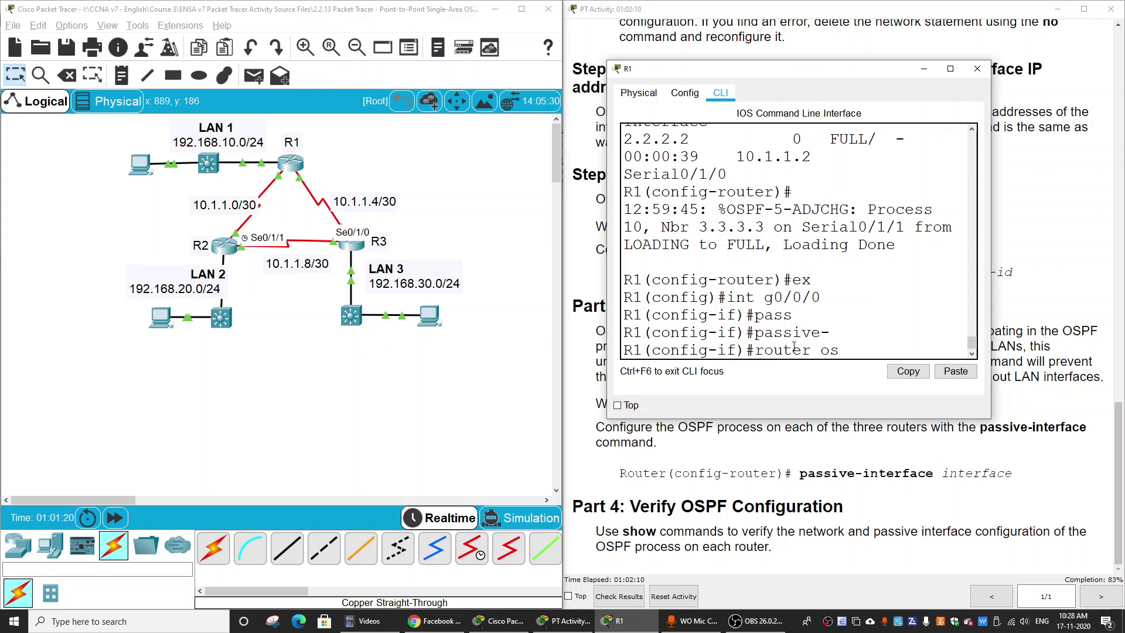
type("p")
key("Tab")
type("f 10")
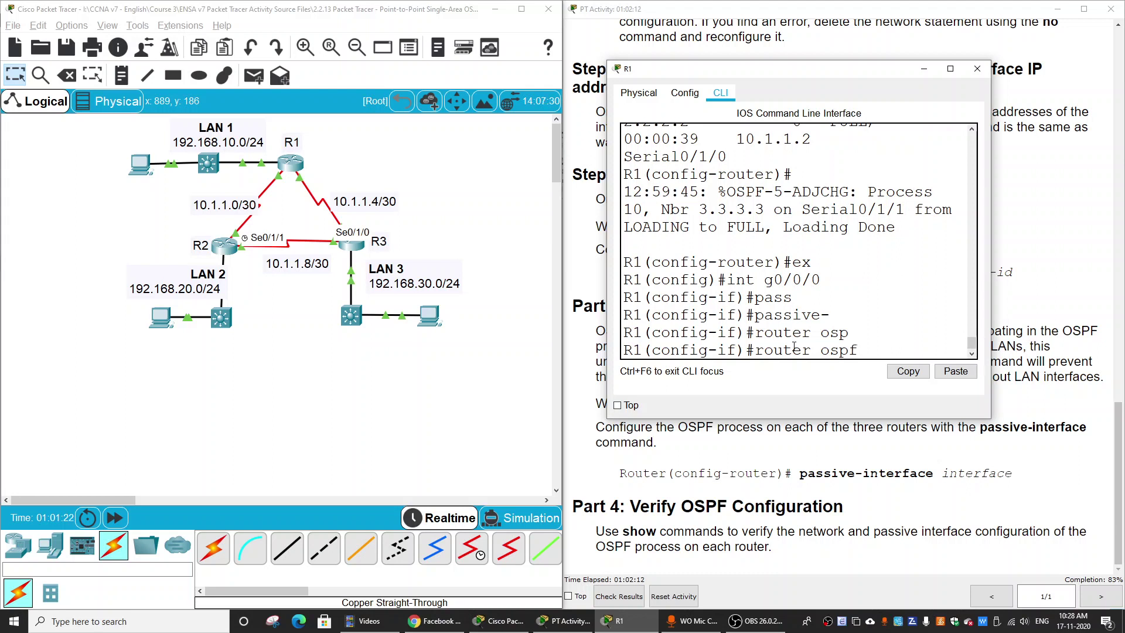
key("BackSpace")
key("BackSpace")
key("BackSpace")
key("BackSpace")
key("BackSpace")
key("BackSpace")
key("BackSpace")
key("BackSpace")
key("BackSpace")
key("BackSpace")
key("BackSpace")
key("BackSpace")
key("BackSpace")
key("BackSpace")
type("ex")
key("Return")
Enter OSPF process 10 on R1 and make interface g0/0/0 passive
type("ro")
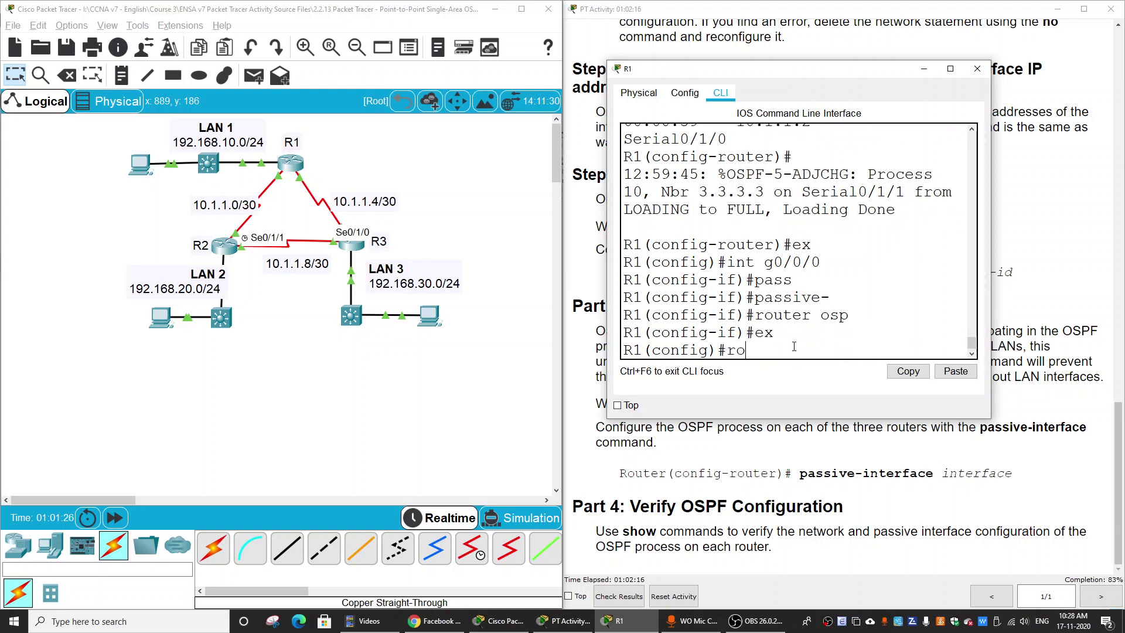
type("uter osp")
key("Tab")
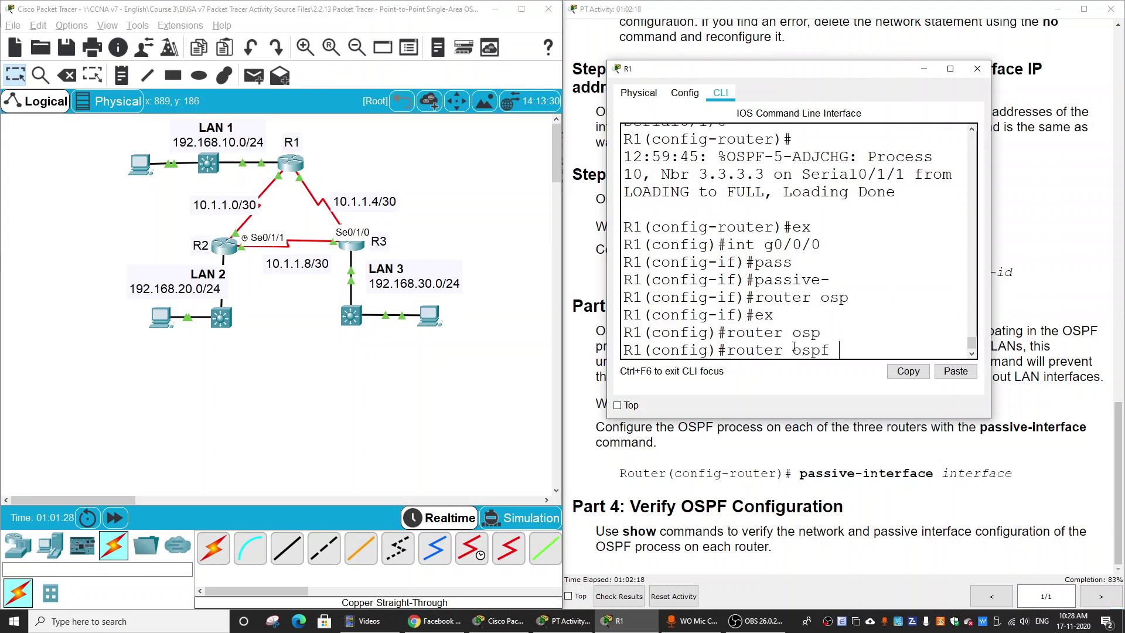
type("10")
key("Return")
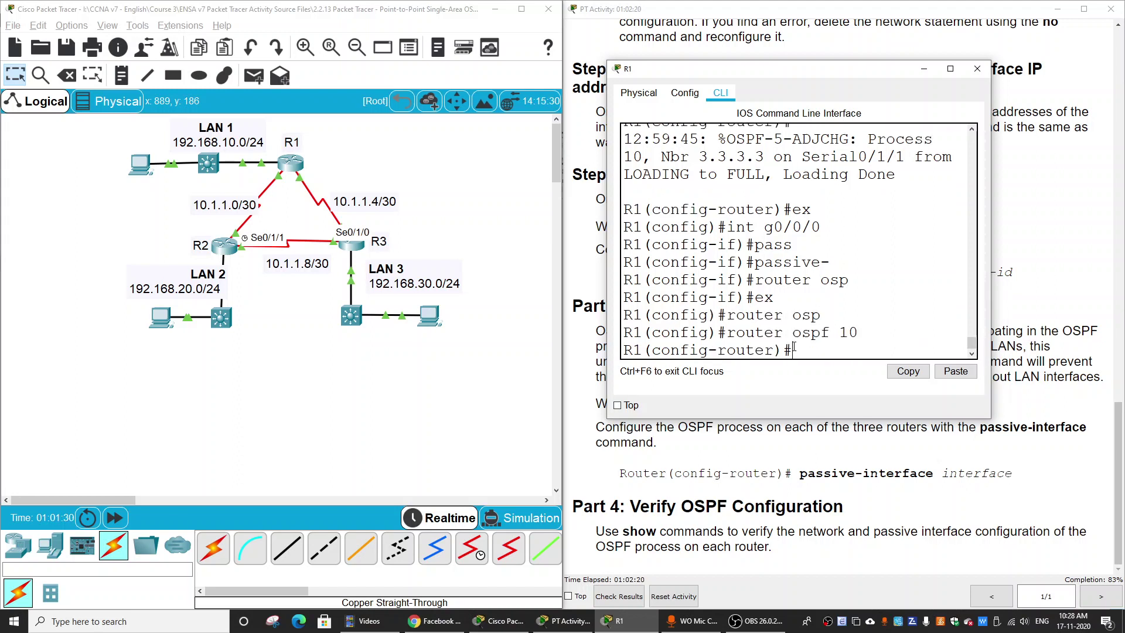
type("pas")
key("Tab")
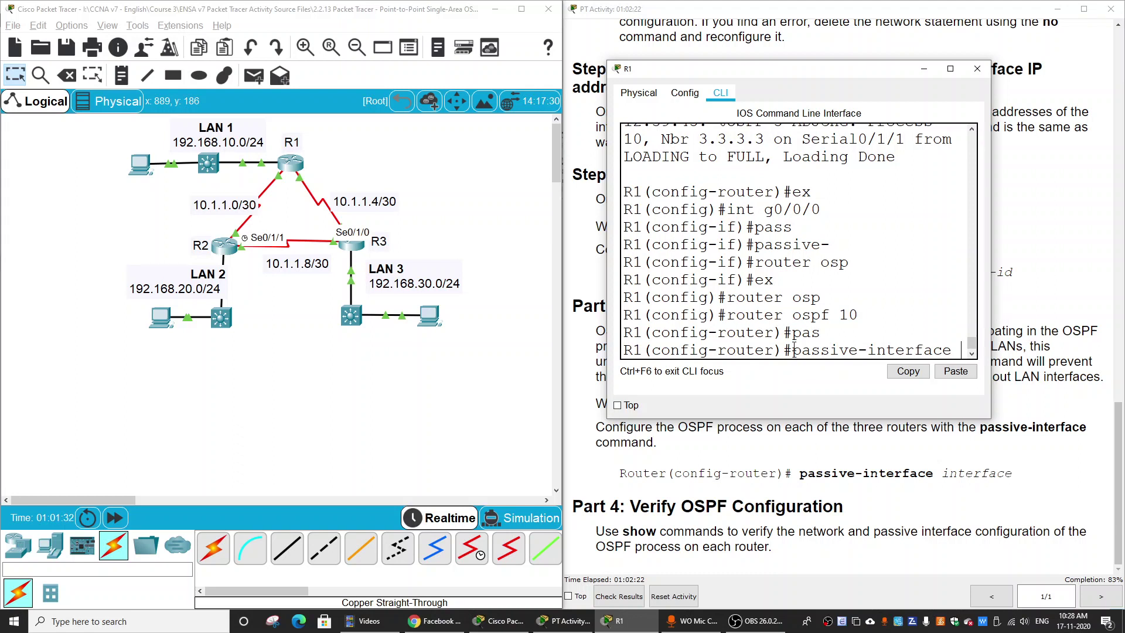
type("g0/0/")
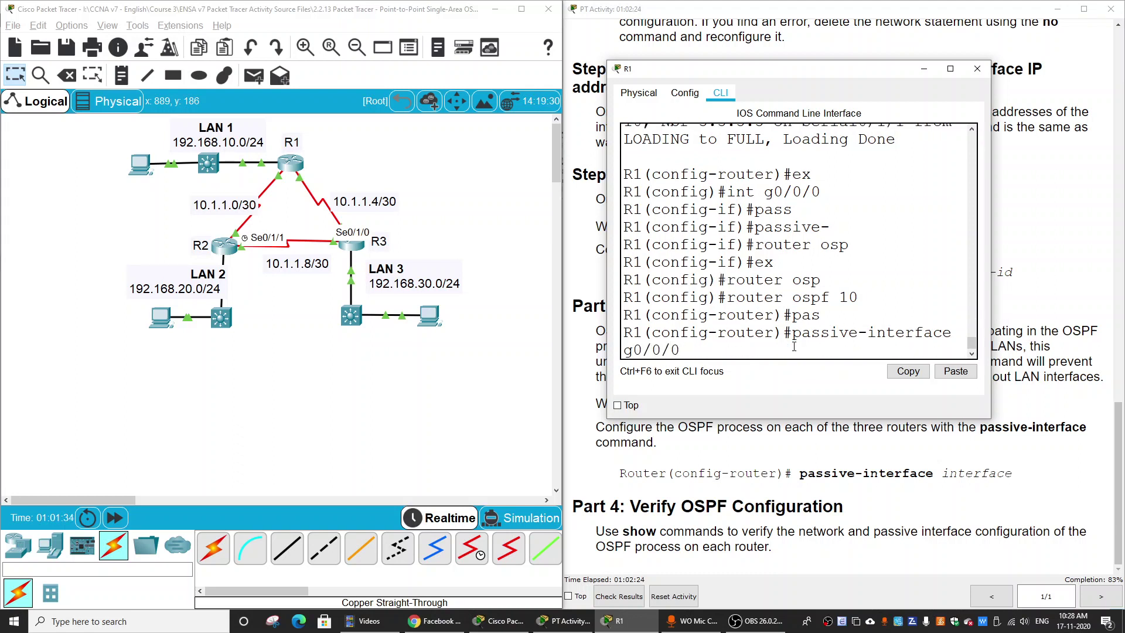
type("0")
key("Return")
key("Return")
key("Return")
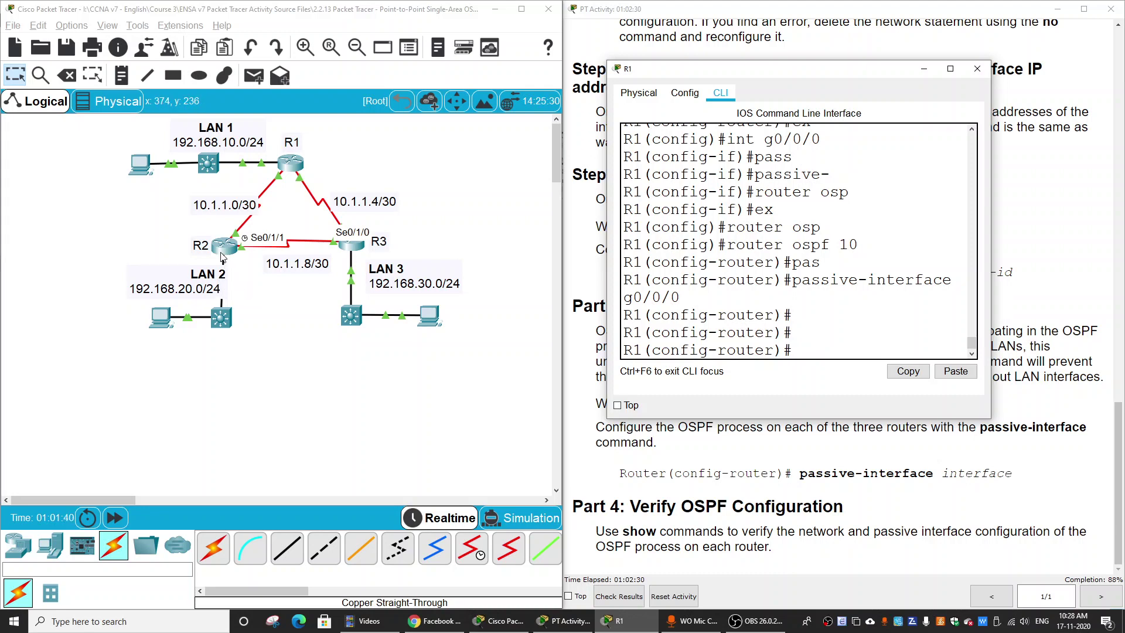
Return to the activity instructions and review which show-command checks Part 4 asks for
left_click(865, 501)
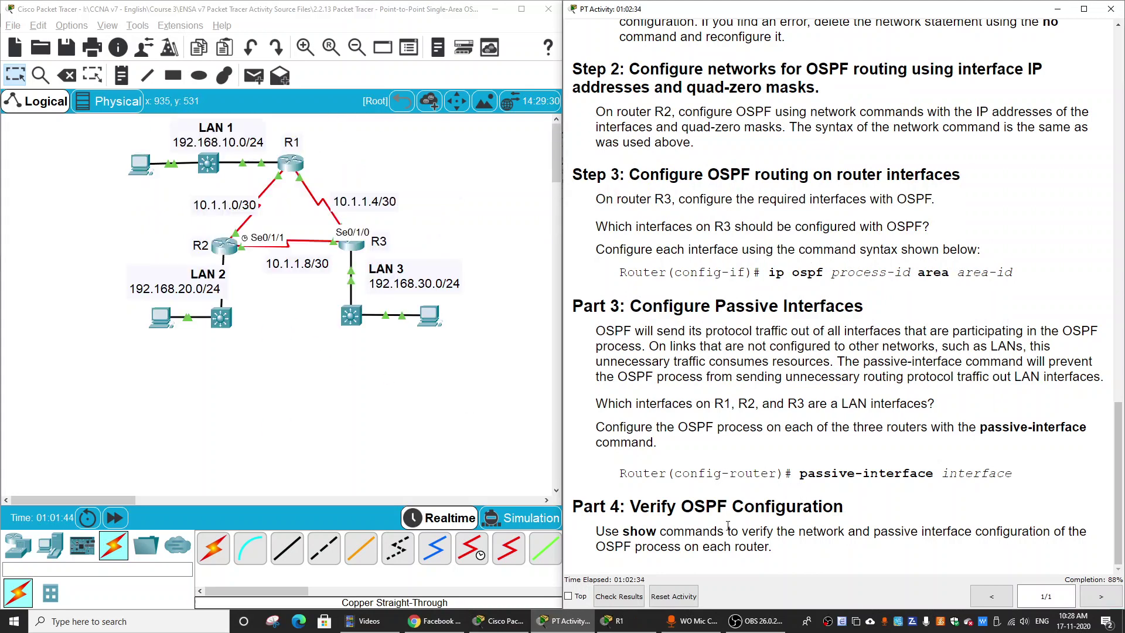
double_click(637, 532)
left_click(638, 532)
left_click(442, 205)
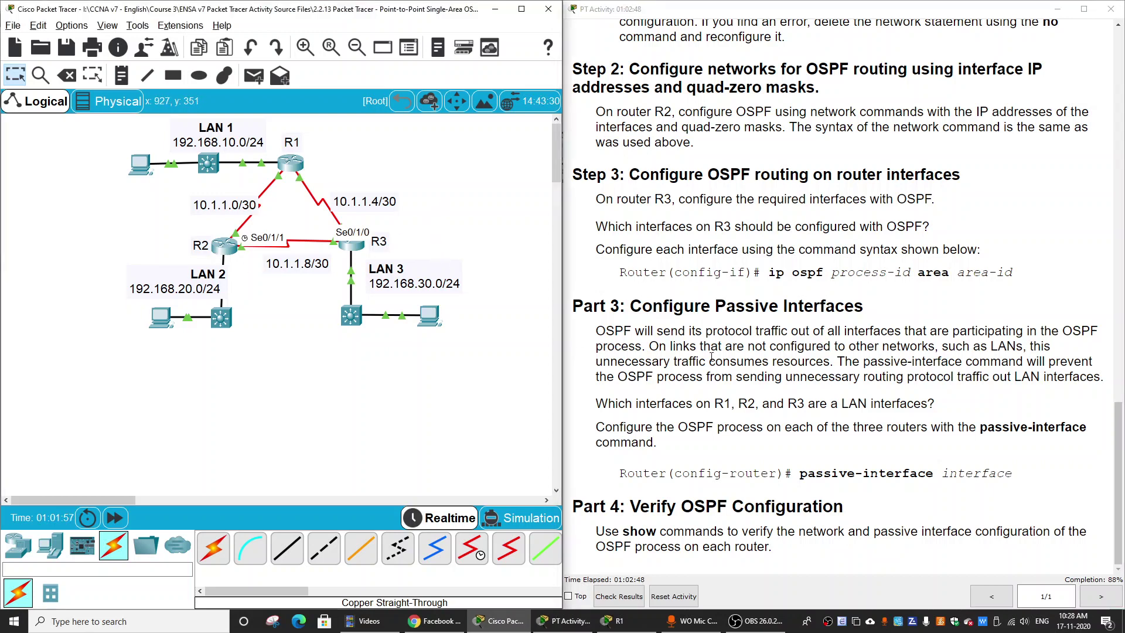
scroll(904, 421, "up", 3)
scroll(903, 421, "down", 3)
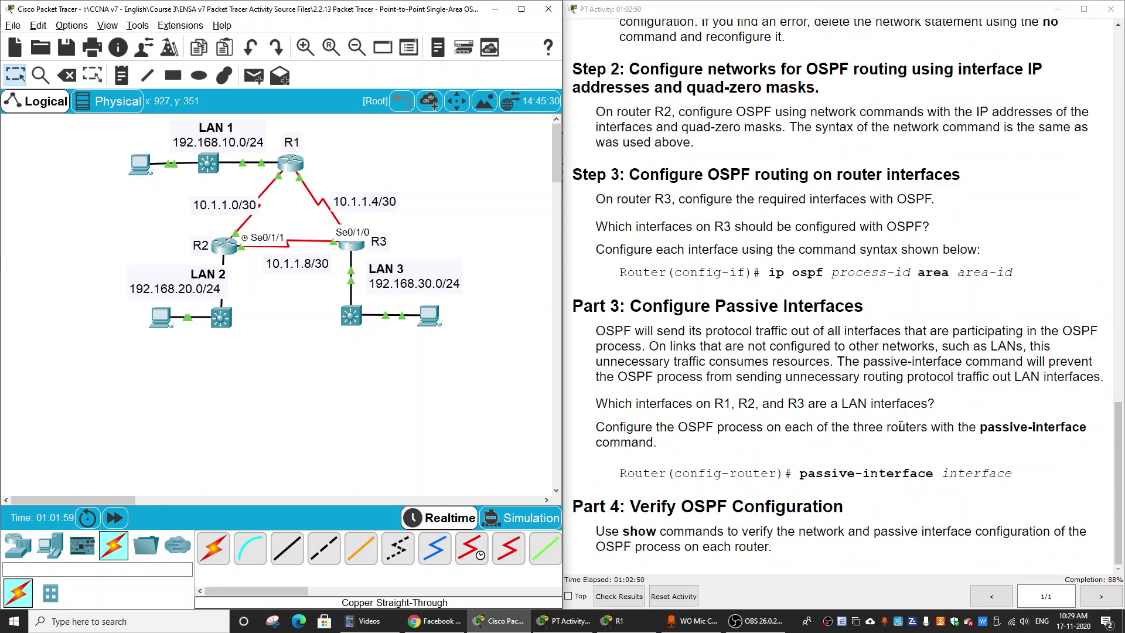